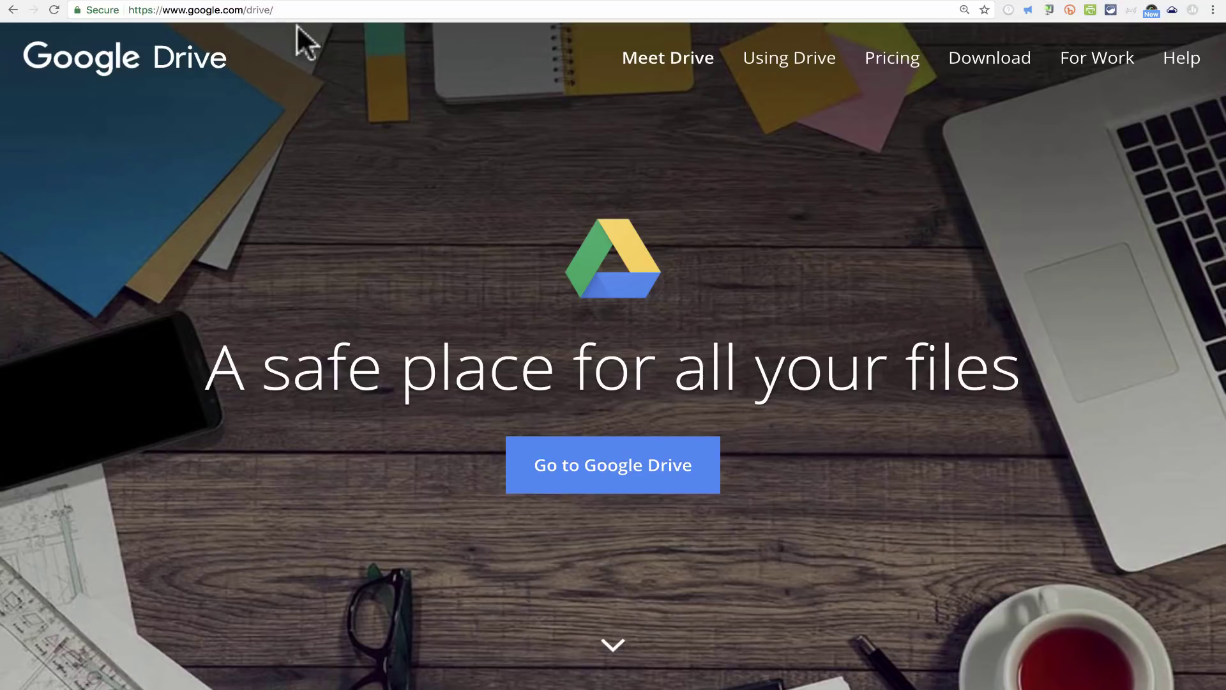
Open the Google Drive site from the Google apps list in a new browser tab.
{"action": "left_click", "coordinate": [790, 1]}
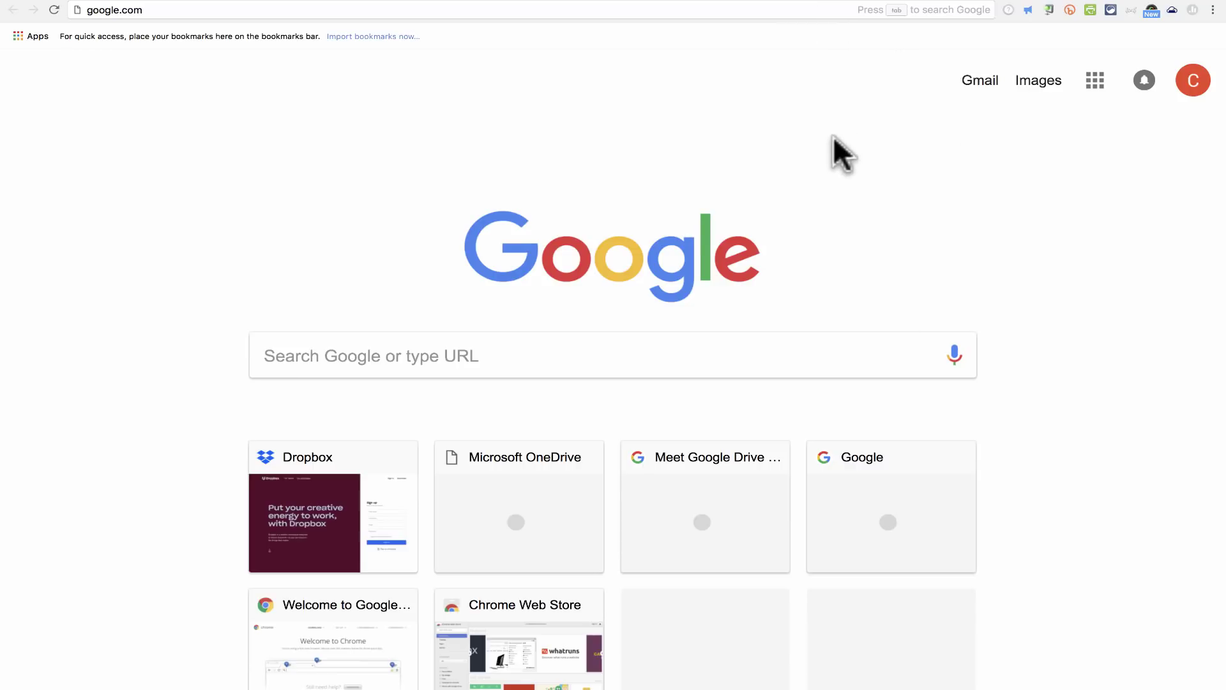
{"action": "left_click", "coordinate": [1097, 87]}
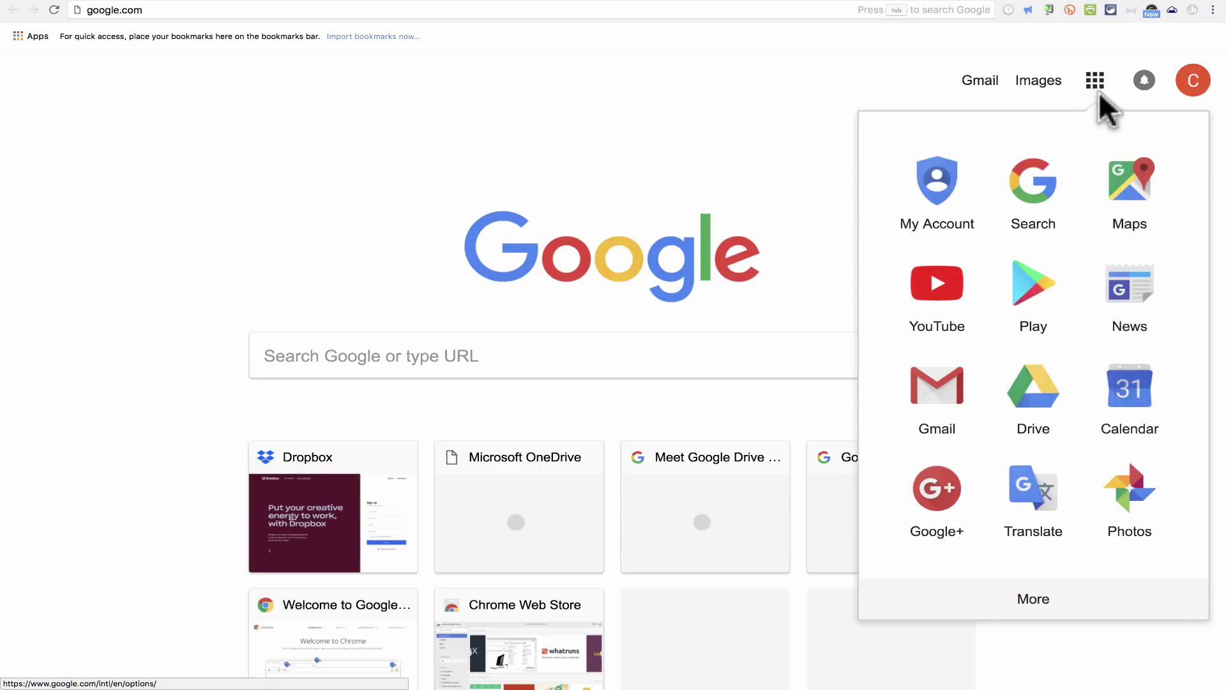
{"action": "left_click", "coordinate": [1065, 415]}
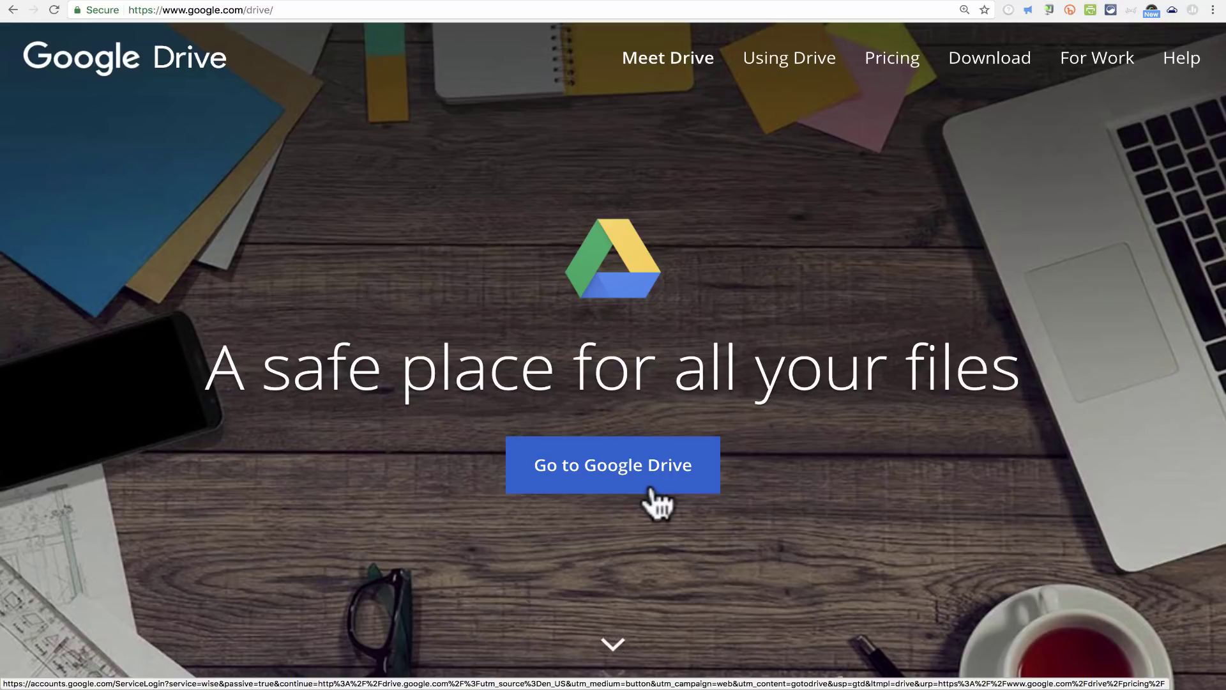
View the Google Drive pricing guide and look over the storage plans it offers.
{"action": "left_click", "coordinate": [892, 63]}
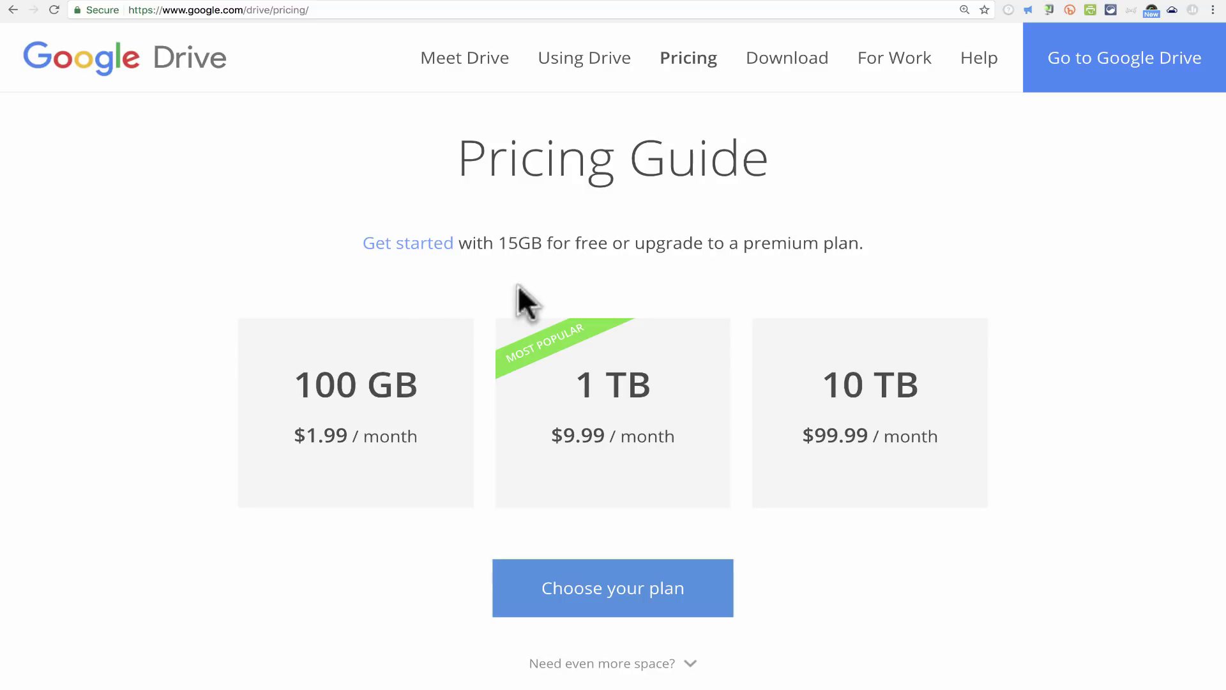
{"action": "scroll", "coordinate": [408, 423], "scroll_direction": "down", "scroll_amount": 2}
{"action": "scroll", "coordinate": [408, 422], "scroll_direction": "down", "scroll_amount": 5}
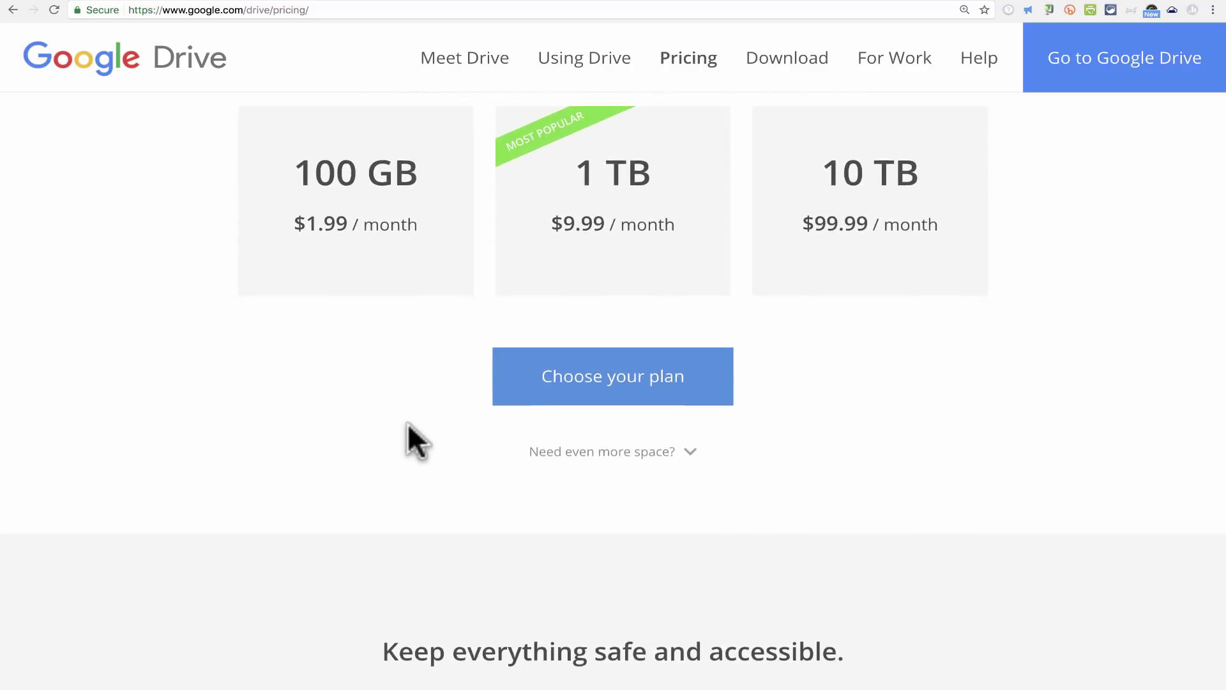
{"action": "scroll", "coordinate": [407, 422], "scroll_direction": "up", "scroll_amount": 7}
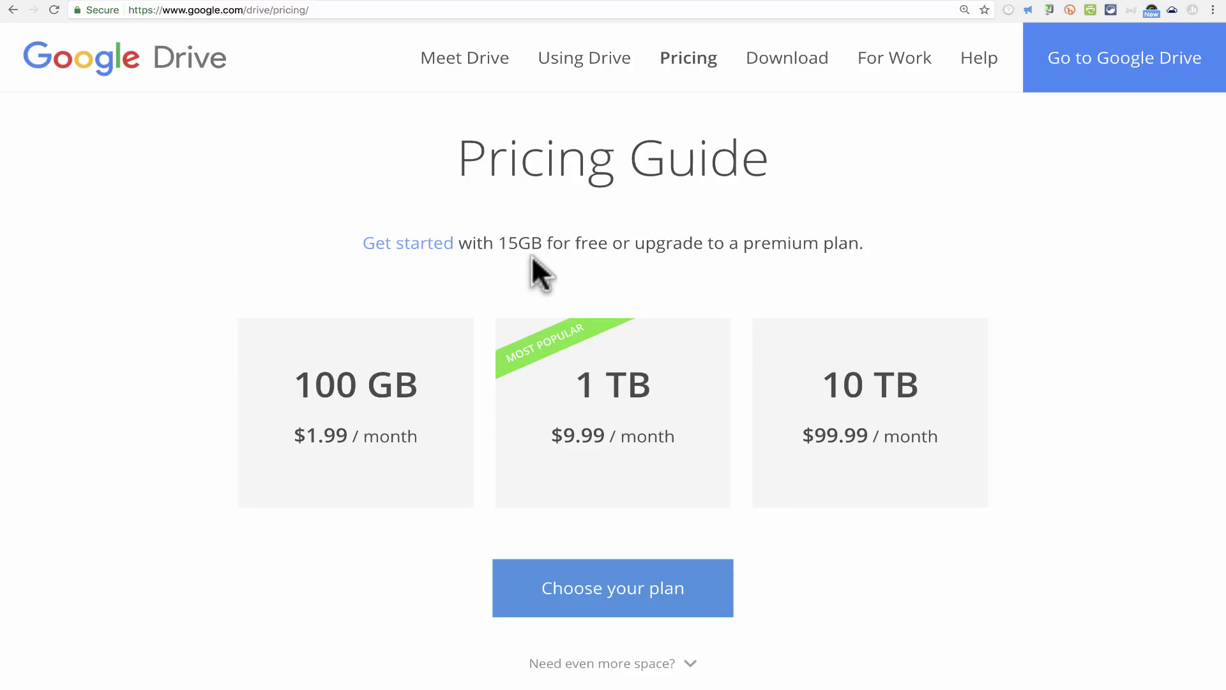
{"action": "scroll", "coordinate": [567, 471], "scroll_direction": "up", "scroll_amount": 2}
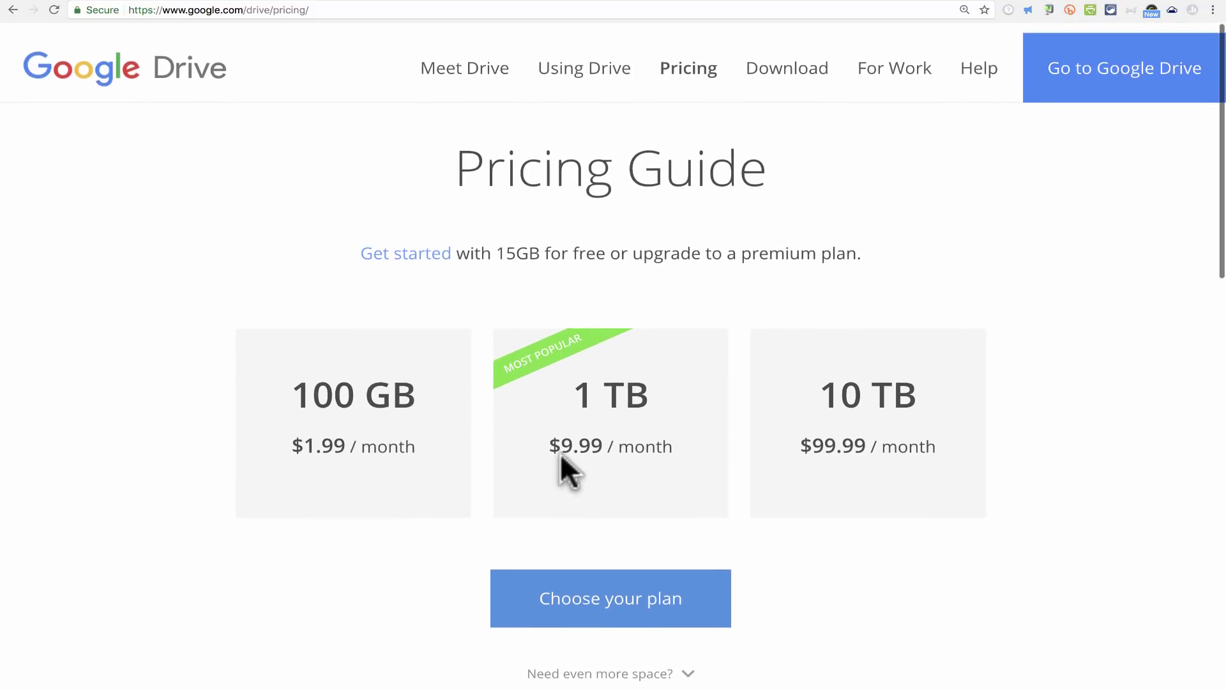
Go to My Drive from the website and browse its folders and files as thumbnails.
{"action": "left_click", "coordinate": [1058, 64]}
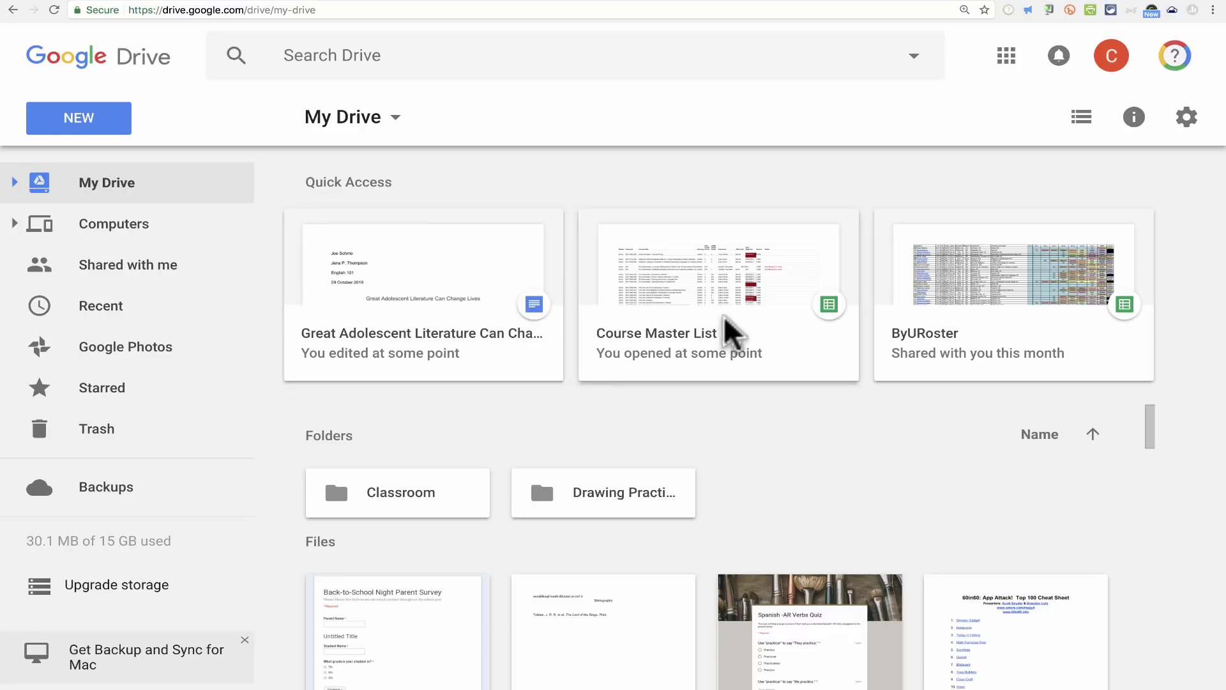
{"action": "scroll", "coordinate": [1024, 408], "scroll_direction": "down", "scroll_amount": 1}
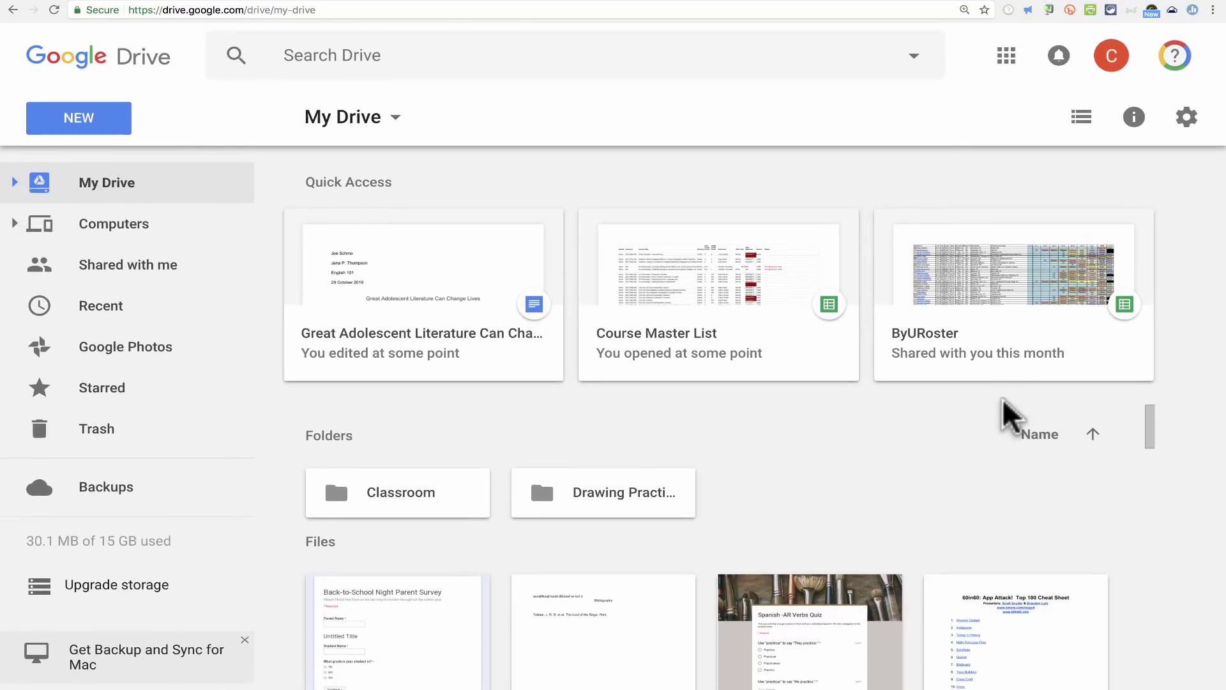
{"action": "scroll", "coordinate": [996, 405], "scroll_direction": "down", "scroll_amount": 6}
{"action": "scroll", "coordinate": [988, 408], "scroll_direction": "up", "scroll_amount": 5}
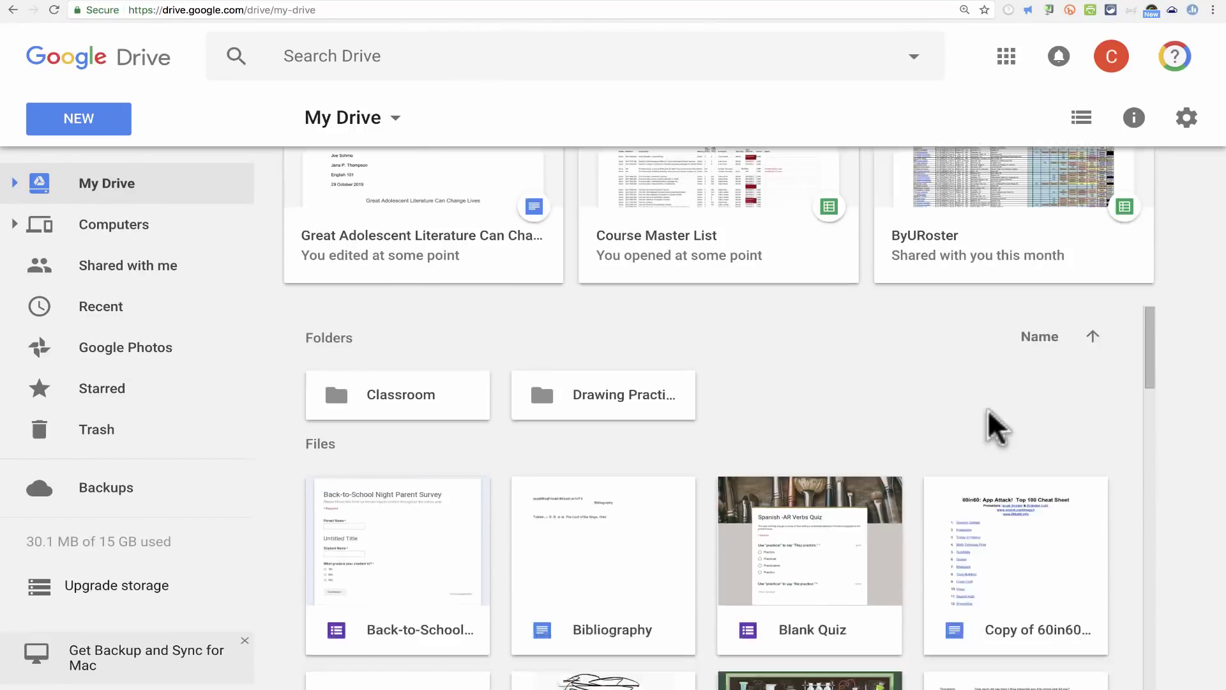
{"action": "scroll", "coordinate": [987, 409], "scroll_direction": "up", "scroll_amount": 2}
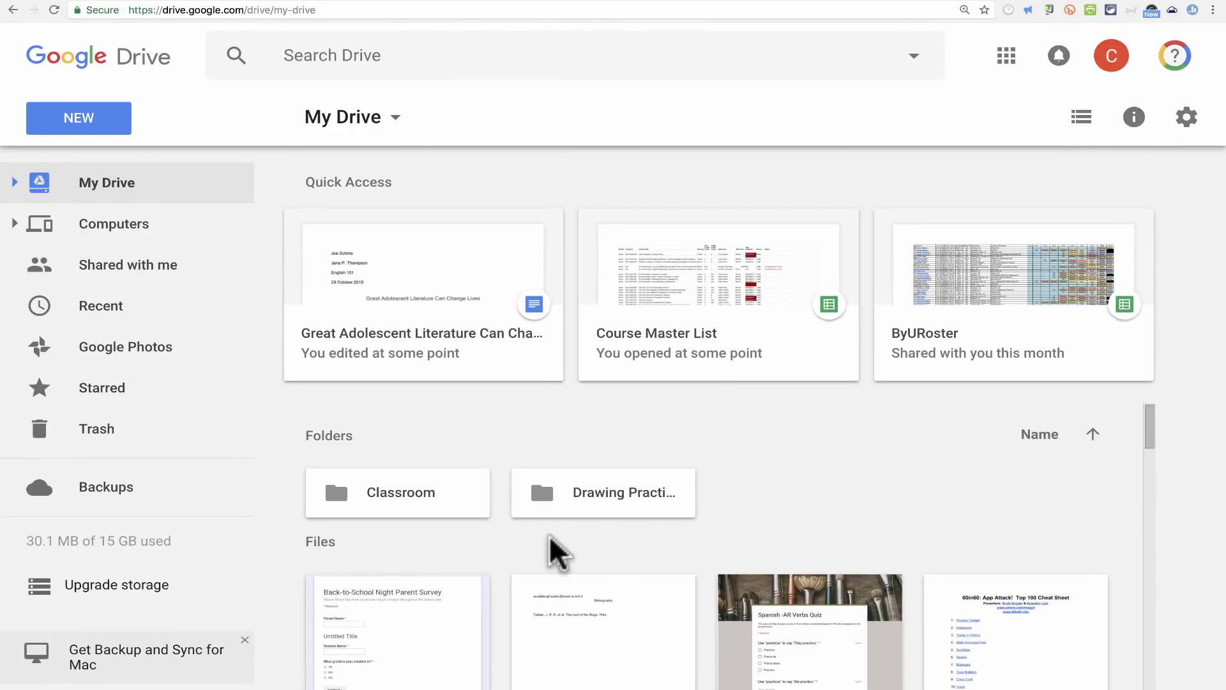
{"action": "scroll", "coordinate": [548, 535], "scroll_direction": "down", "scroll_amount": 5}
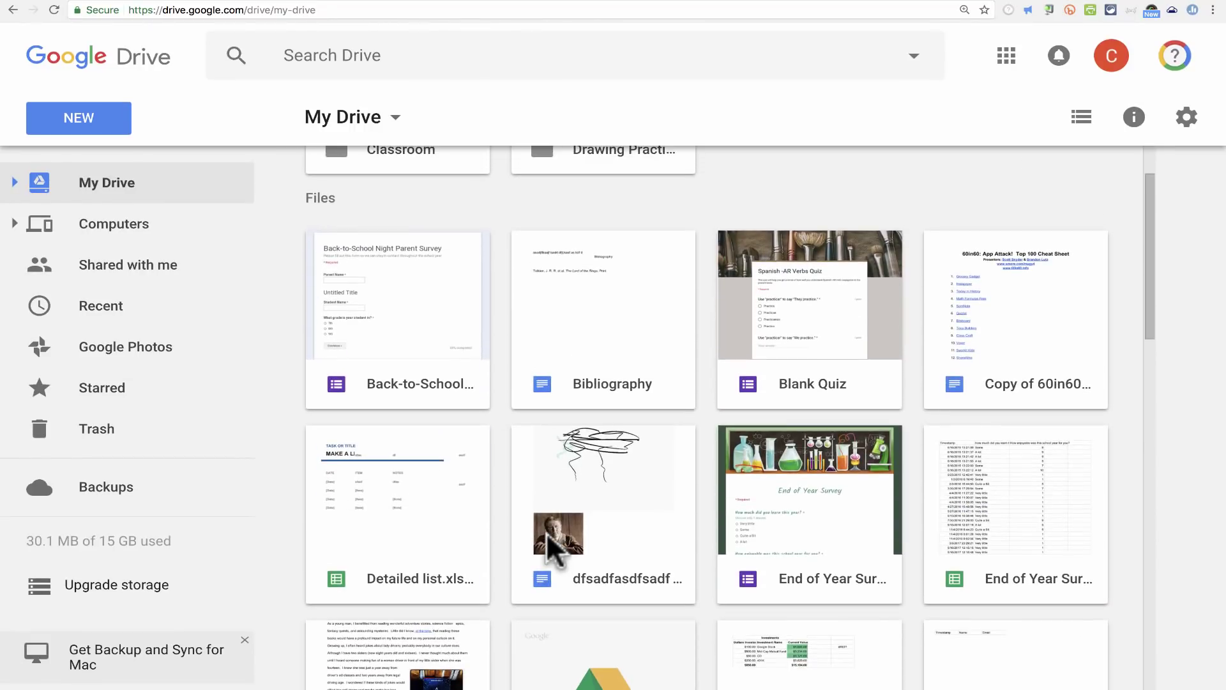
{"action": "scroll", "coordinate": [552, 528], "scroll_direction": "down", "scroll_amount": 1}
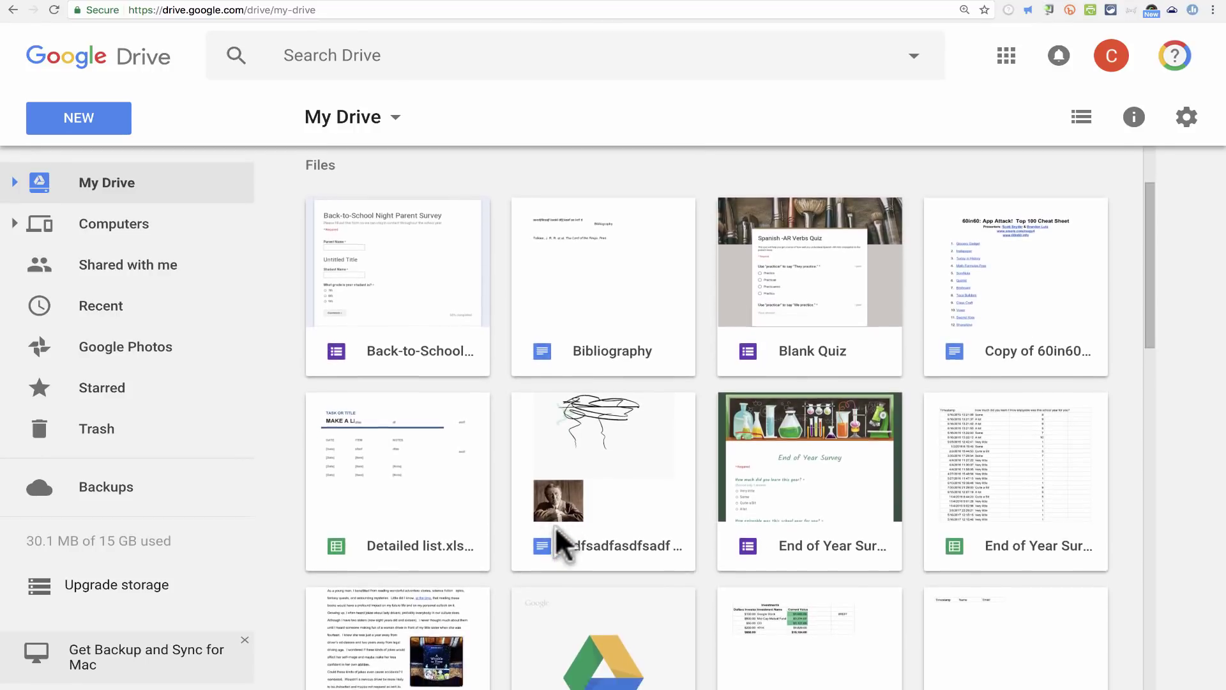
{"action": "scroll", "coordinate": [552, 531], "scroll_direction": "down", "scroll_amount": 5}
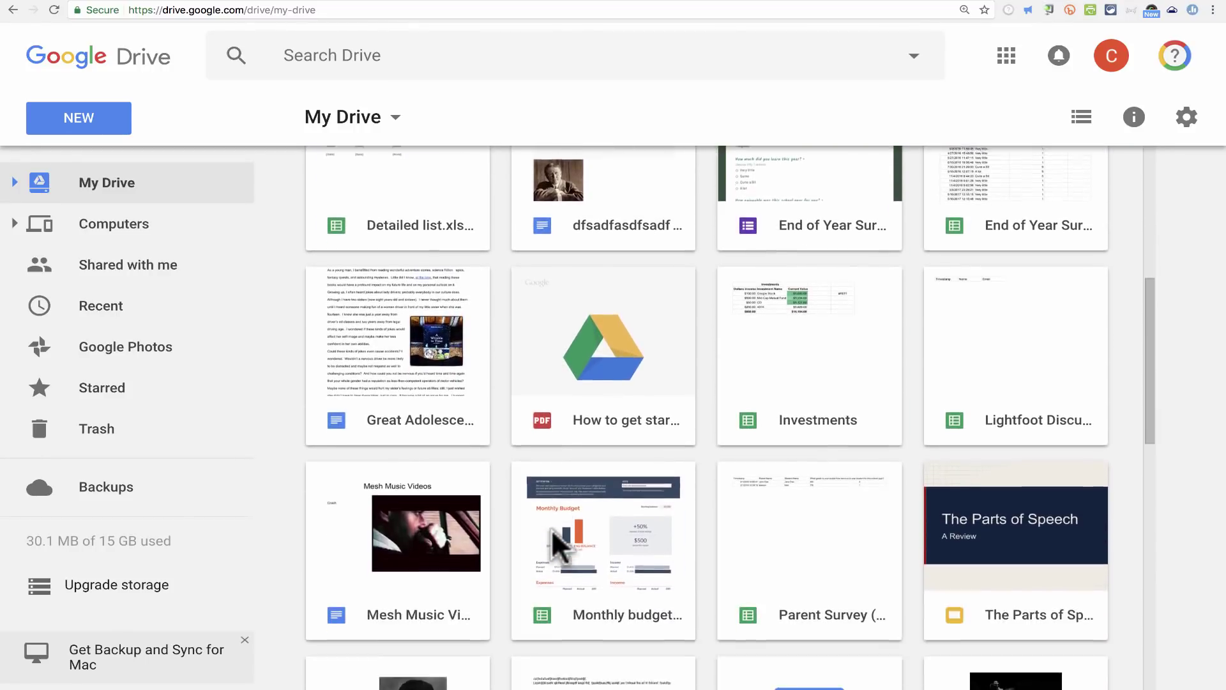
{"action": "scroll", "coordinate": [550, 529], "scroll_direction": "up", "scroll_amount": 11}
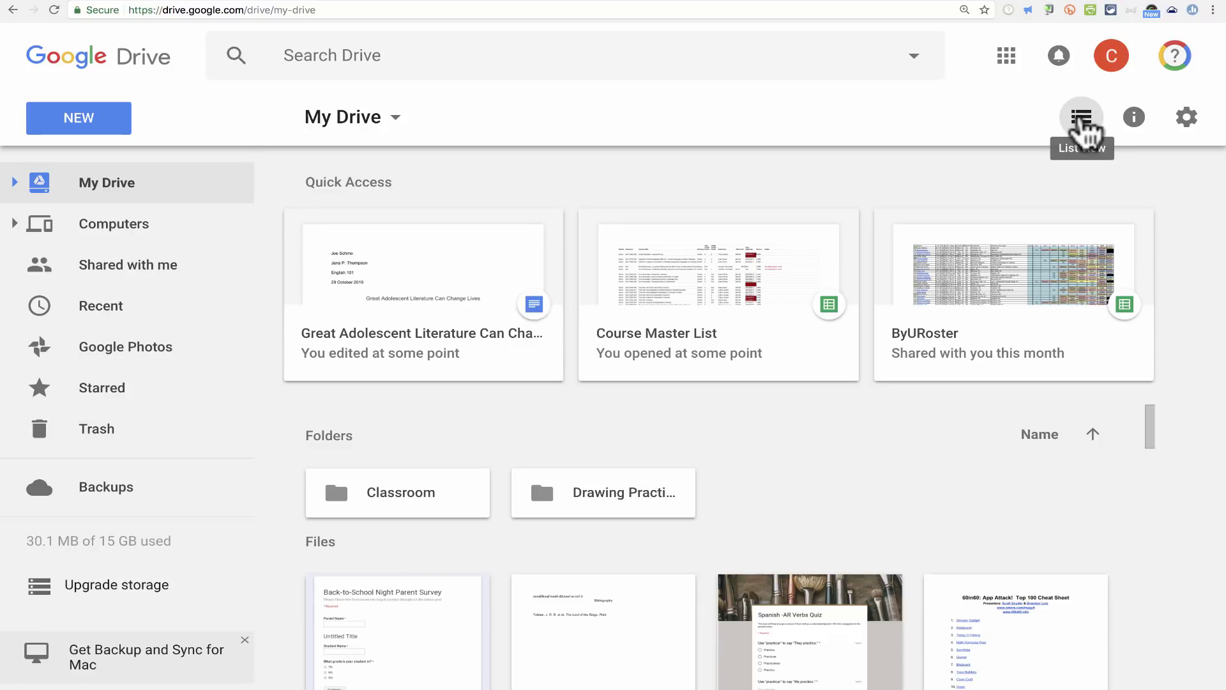
Switch My Drive to list view and look through the full list of folders and files.
{"action": "left_click", "coordinate": [1081, 120]}
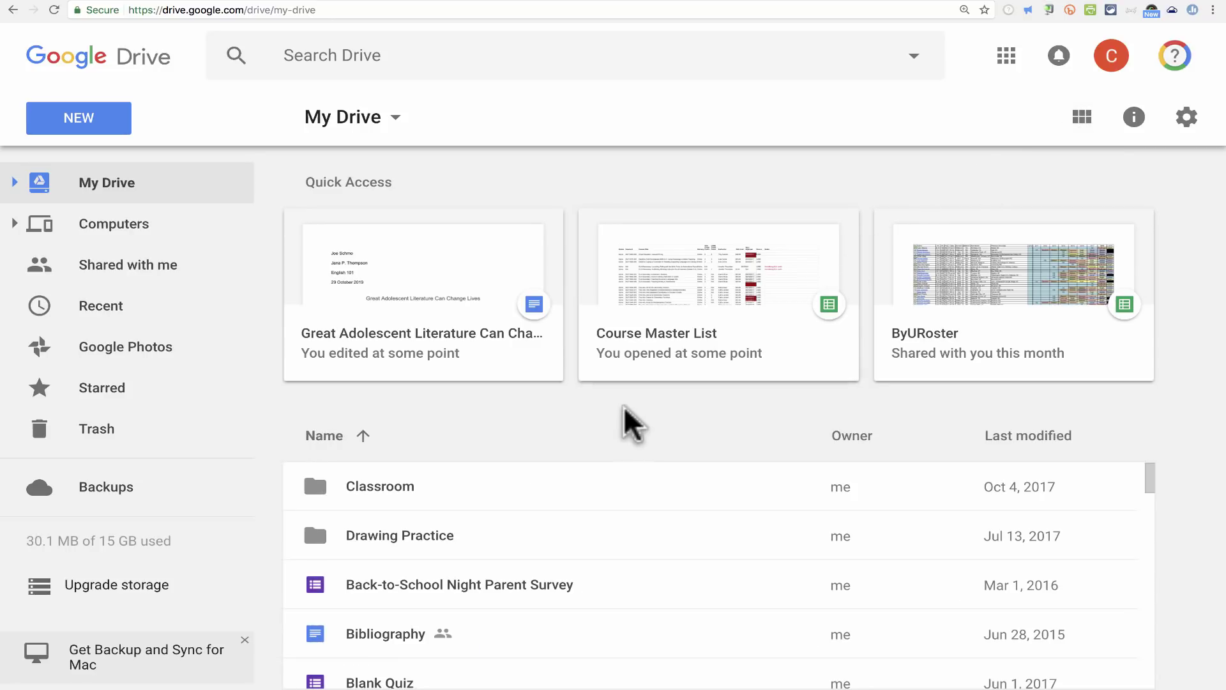
{"action": "scroll", "coordinate": [607, 528], "scroll_direction": "down", "scroll_amount": 5}
{"action": "scroll", "coordinate": [608, 528], "scroll_direction": "up", "scroll_amount": 5}
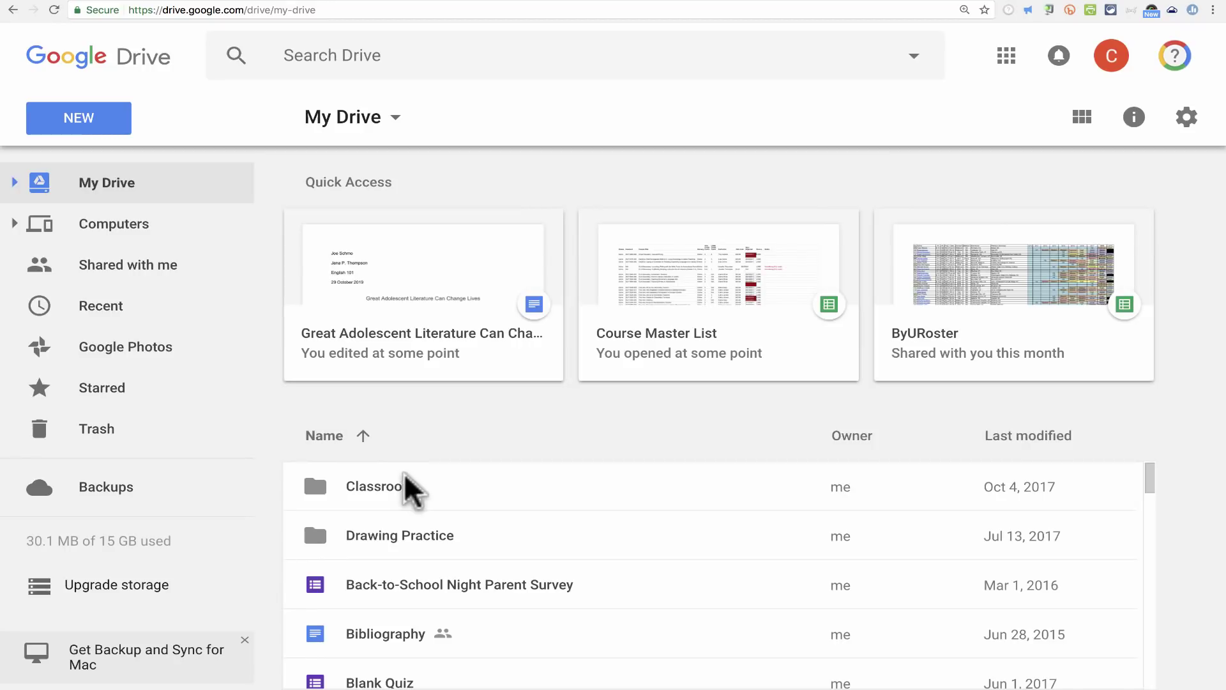
{"action": "scroll", "coordinate": [406, 472], "scroll_direction": "down", "scroll_amount": 5}
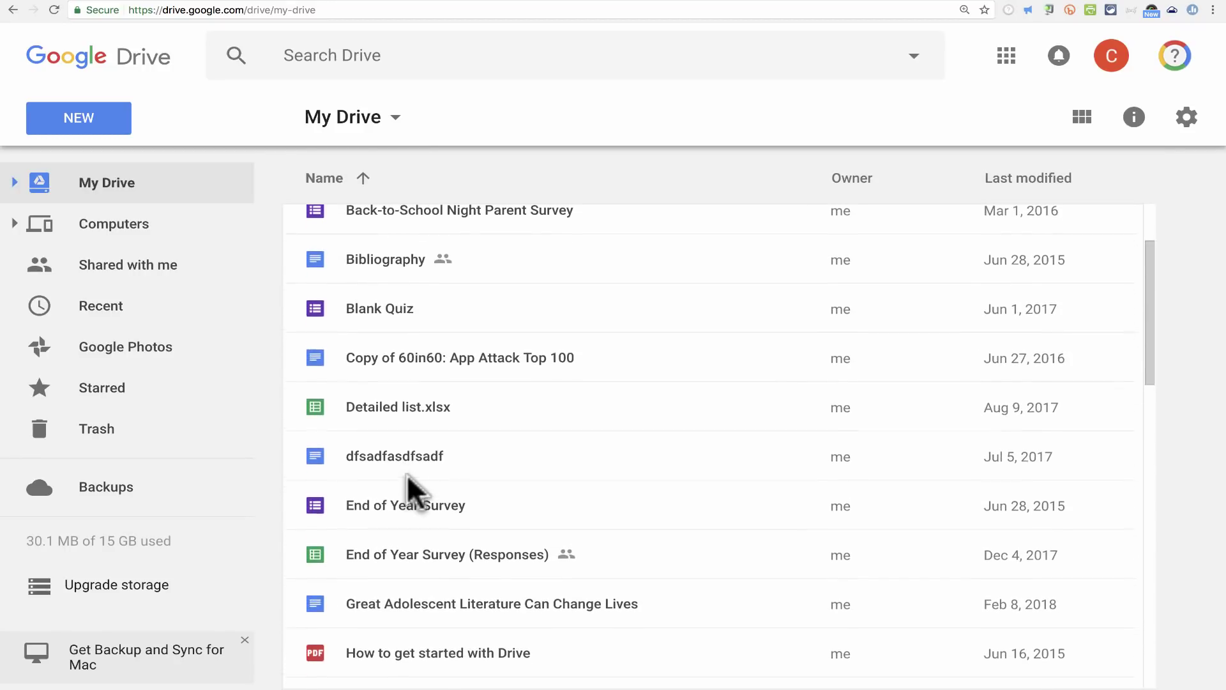
{"action": "scroll", "coordinate": [407, 474], "scroll_direction": "up", "scroll_amount": 5}
{"action": "scroll", "coordinate": [408, 473], "scroll_direction": "down", "scroll_amount": 4}
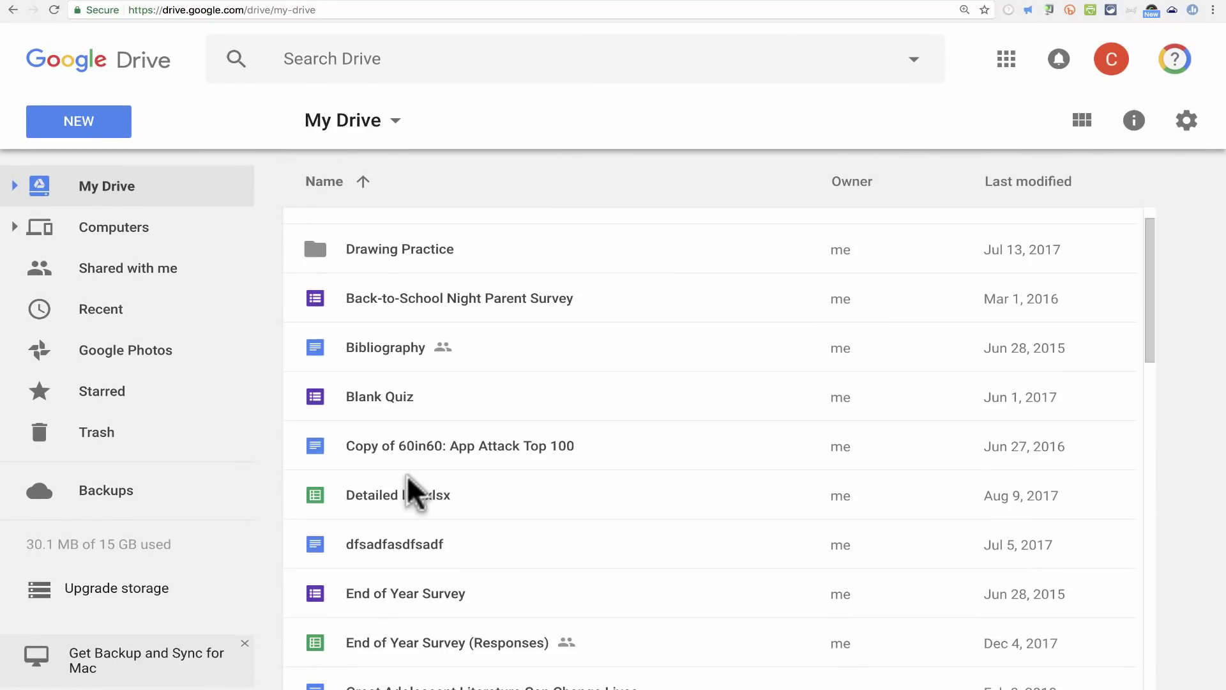
{"action": "scroll", "coordinate": [407, 474], "scroll_direction": "down", "scroll_amount": 8}
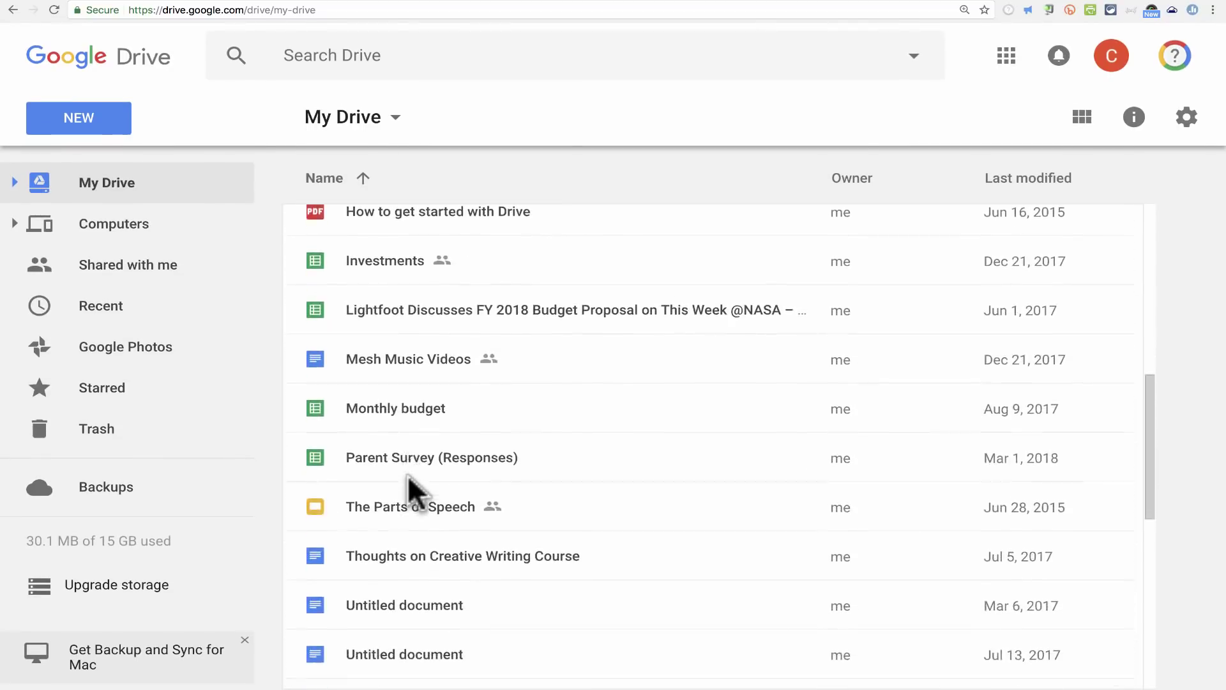
{"action": "scroll", "coordinate": [407, 474], "scroll_direction": "down", "scroll_amount": 9}
{"action": "scroll", "coordinate": [407, 475], "scroll_direction": "up", "scroll_amount": 5}
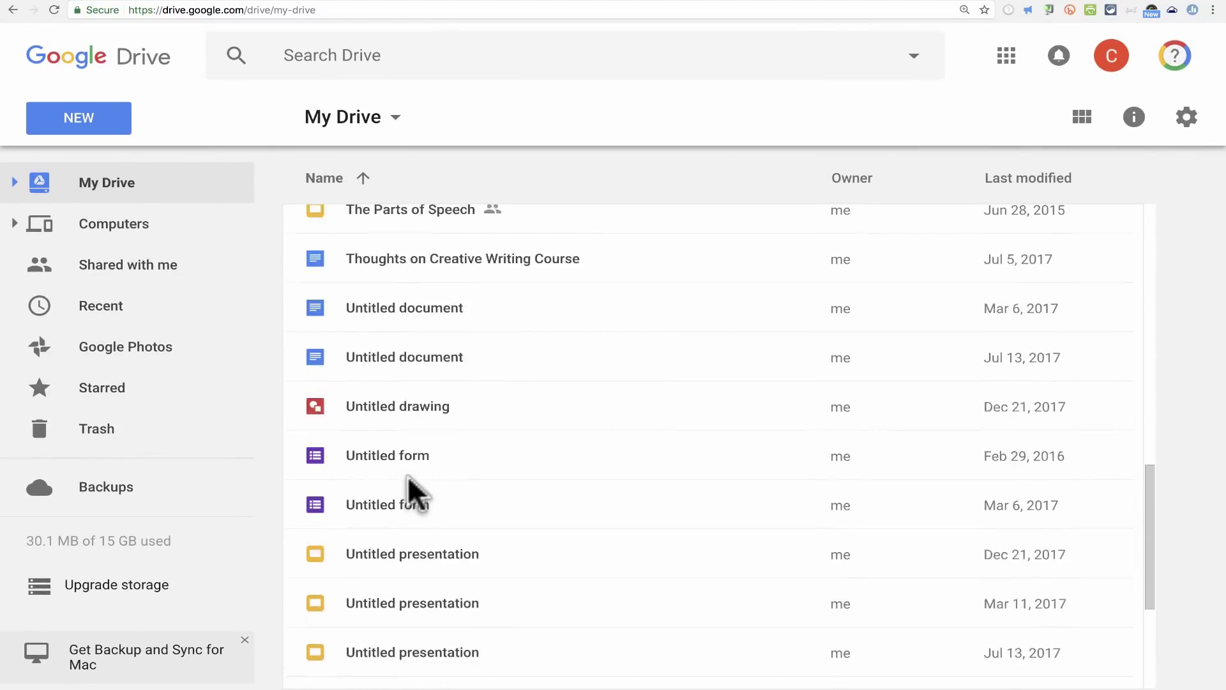
{"action": "scroll", "coordinate": [408, 475], "scroll_direction": "up", "scroll_amount": 10}
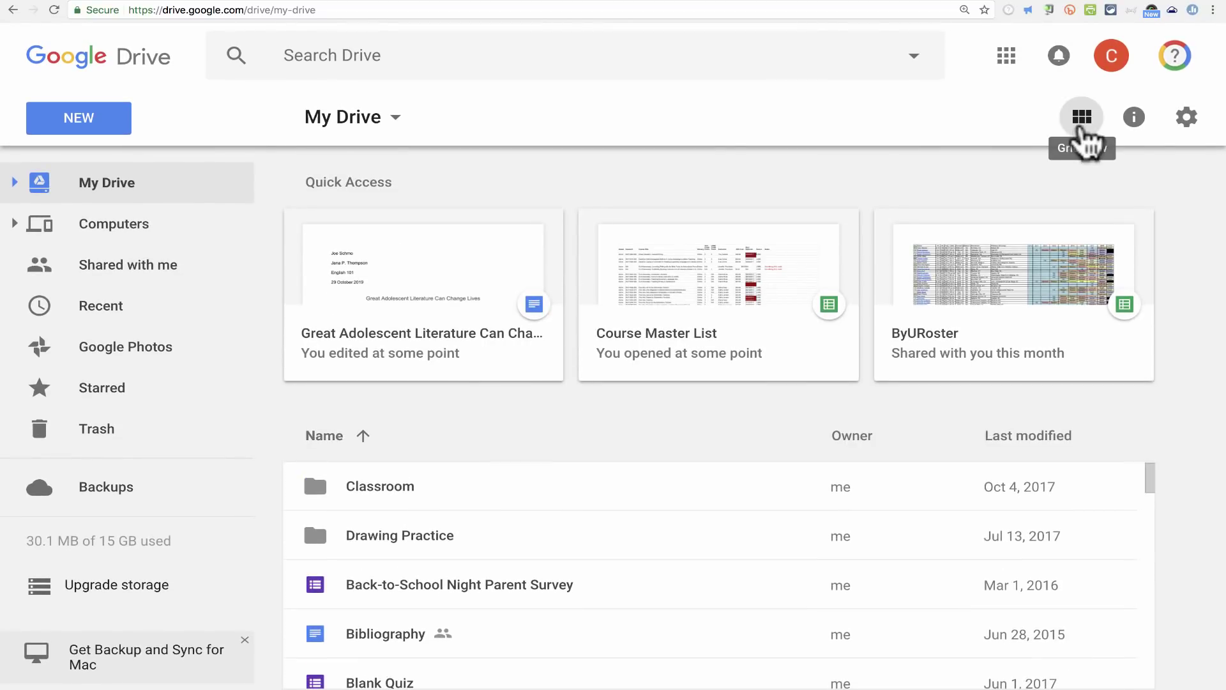
Compare the layouts by switching to grid view and back to list view, and review the files' last modified dates.
{"action": "left_click", "coordinate": [1079, 127]}
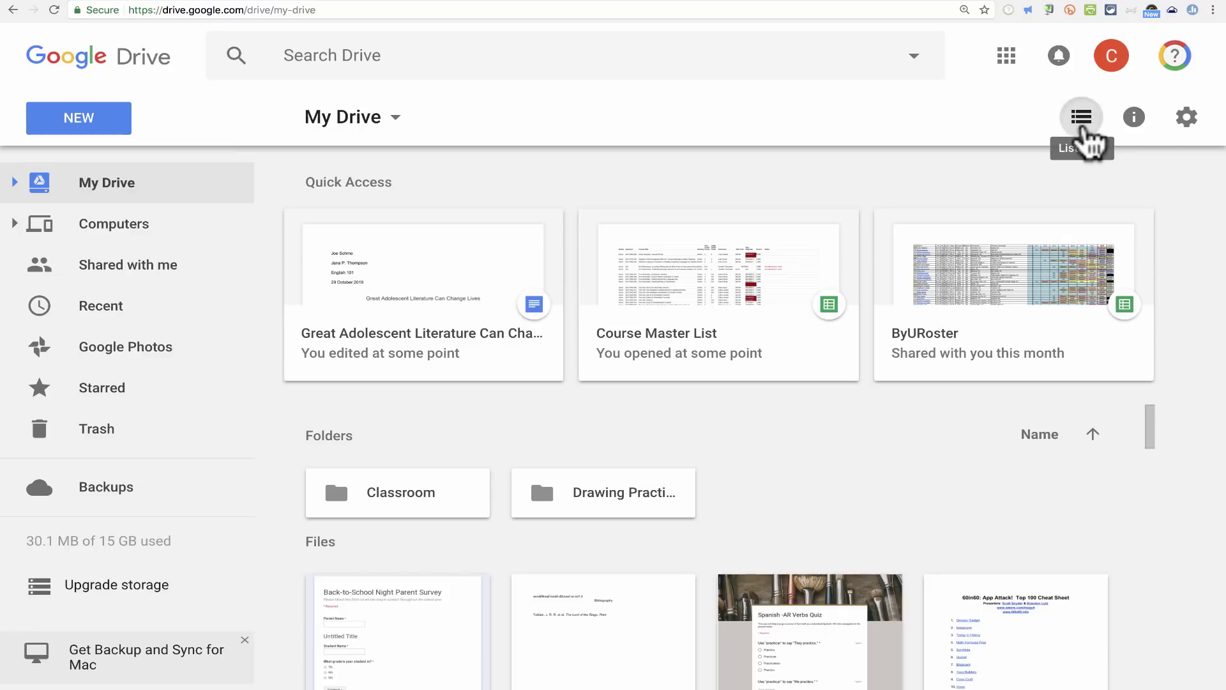
{"action": "left_click", "coordinate": [1084, 128]}
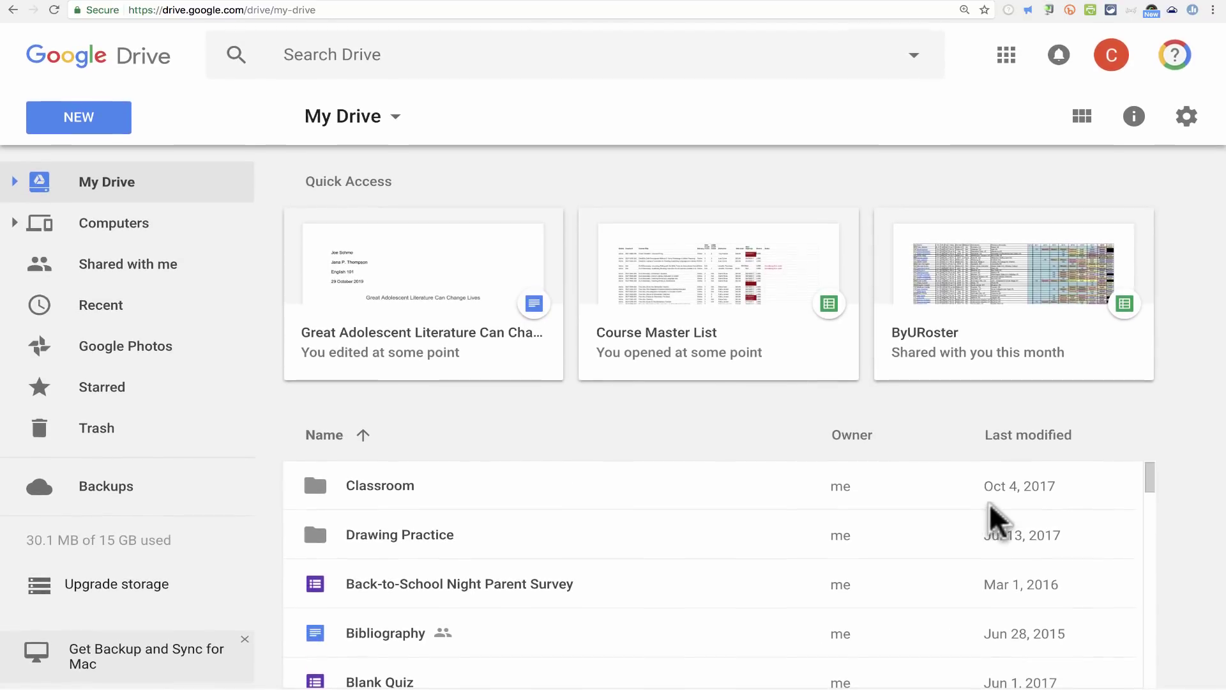
{"action": "scroll", "coordinate": [990, 503], "scroll_direction": "down", "scroll_amount": 5}
{"action": "scroll", "coordinate": [989, 503], "scroll_direction": "up", "scroll_amount": 5}
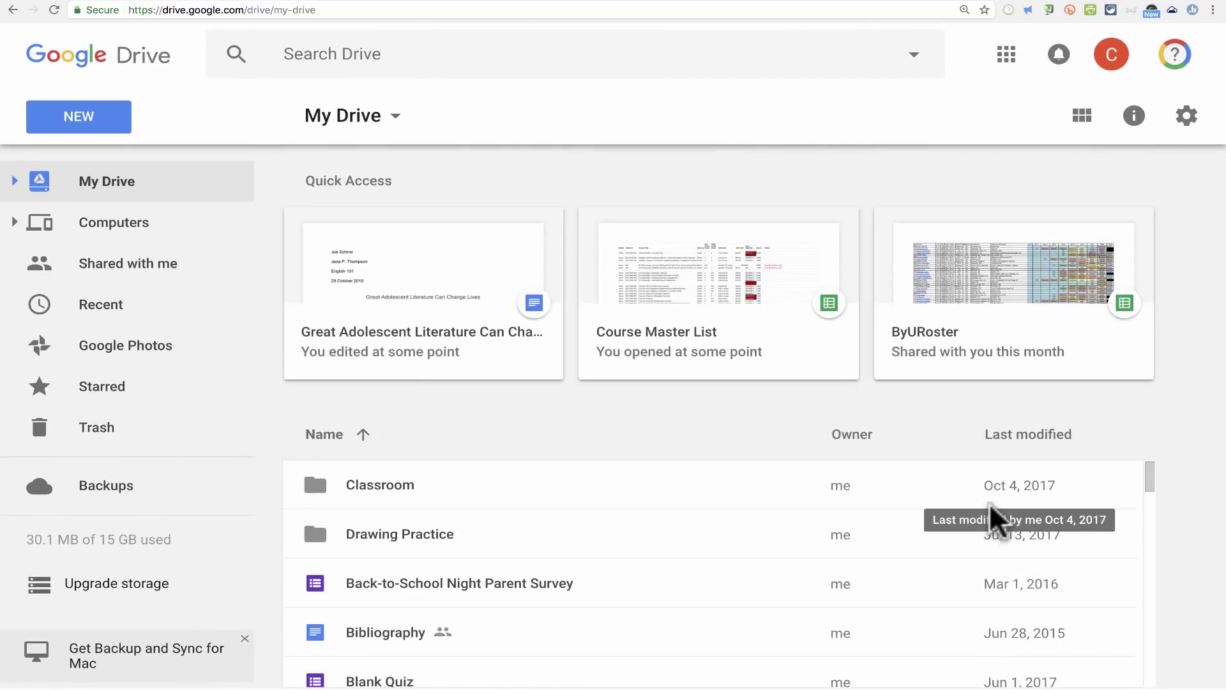
{"action": "scroll", "coordinate": [989, 503], "scroll_direction": "down", "scroll_amount": 4}
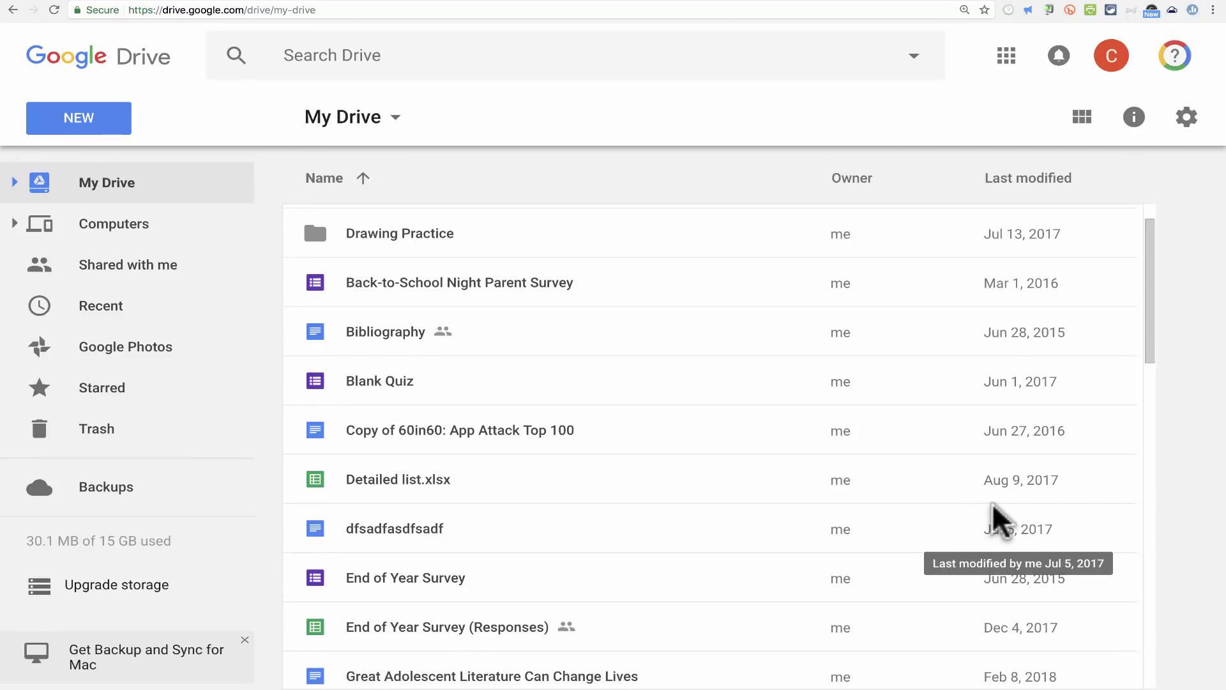
{"action": "scroll", "coordinate": [991, 505], "scroll_direction": "up", "scroll_amount": 5}
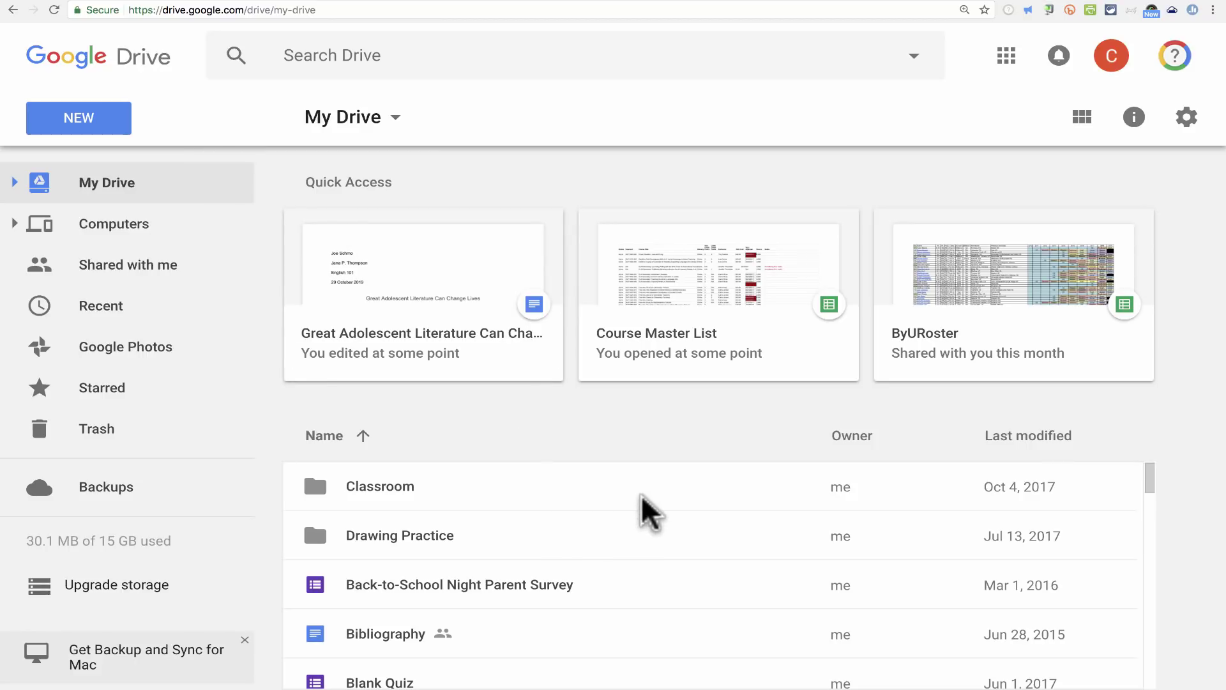
{"action": "scroll", "coordinate": [658, 496], "scroll_direction": "down", "scroll_amount": 6}
{"action": "scroll", "coordinate": [661, 495], "scroll_direction": "up", "scroll_amount": 6}
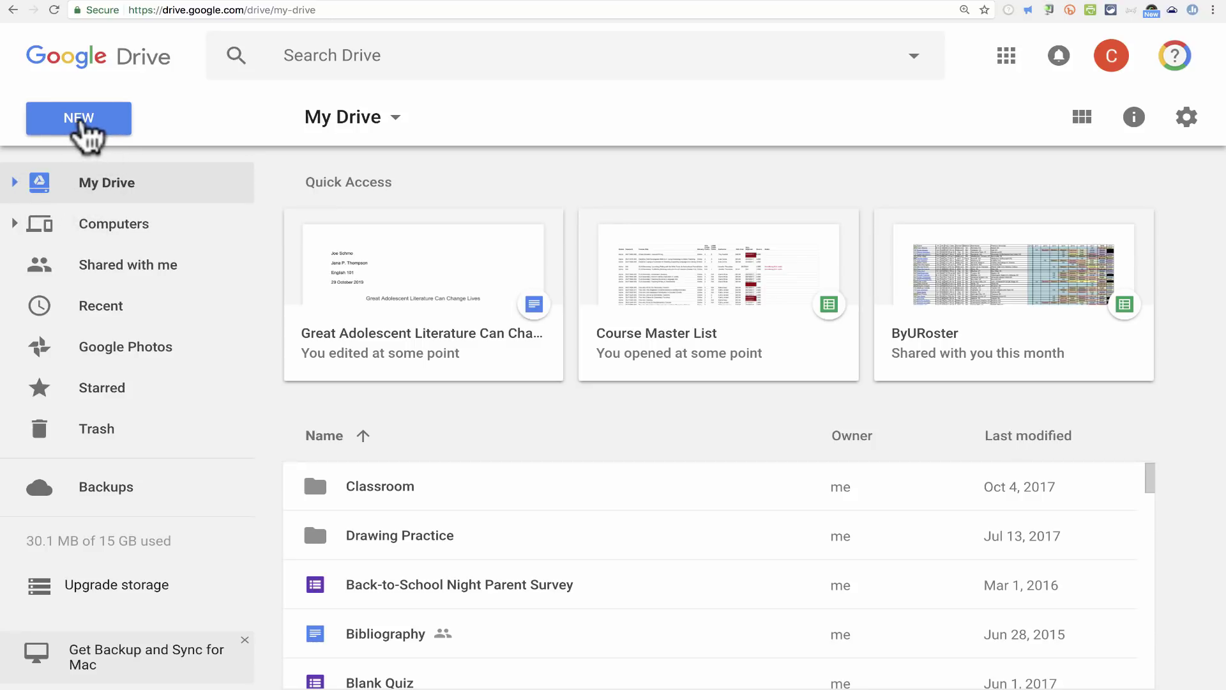
Create a new folder named "9th Grade History" in My Drive.
{"action": "left_click", "coordinate": [86, 131]}
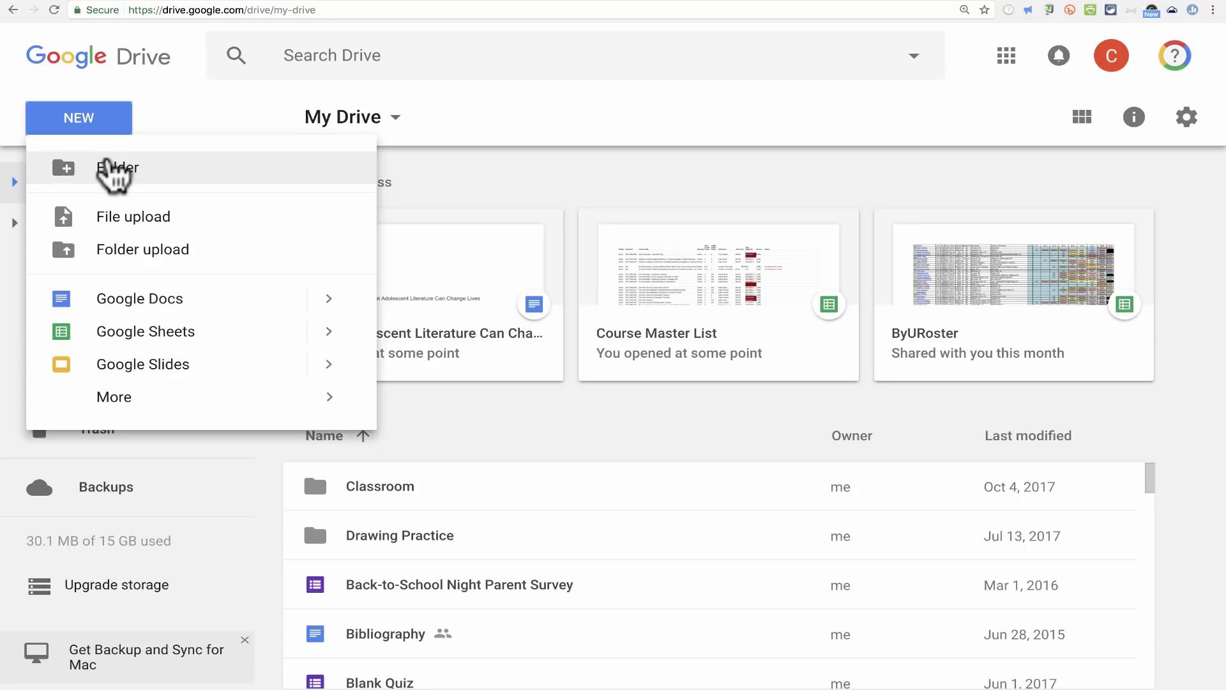
{"action": "left_click", "coordinate": [117, 170]}
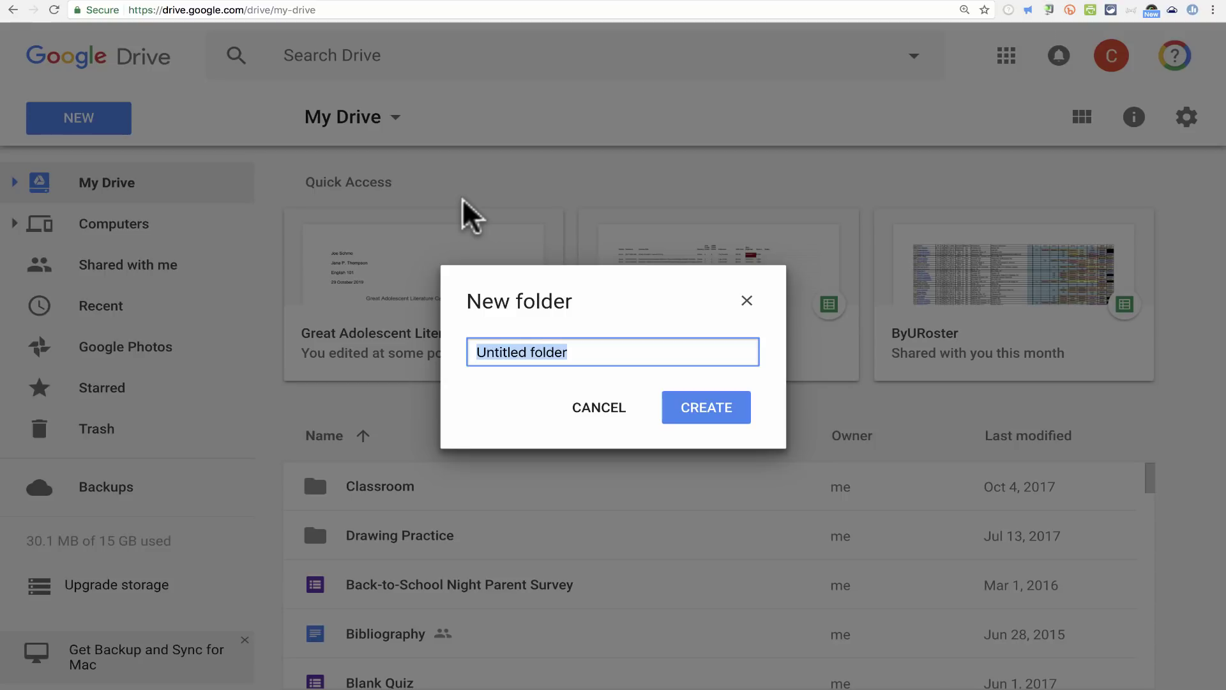
{"action": "type", "text": "H"}
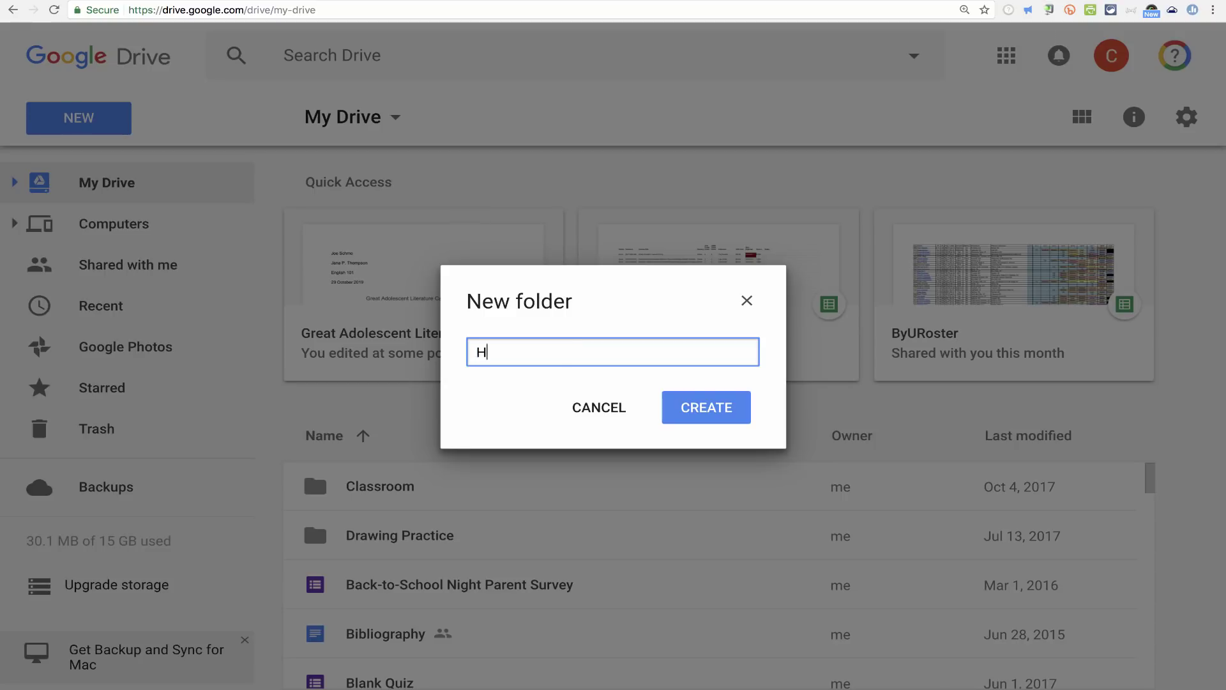
{"action": "key", "text": "BackSpace"}
{"action": "type", "text": "9th Grade History"}
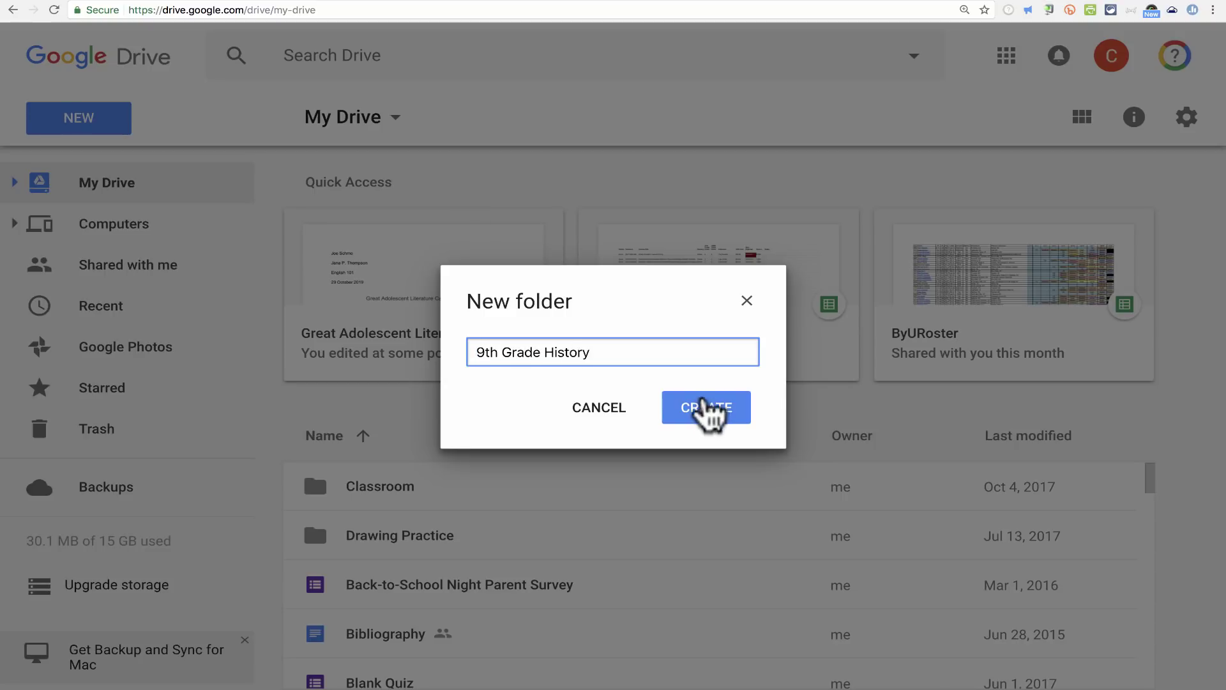
{"action": "left_click", "coordinate": [708, 412]}
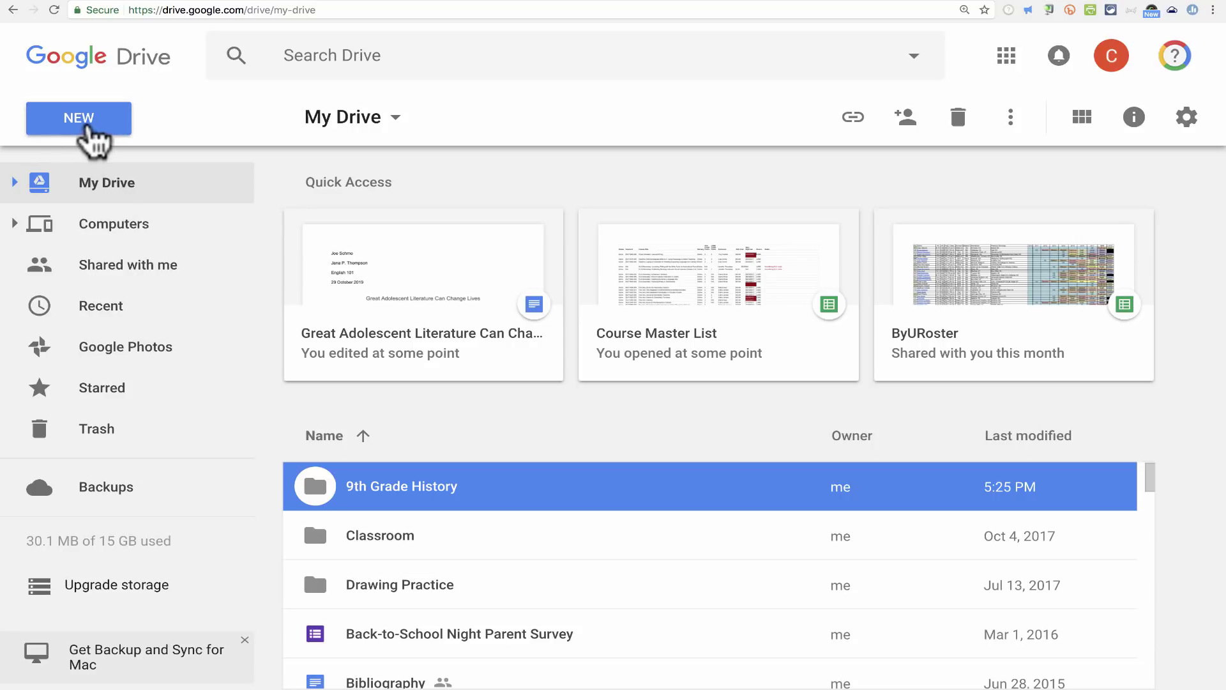
{"action": "left_click", "coordinate": [93, 128]}
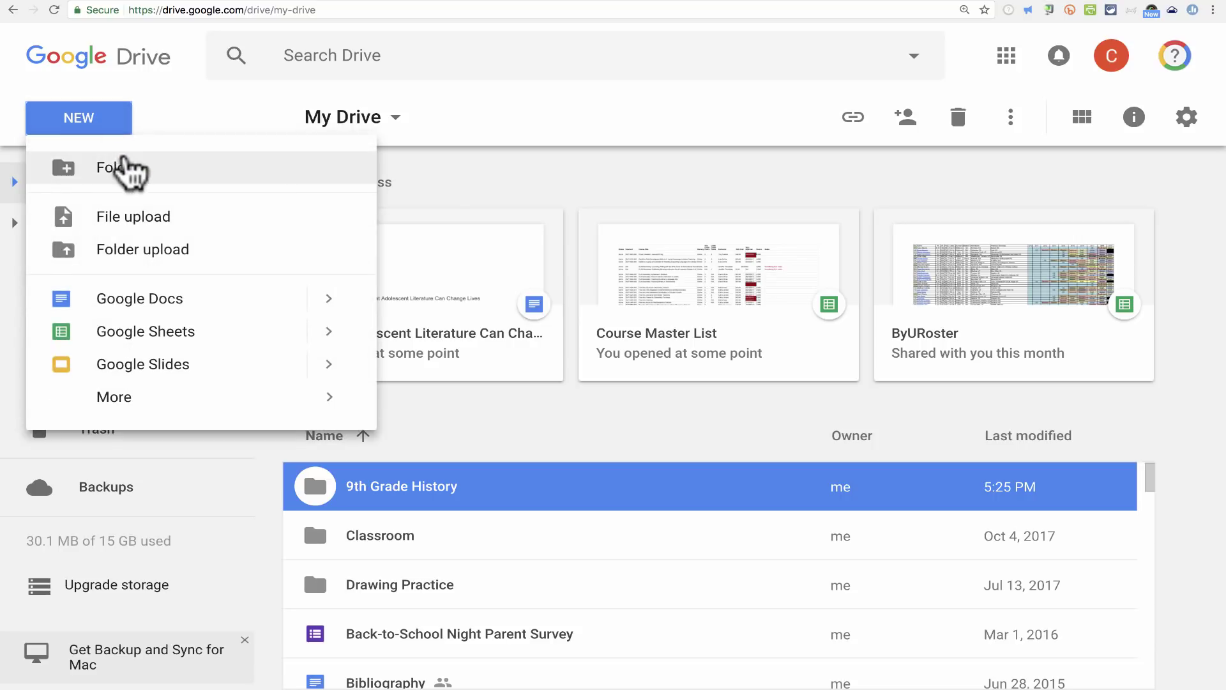
{"action": "left_click", "coordinate": [684, 210]}
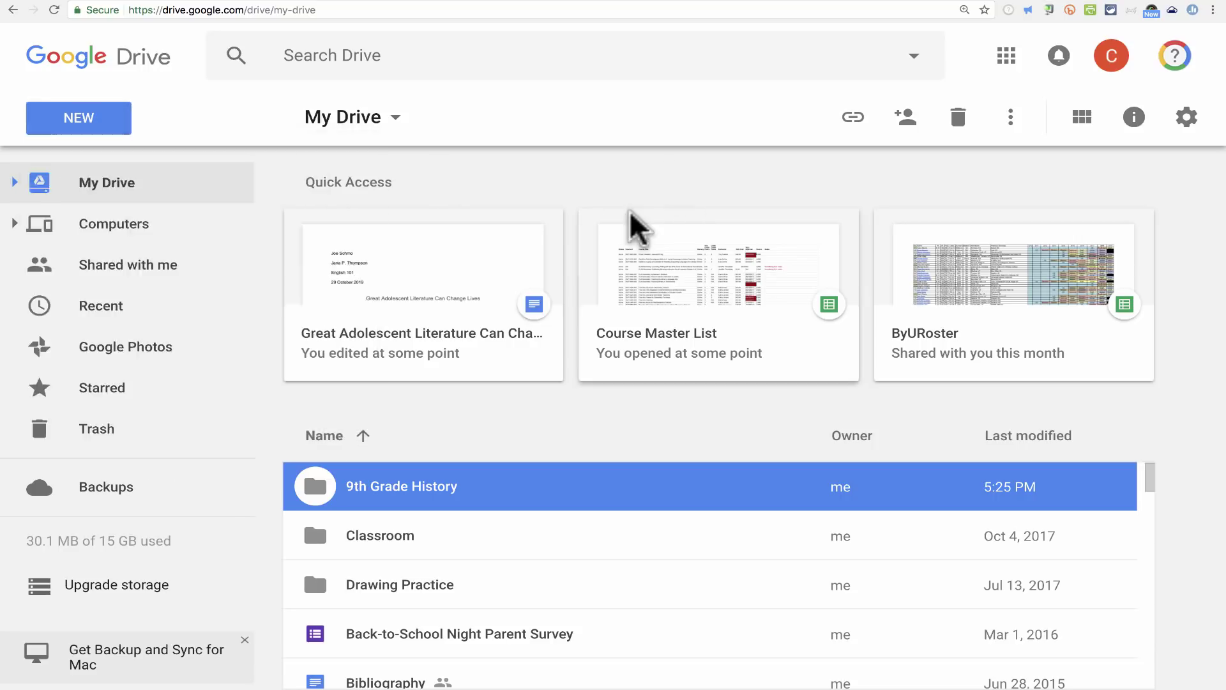
Open the "9th Grade History" folder and create a subfolder named "Quizzes and Tests" in it.
{"action": "double_click", "coordinate": [446, 482]}
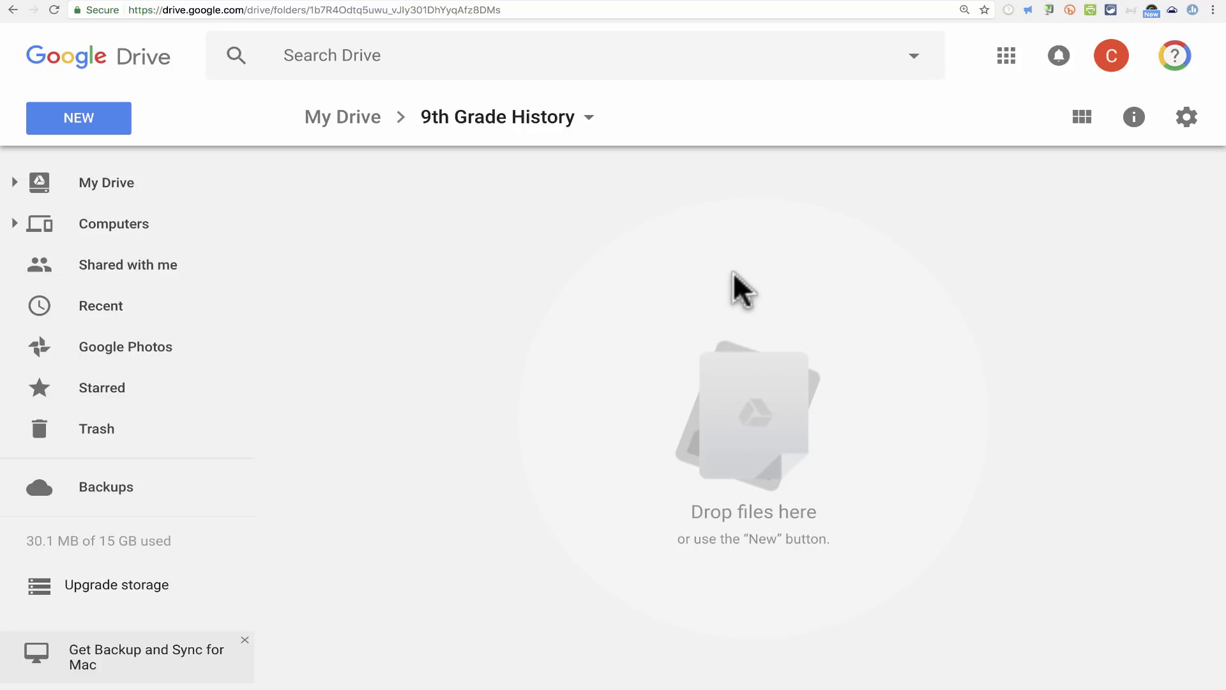
{"action": "left_click", "coordinate": [91, 128]}
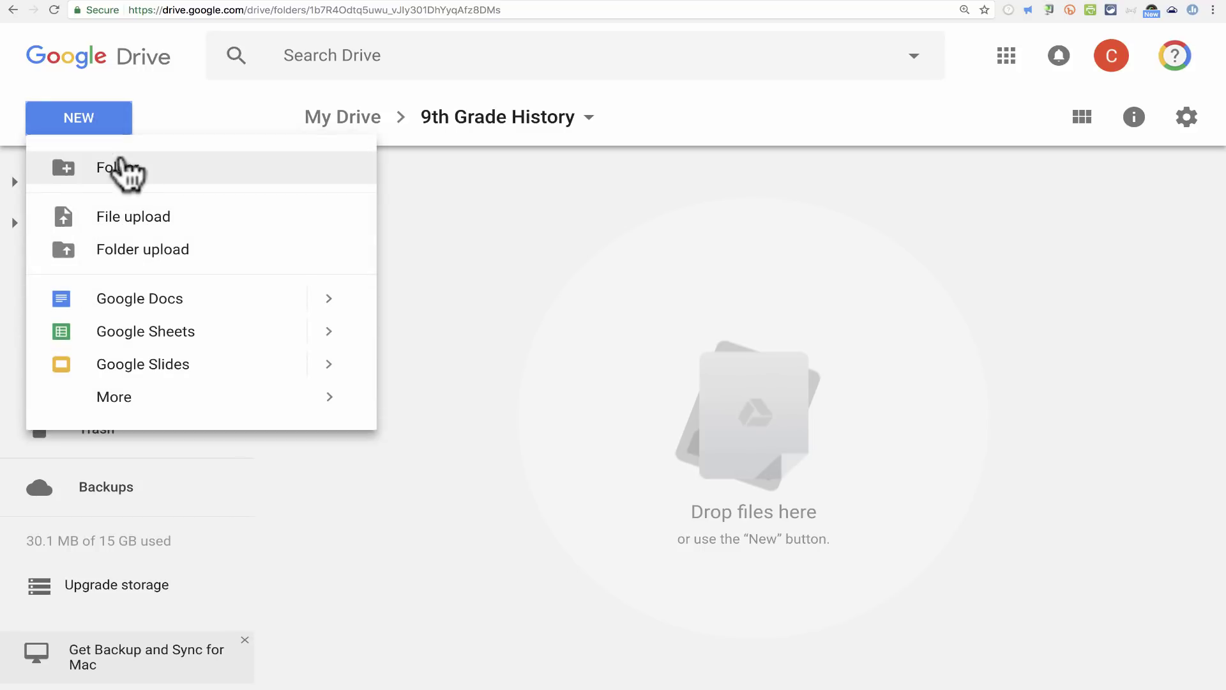
{"action": "left_click", "coordinate": [121, 167]}
{"action": "key", "text": "BackSpace"}
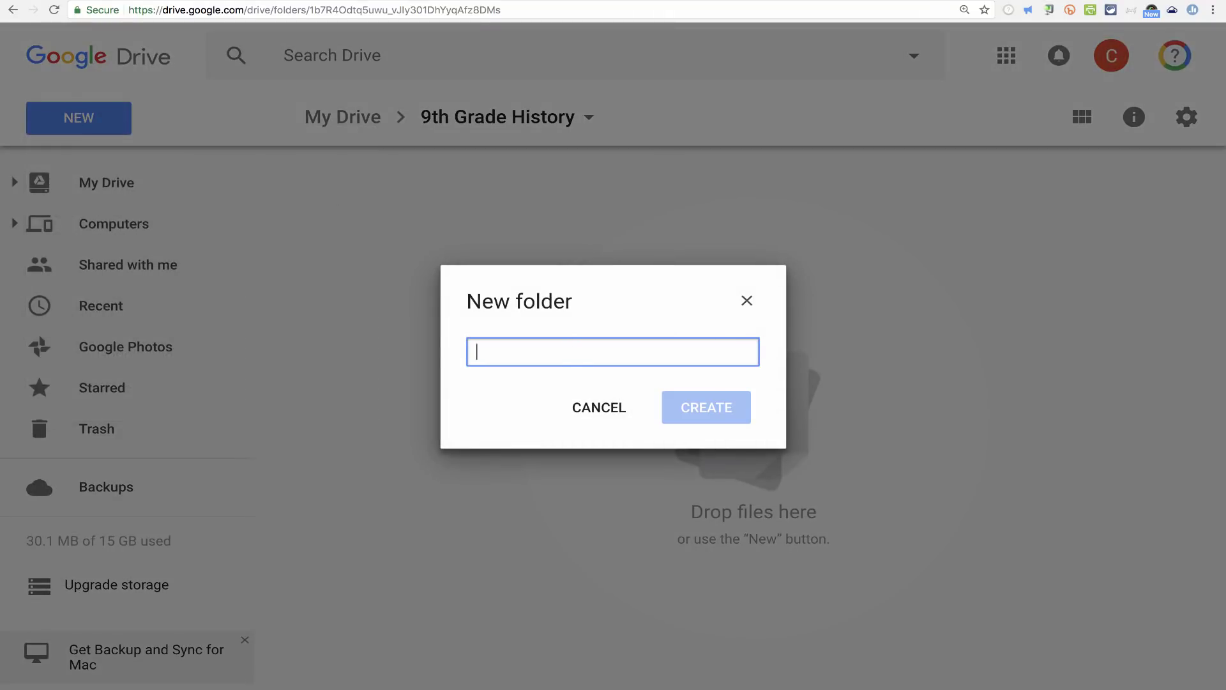
{"action": "type", "text": "Quizzes and Tests"}
{"action": "key", "text": "Return"}
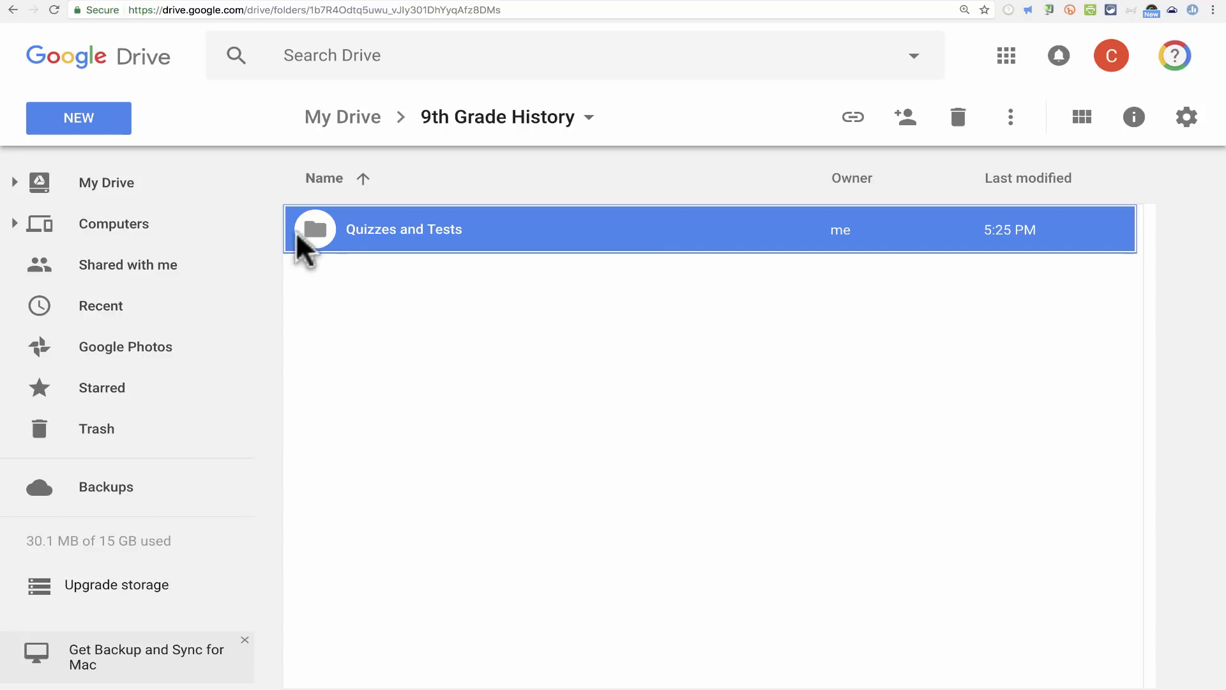
Create a second subfolder named "Handouts and Worksheets" inside the "9th Grade History" folder.
{"action": "left_click", "coordinate": [98, 120]}
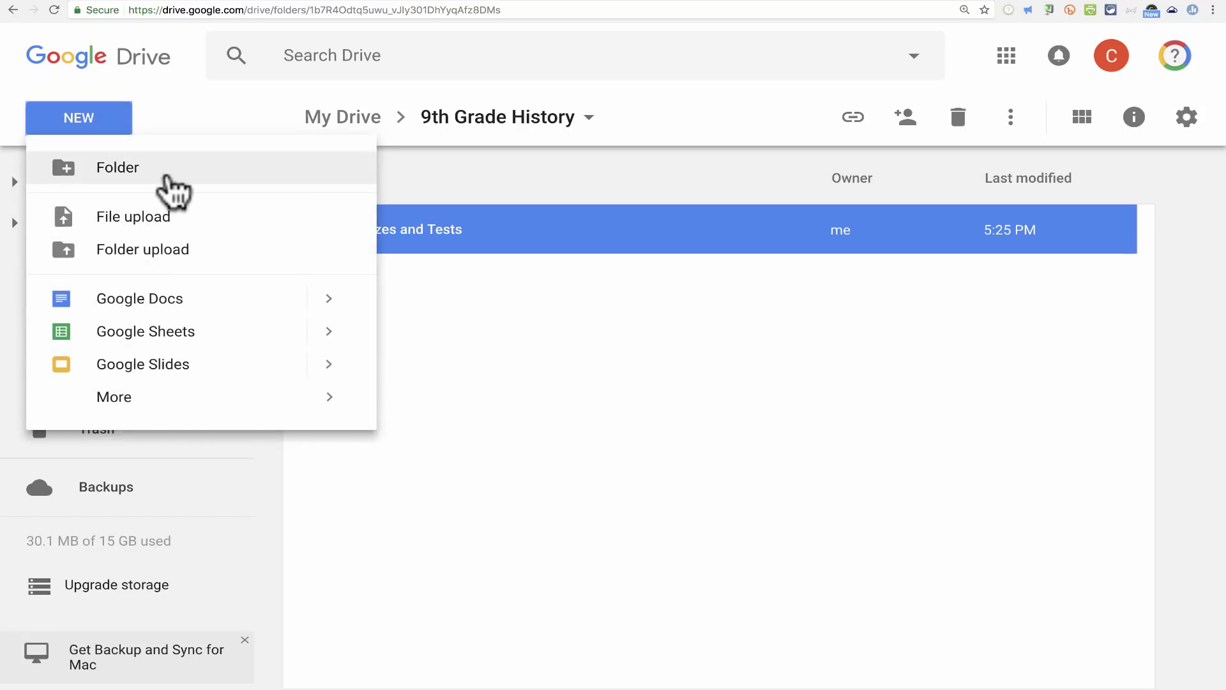
{"action": "left_click", "coordinate": [506, 329]}
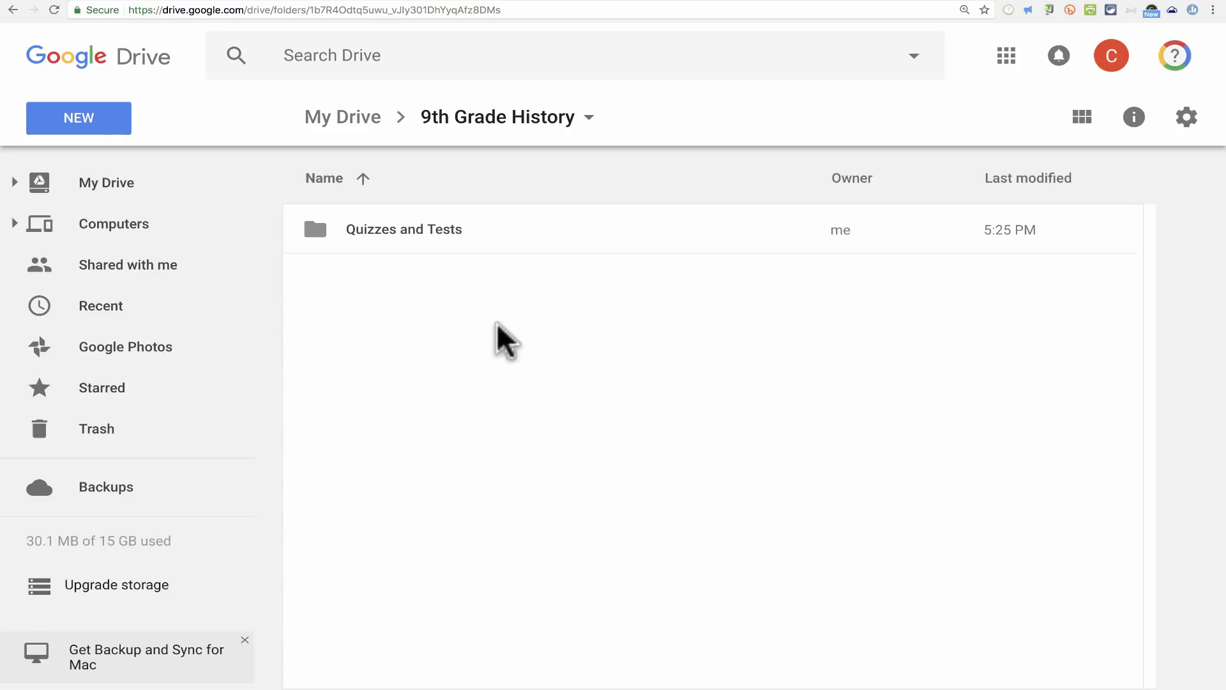
{"action": "right_click", "coordinate": [508, 327]}
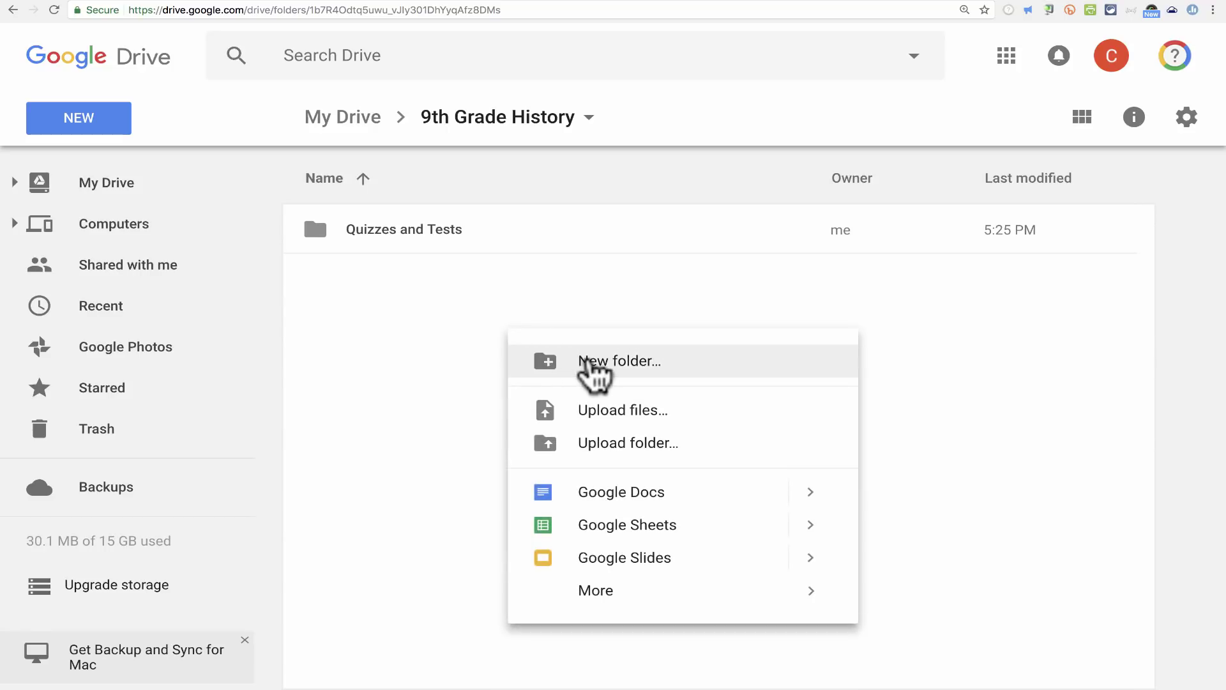
{"action": "left_click", "coordinate": [584, 362]}
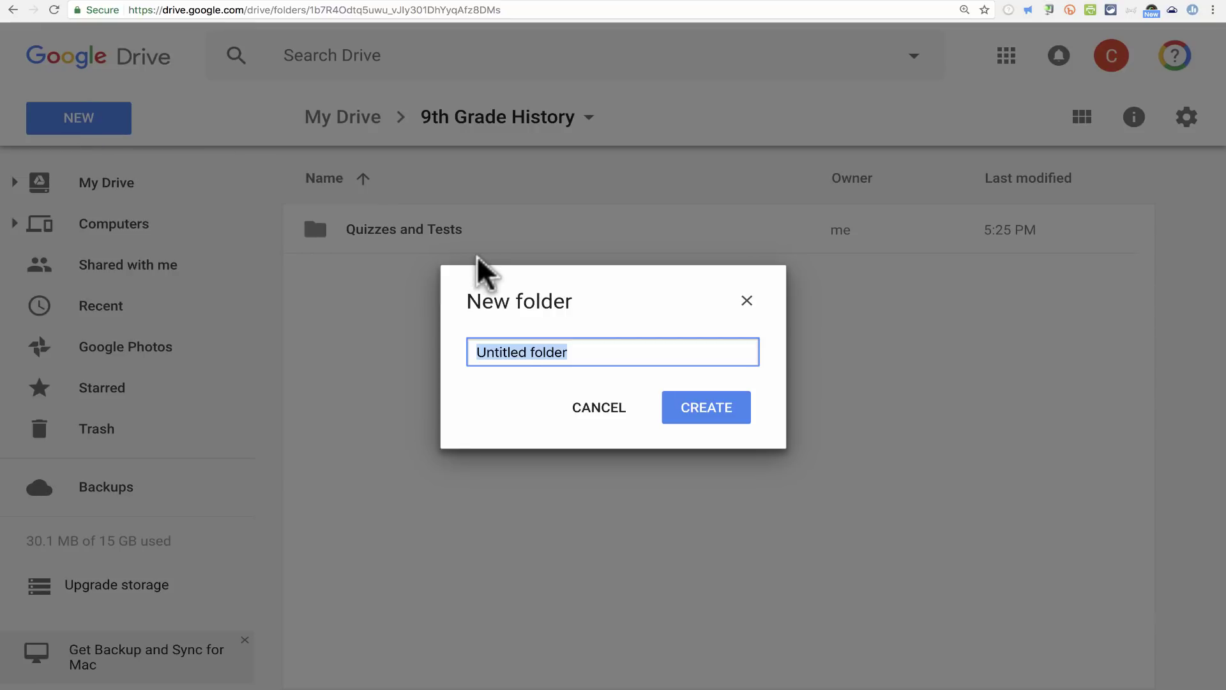
{"action": "type", "text": "Handouts a"}
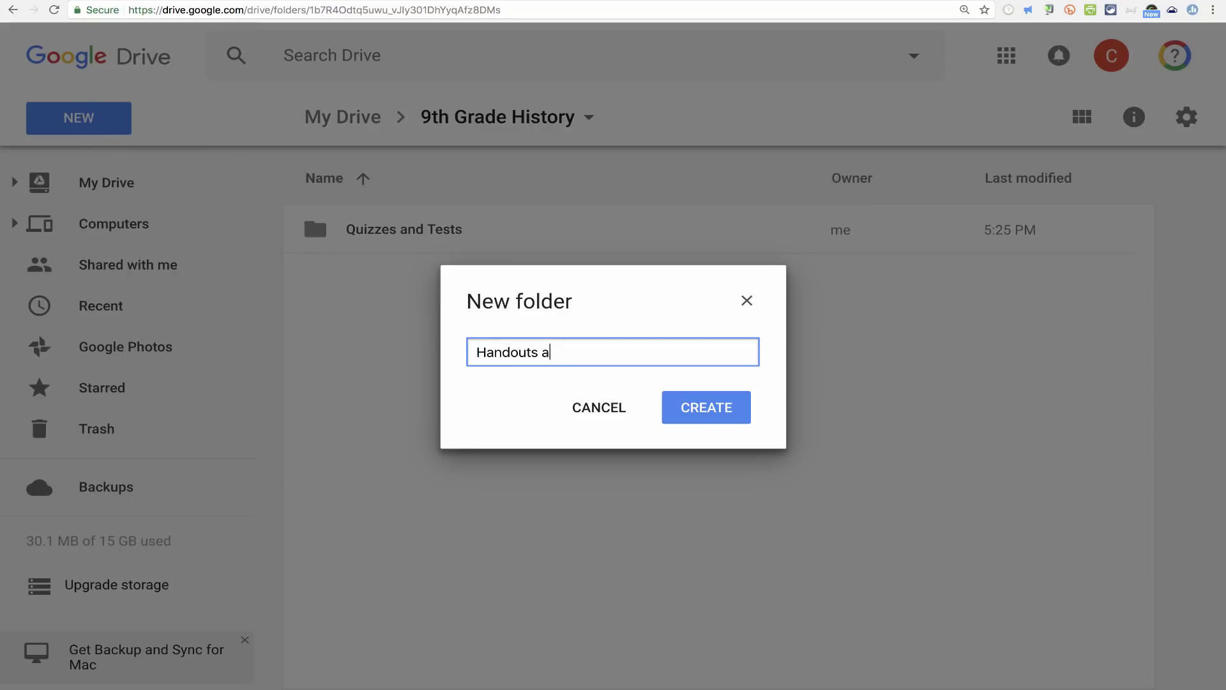
{"action": "type", "text": "nd Worksheets"}
{"action": "left_click", "coordinate": [715, 409]}
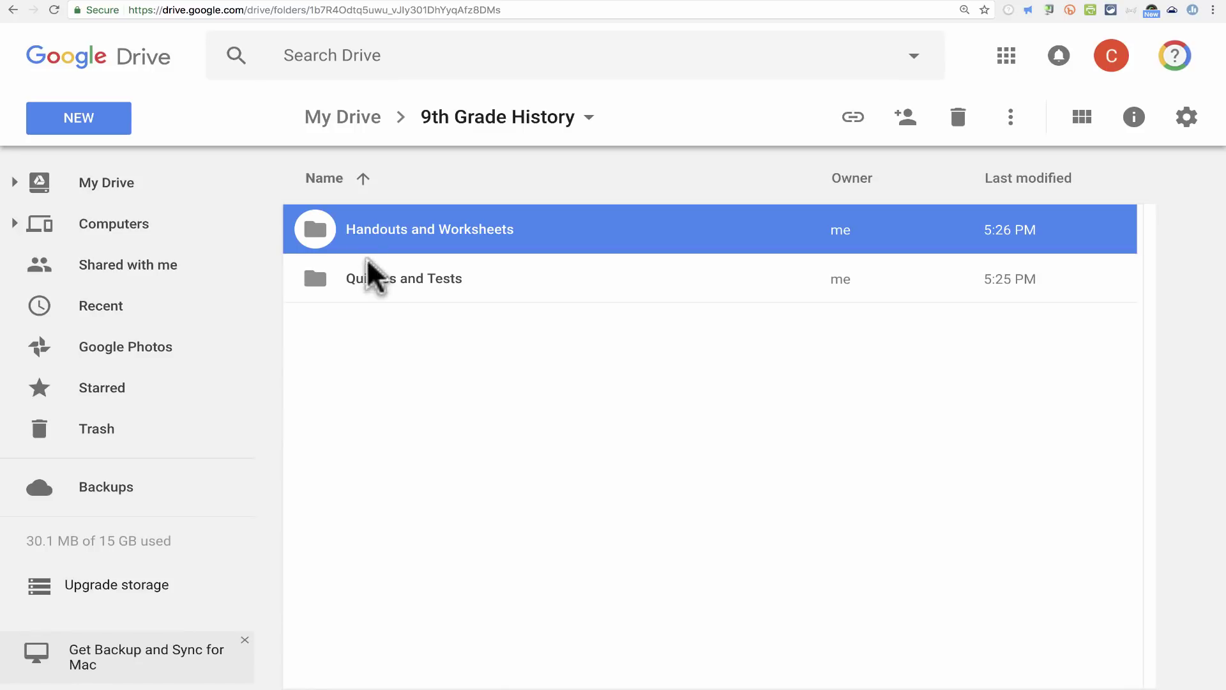
Look inside the "Handouts and Worksheets" folder and go back up through "9th Grade History" to My Drive.
{"action": "double_click", "coordinate": [319, 232]}
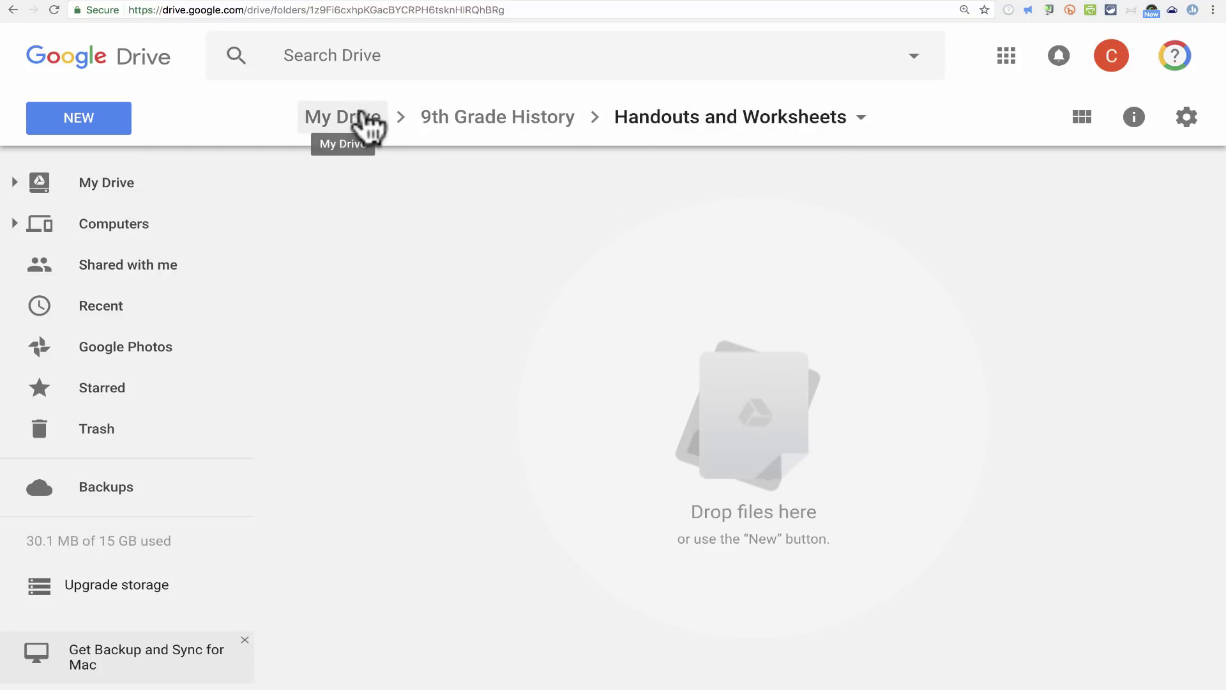
{"action": "left_click", "coordinate": [523, 121]}
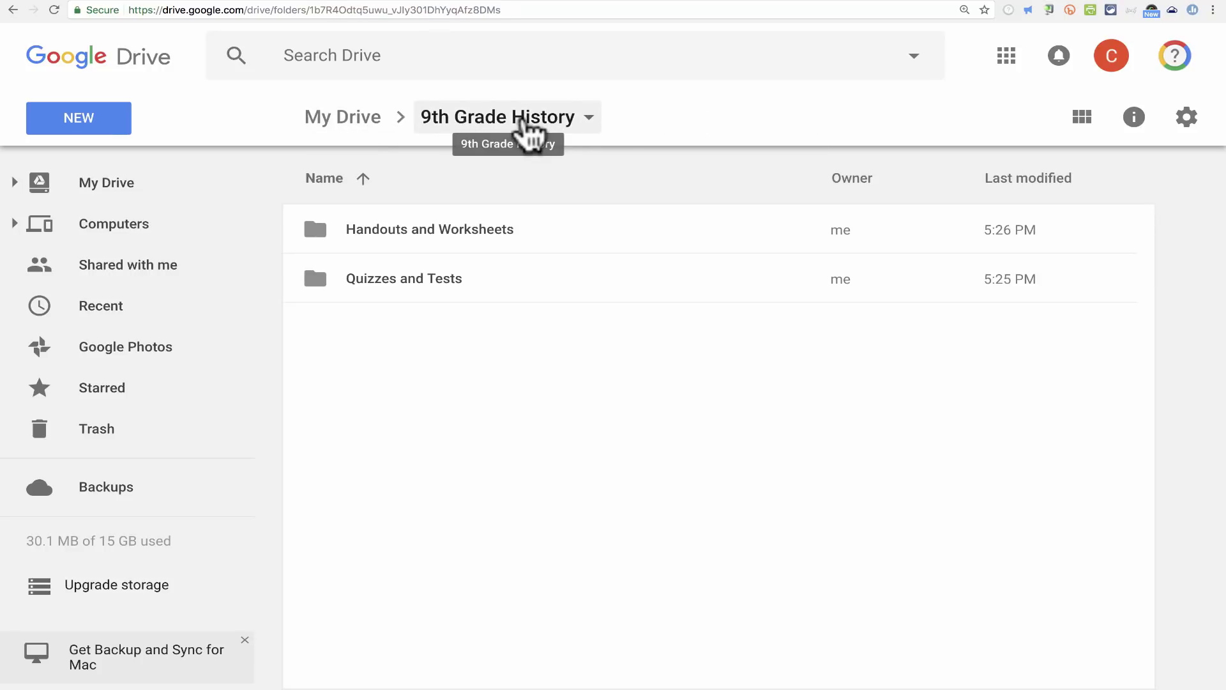
{"action": "left_click", "coordinate": [343, 120]}
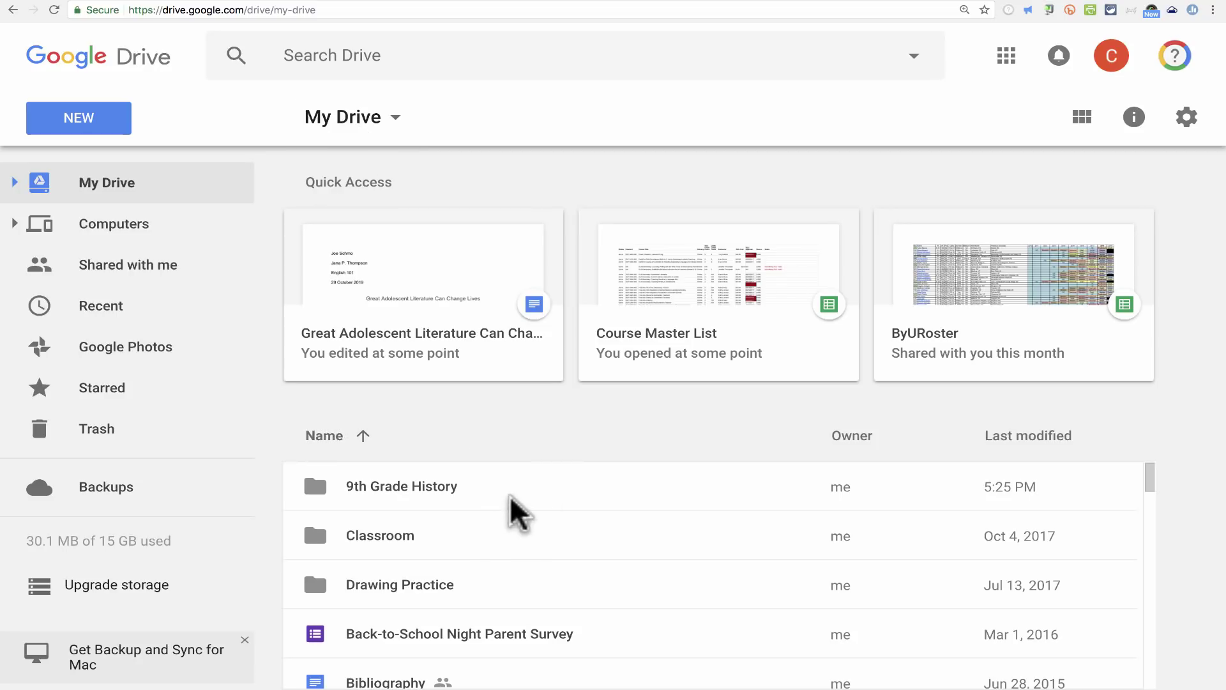
Upload the file mich.jpeg from the desktop into the "Handouts and Worksheets" folder within "9th Grade History".
{"action": "double_click", "coordinate": [419, 493]}
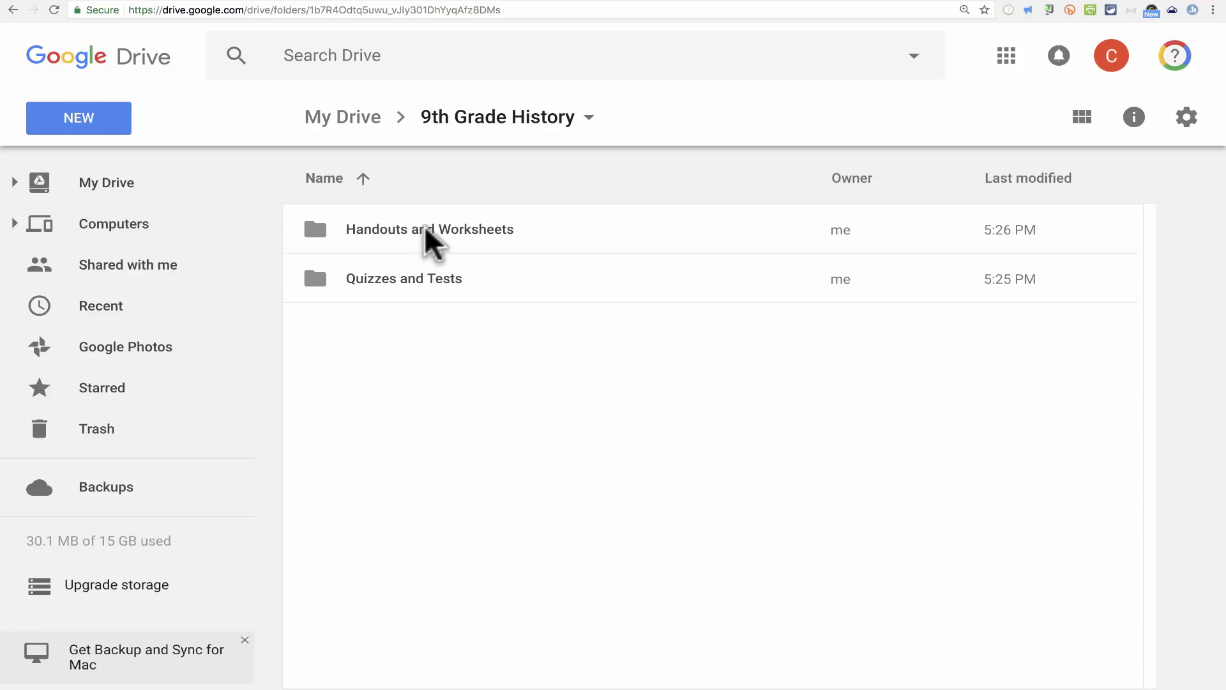
{"action": "double_click", "coordinate": [389, 229]}
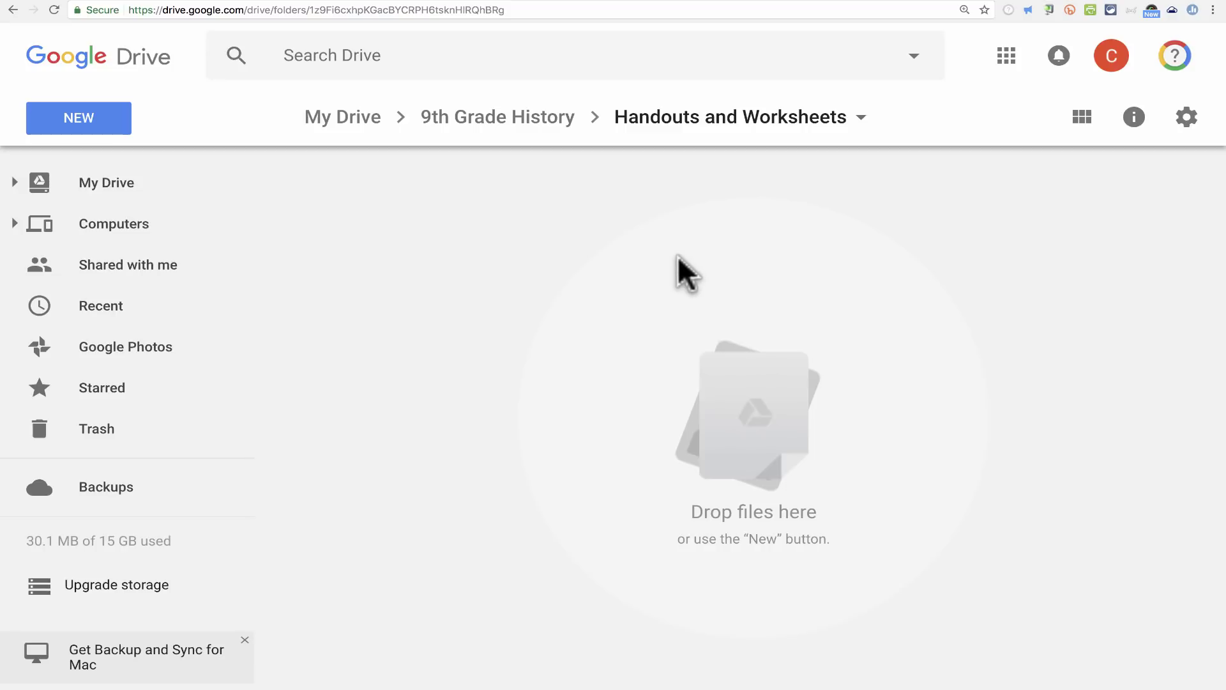
{"action": "left_click", "coordinate": [94, 125]}
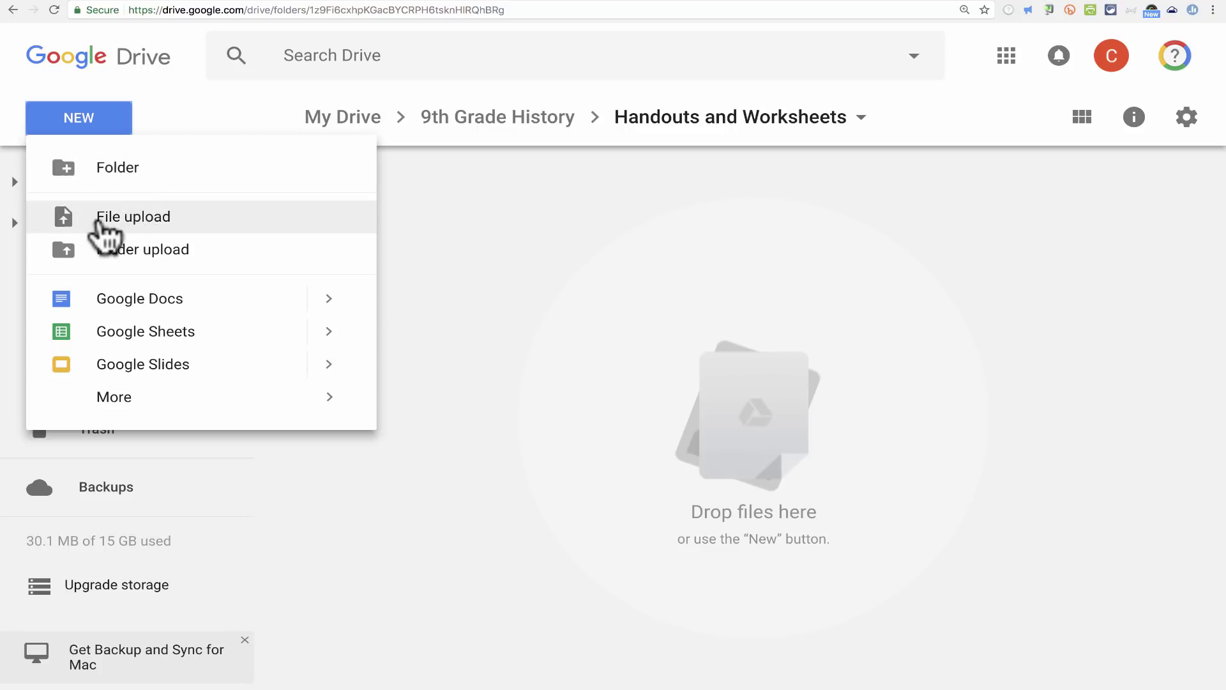
{"action": "left_click", "coordinate": [144, 237]}
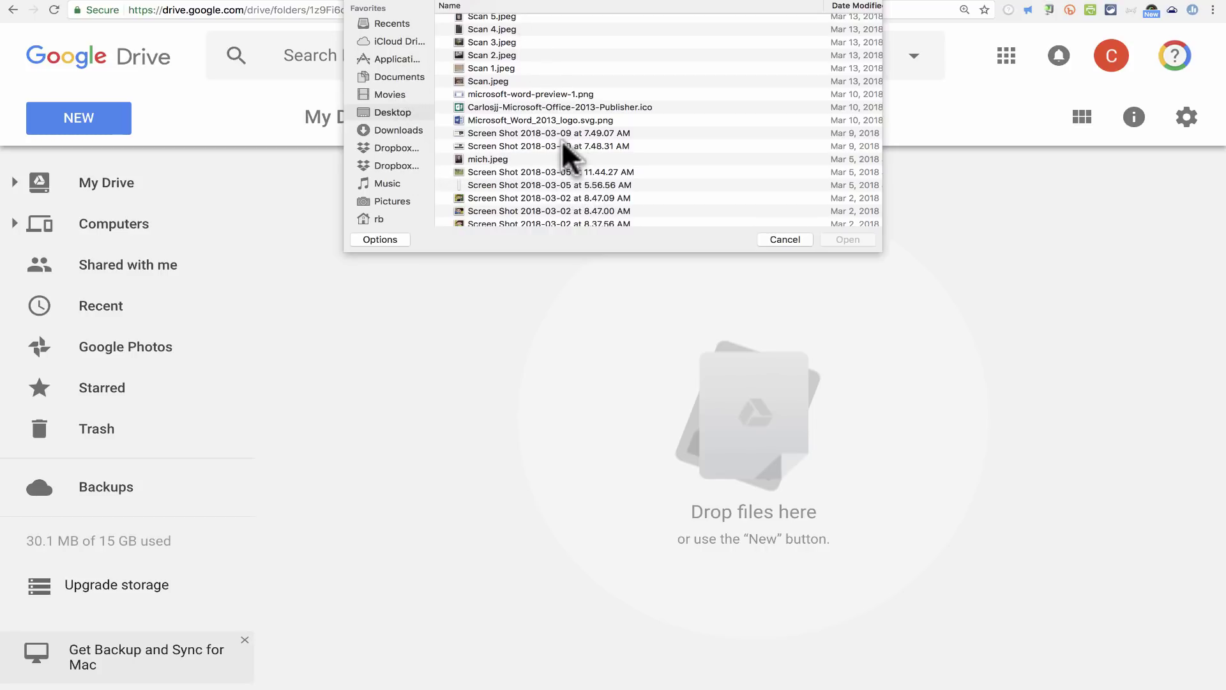
{"action": "left_click", "coordinate": [474, 159]}
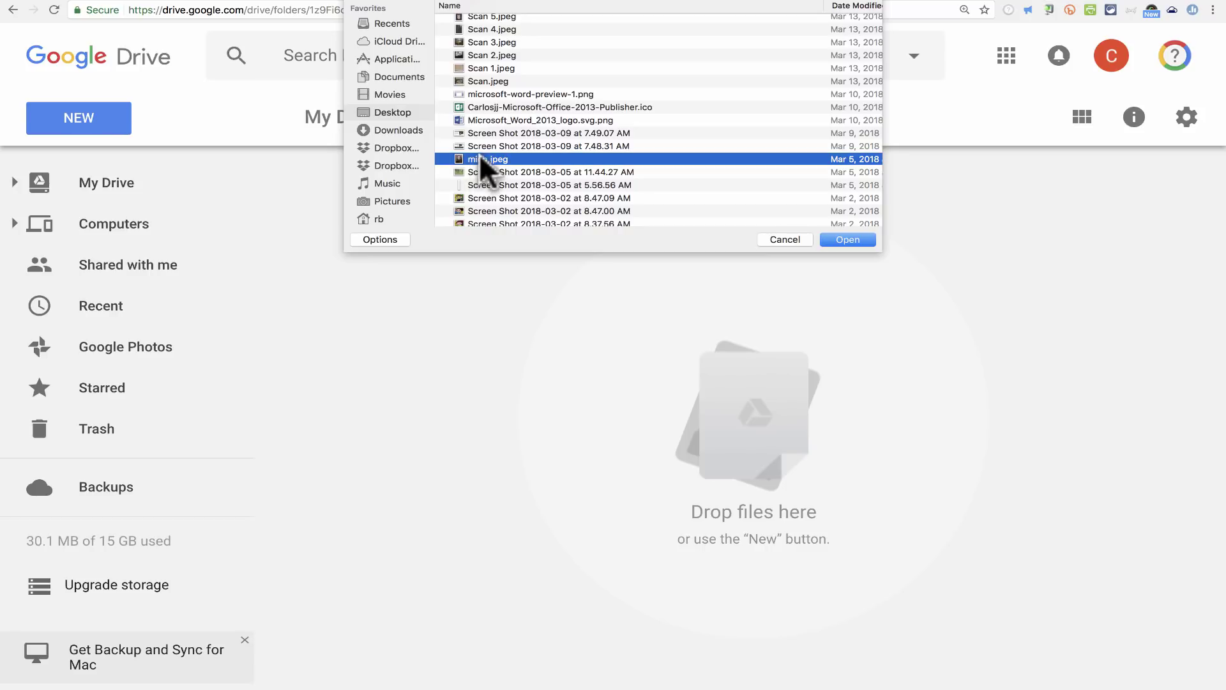
{"action": "double_click", "coordinate": [480, 157]}
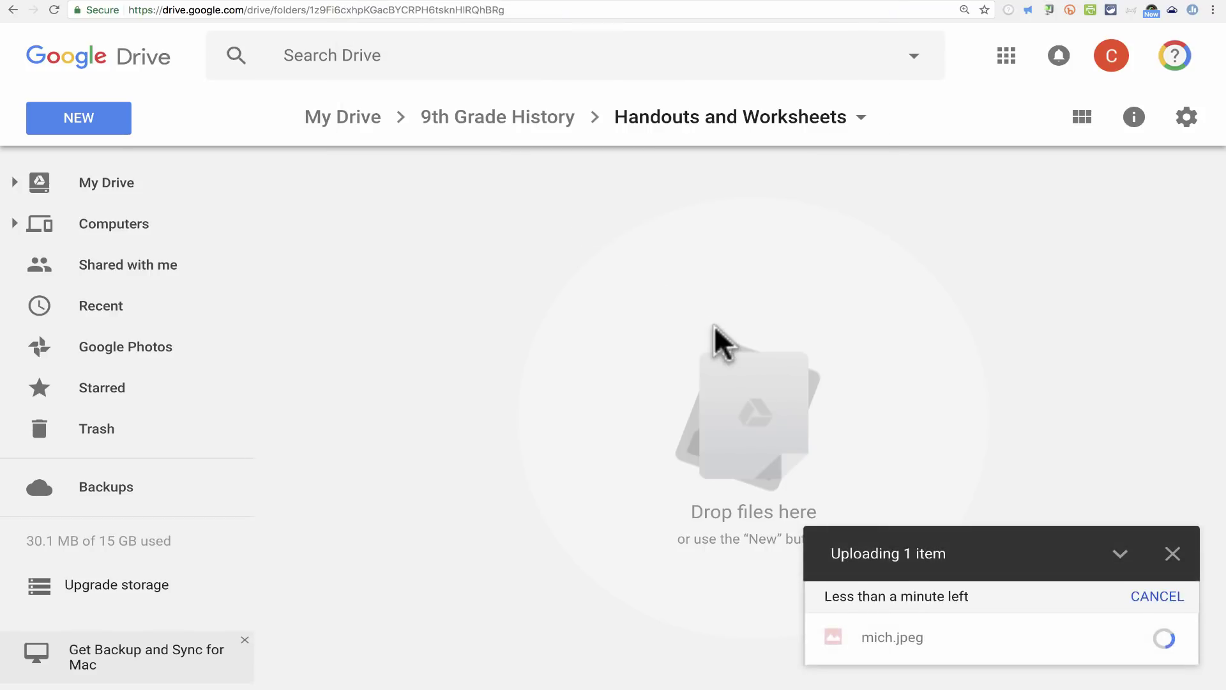
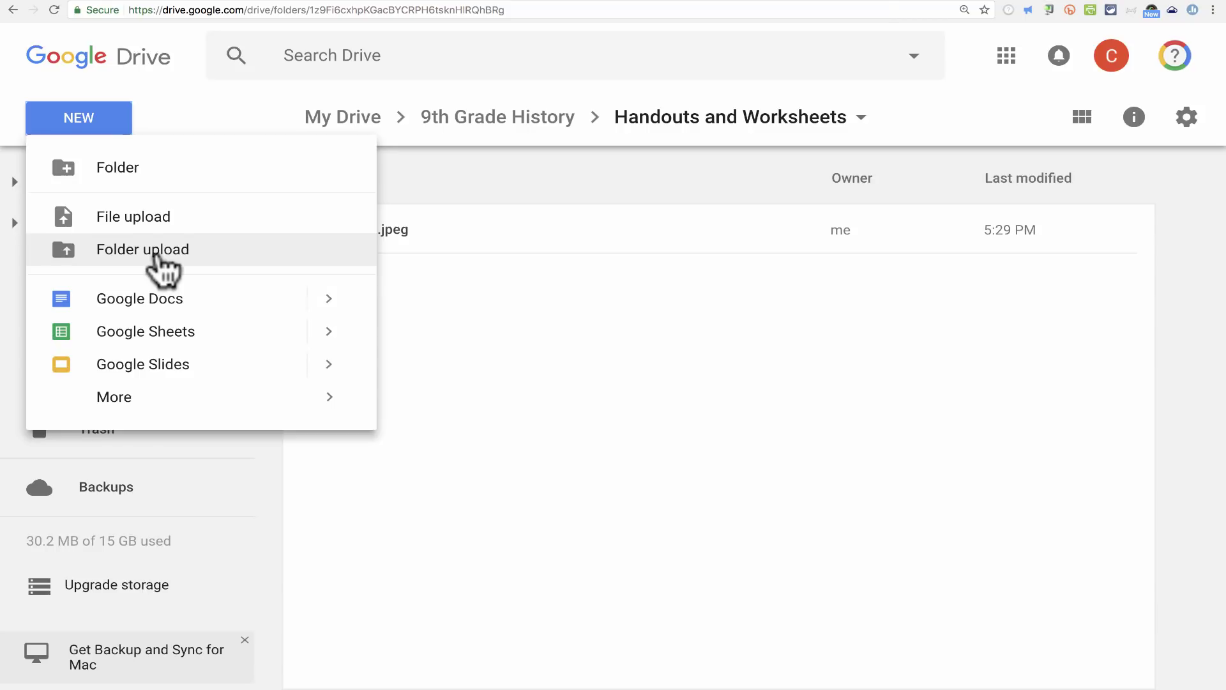
Upload the whole "photos" folder from the desktop into "Handouts and Worksheets".
{"action": "scroll", "coordinate": [522, 150], "scroll_direction": "down", "scroll_amount": 5}
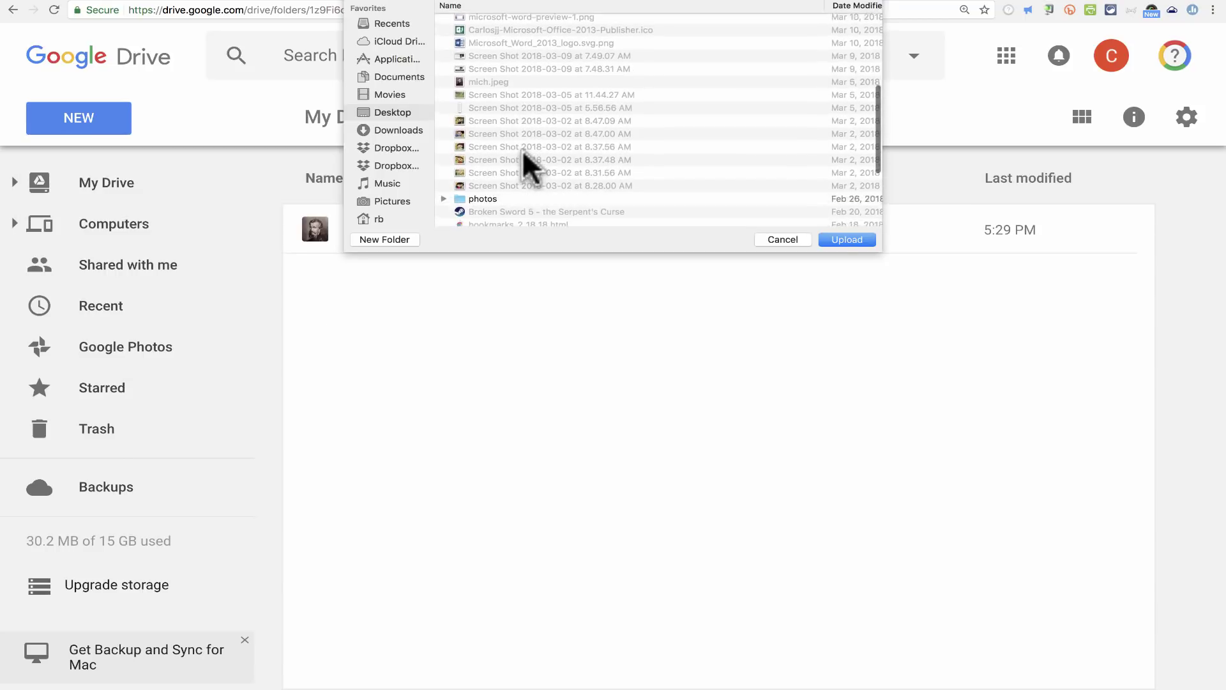
{"action": "left_click", "coordinate": [458, 161]}
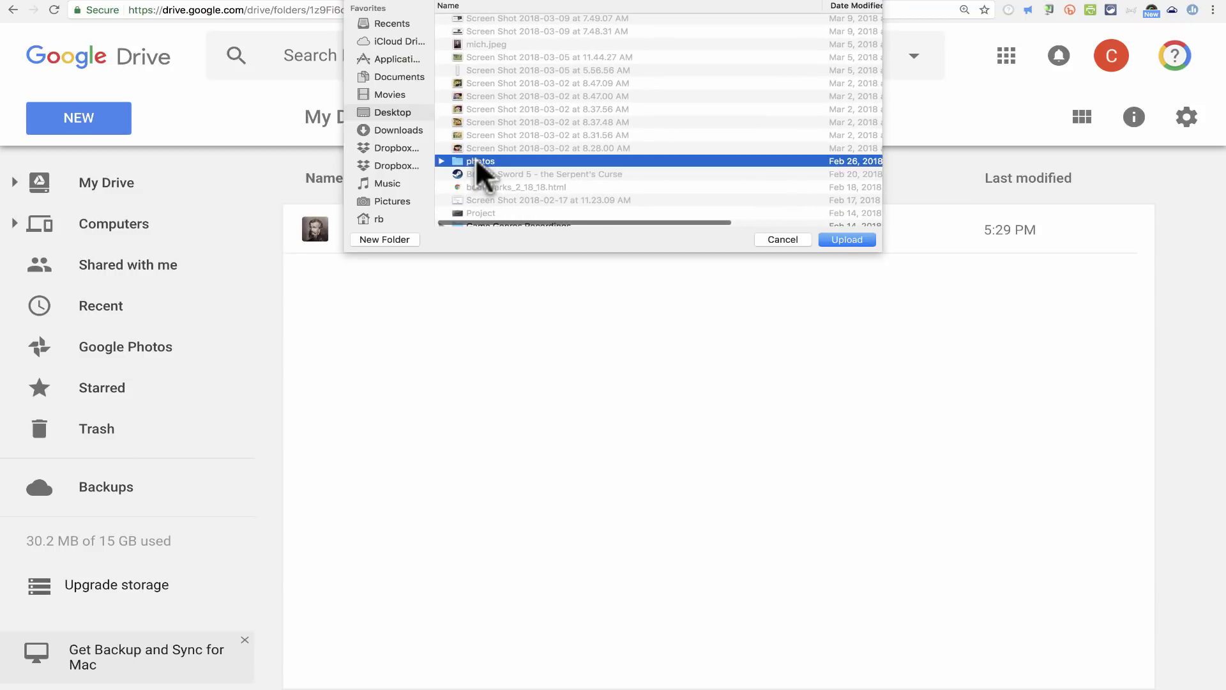
{"action": "left_click", "coordinate": [863, 235]}
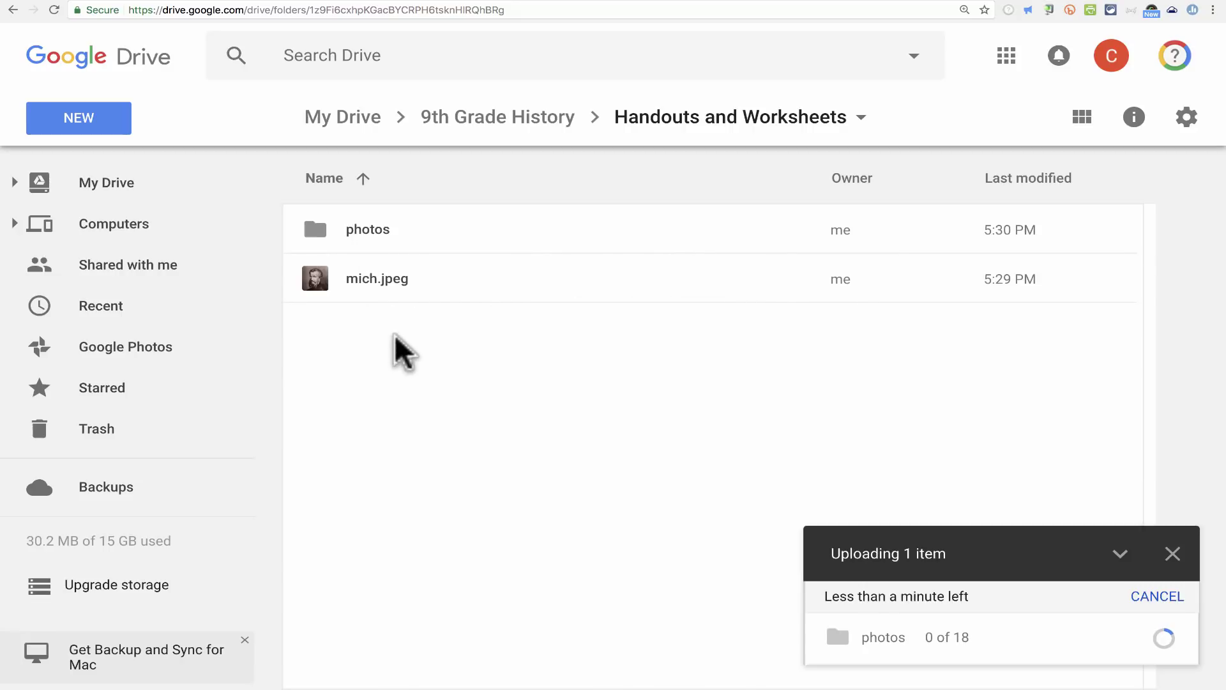
{"action": "left_click", "coordinate": [86, 128]}
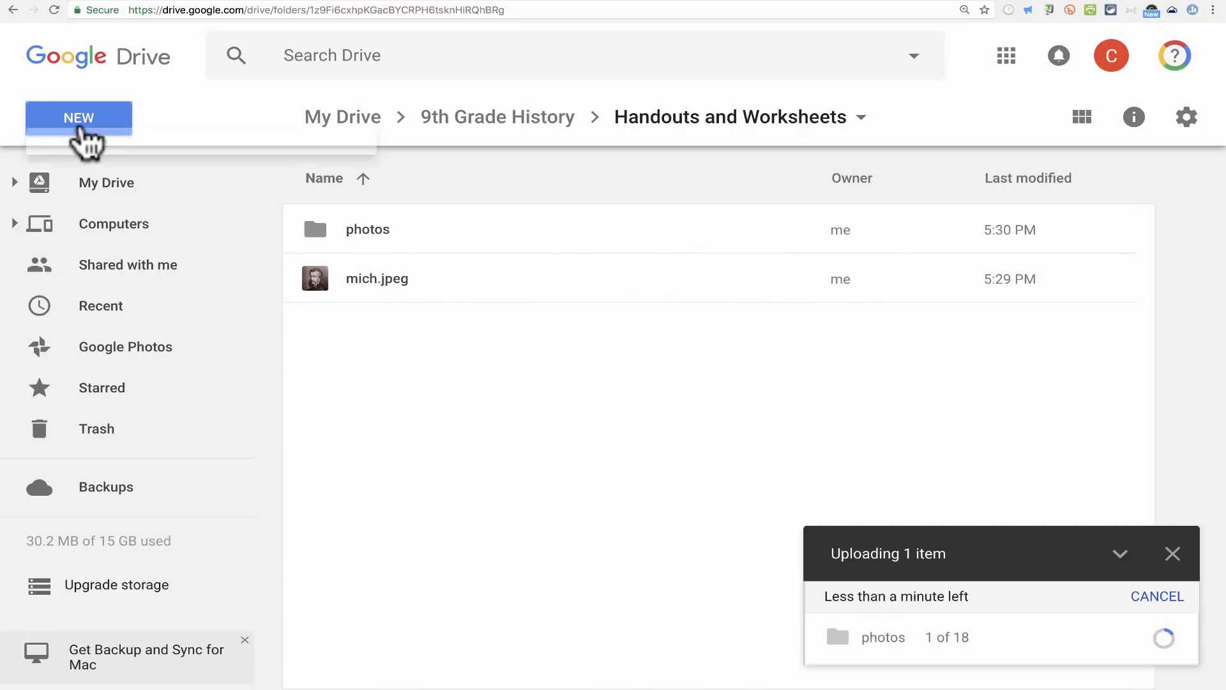
{"action": "left_click", "coordinate": [546, 360]}
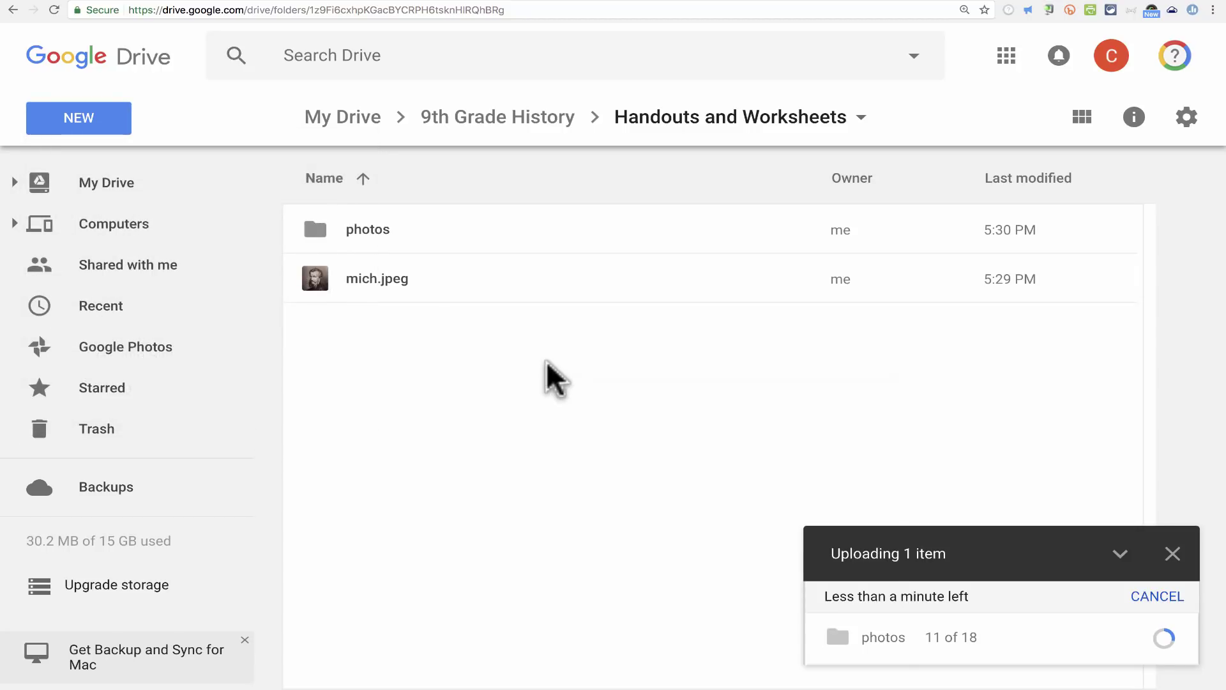
{"action": "right_click", "coordinate": [546, 362]}
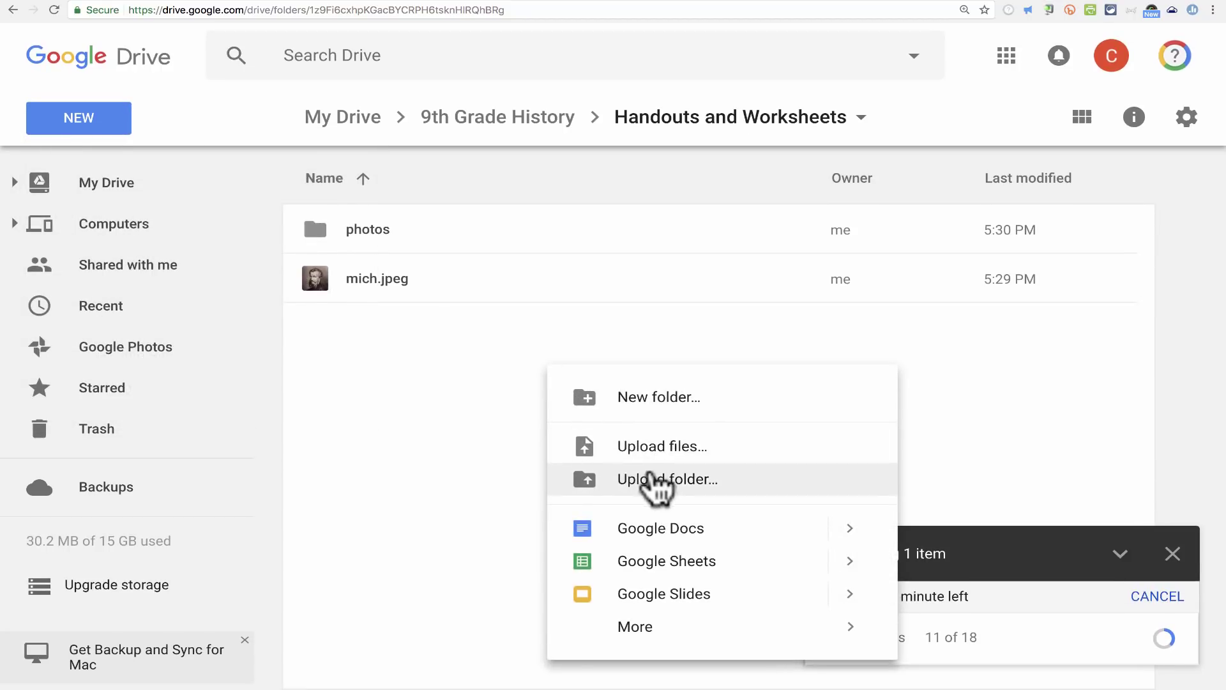
{"action": "left_click", "coordinate": [960, 481]}
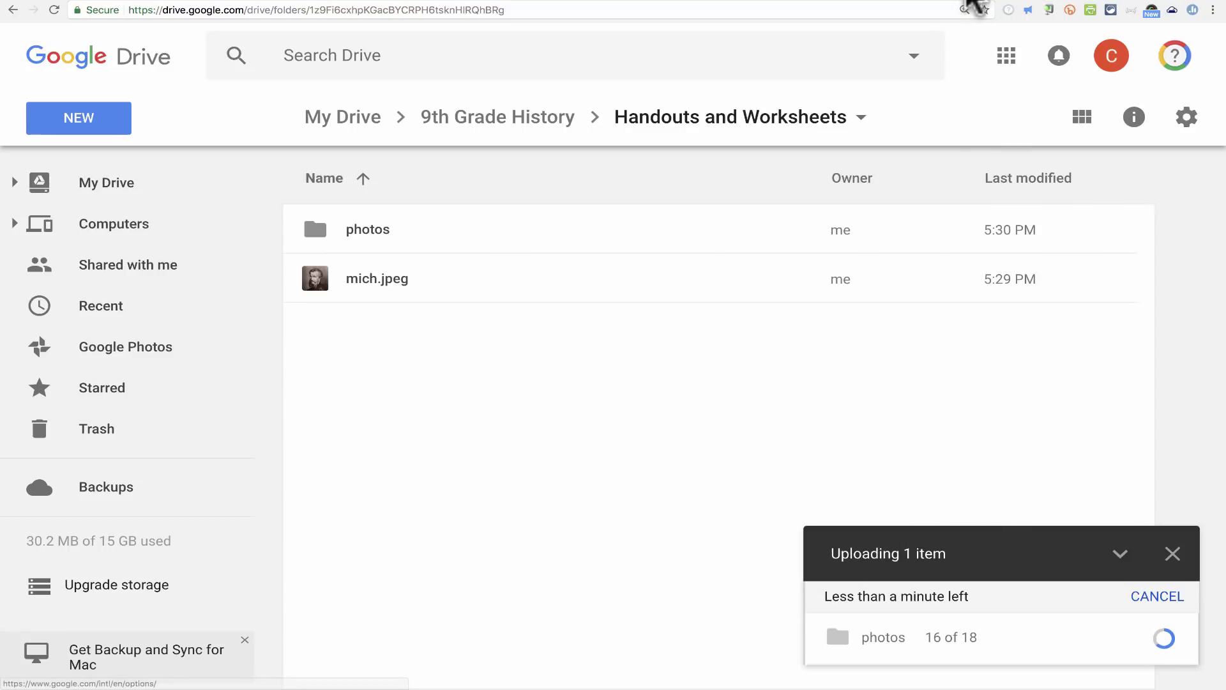
Move the browser window aside to add the desktop file Scan 5.jpeg to "Handouts and Worksheets", and close the empty browser tab.
{"action": "mouse_move", "coordinate": [977, 8]}
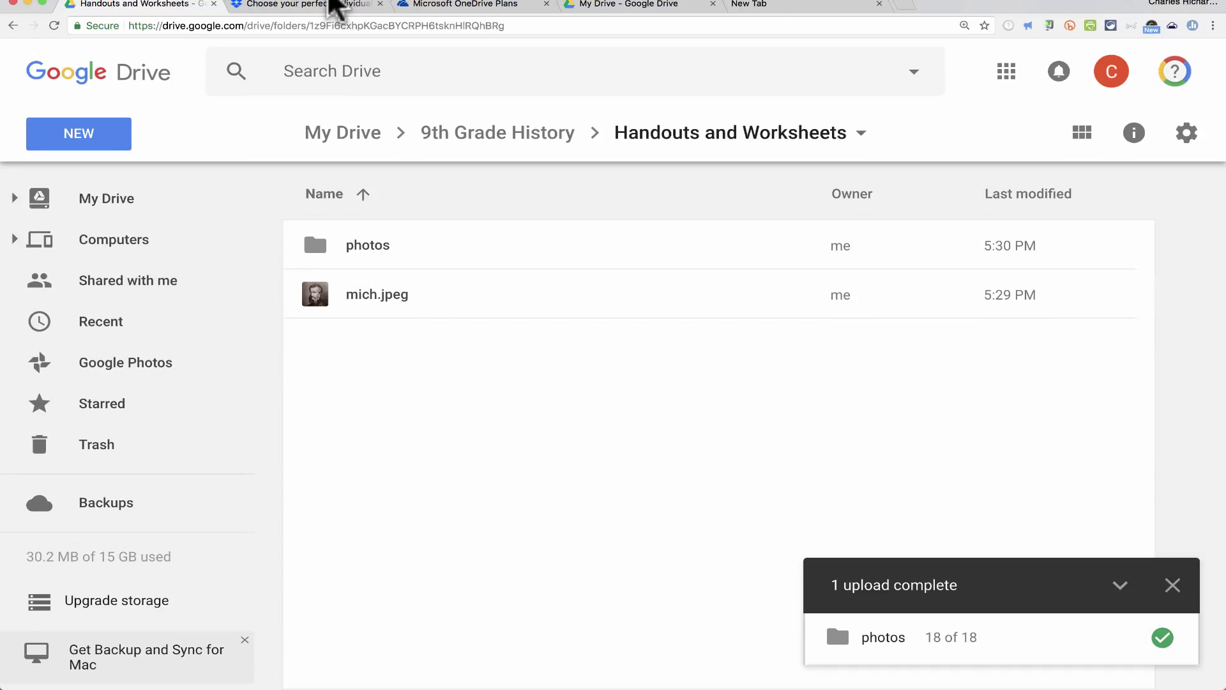
{"action": "left_click_drag", "start_coordinate": [332, 2], "coordinate": [393, 5]}
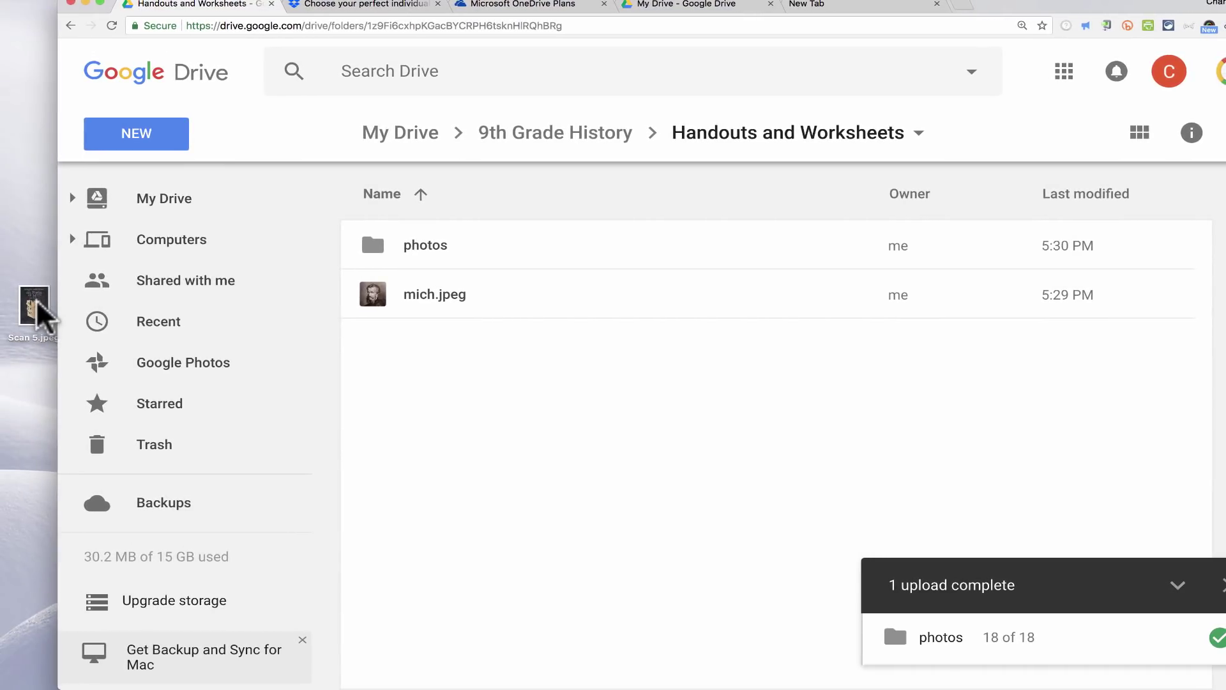
{"action": "left_click_drag", "start_coordinate": [39, 313], "coordinate": [552, 412]}
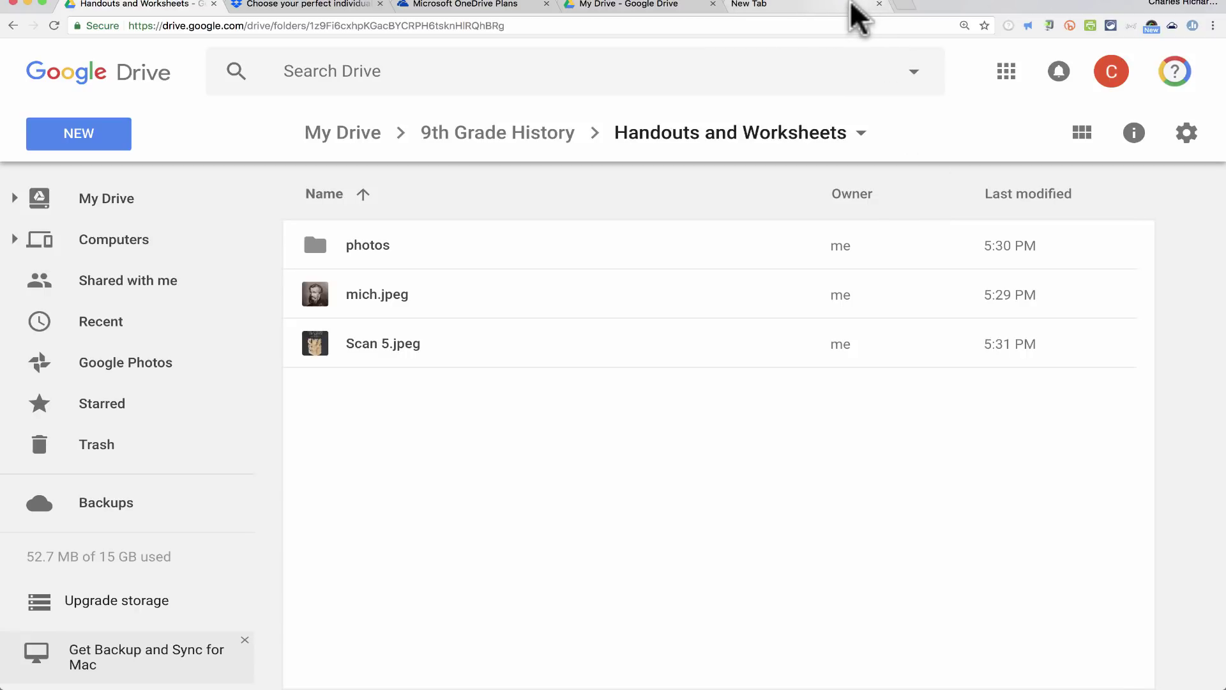
{"action": "left_click", "coordinate": [879, 4]}
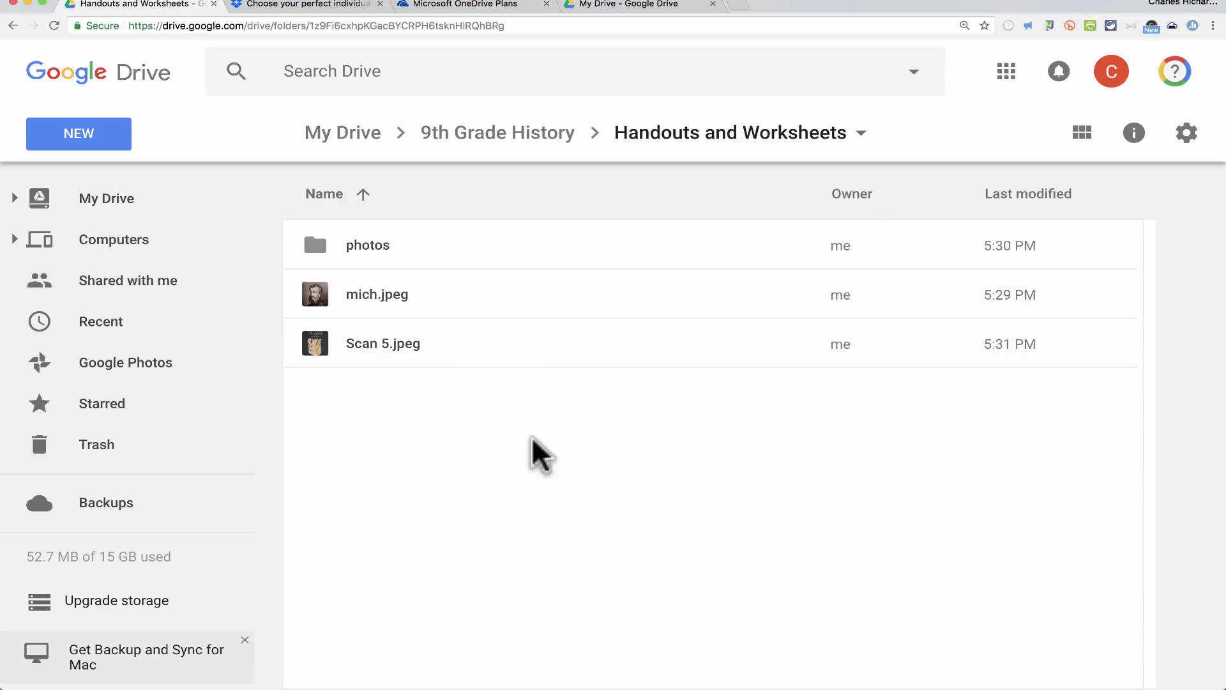
Uncover the desktop beside the browser window and move the original Scan 5.jpeg there to the computer's trash.
{"action": "right_click", "coordinate": [432, 454]}
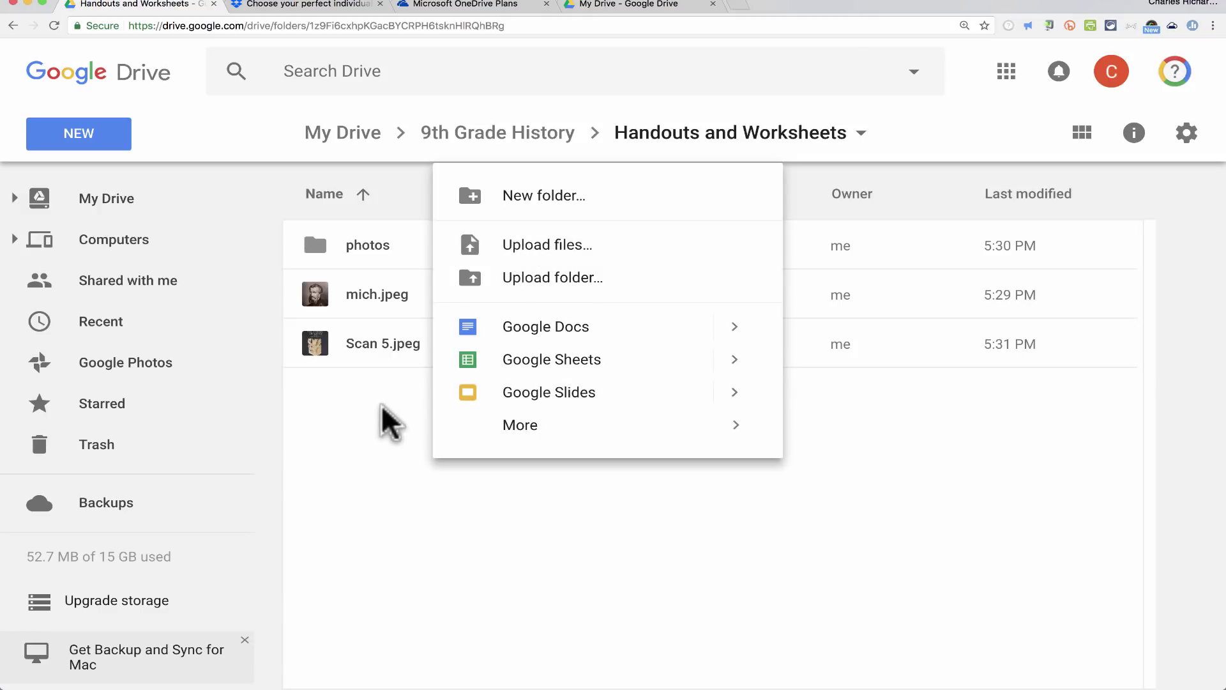
{"action": "left_click_drag", "start_coordinate": [390, 5], "coordinate": [451, 5]}
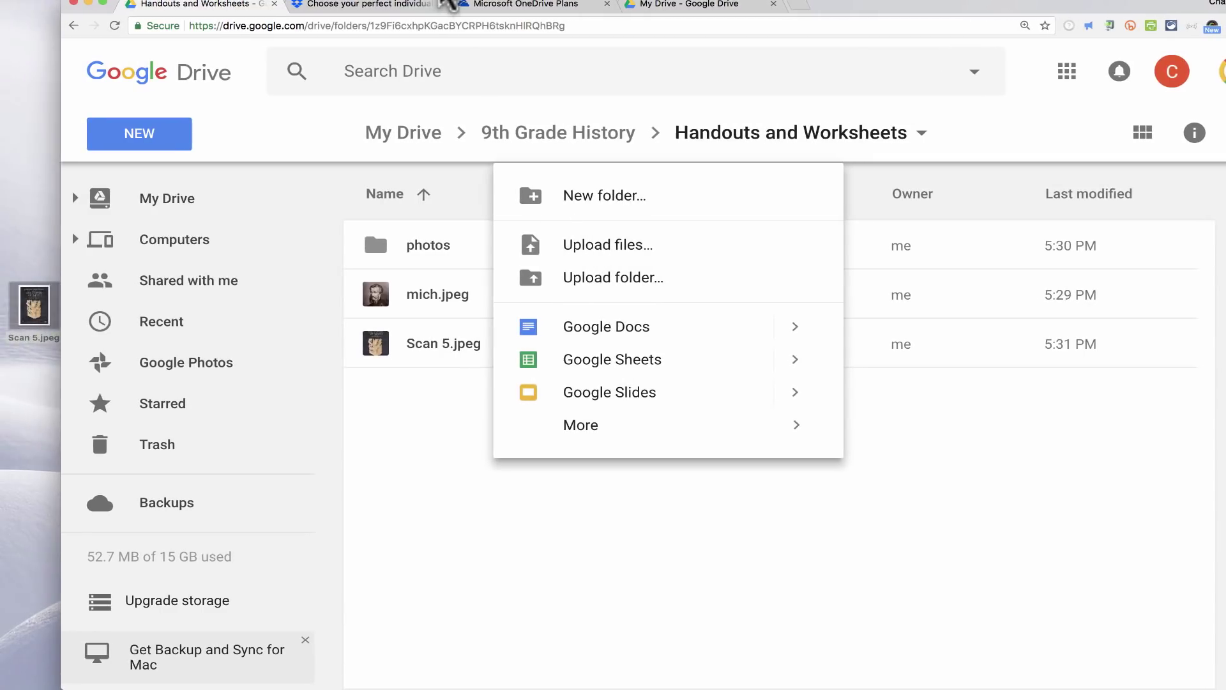
{"action": "right_click", "coordinate": [40, 306]}
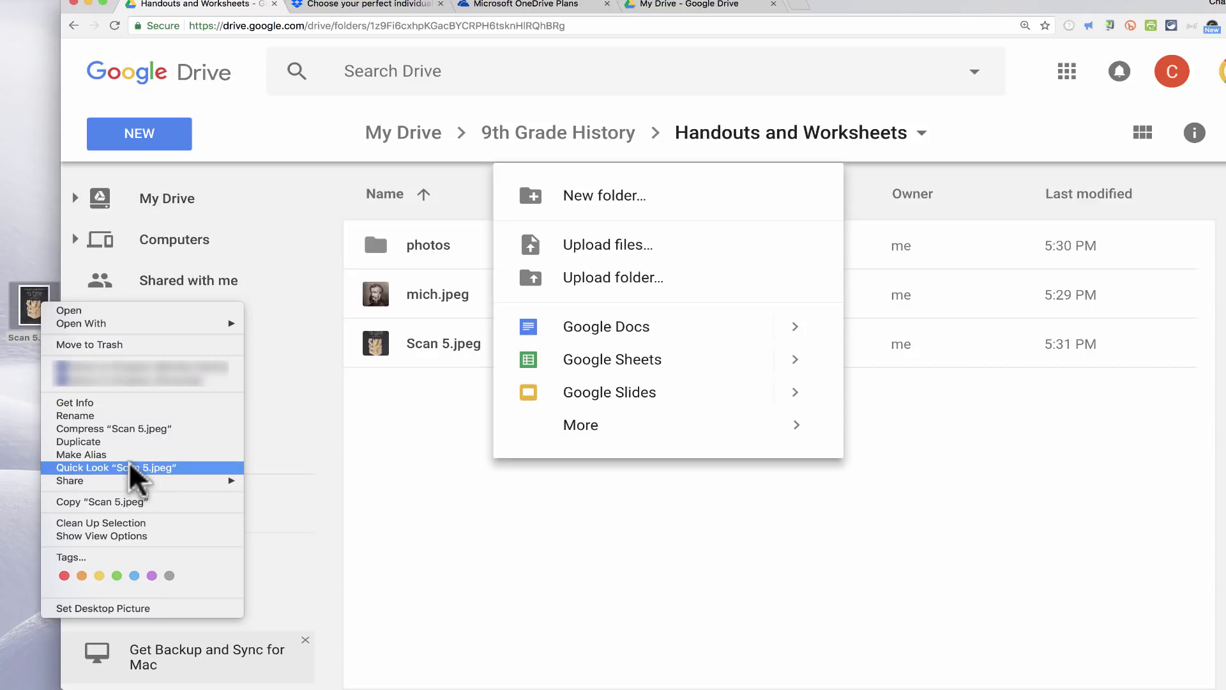
{"action": "left_click", "coordinate": [96, 344]}
{"action": "left_click_drag", "start_coordinate": [249, 5], "coordinate": [196, 5]}
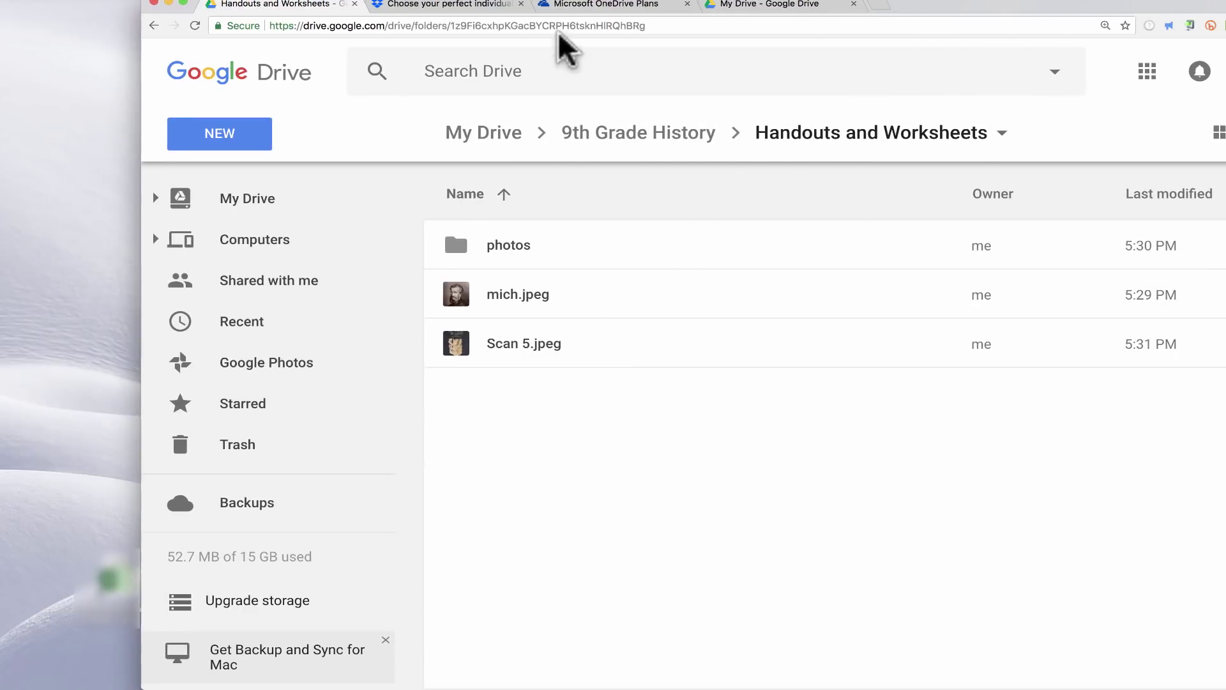
Move the browser window back into place and open the Backup and Sync for Mac download page.
{"action": "left_click_drag", "start_coordinate": [273, 6], "coordinate": [120, 2]}
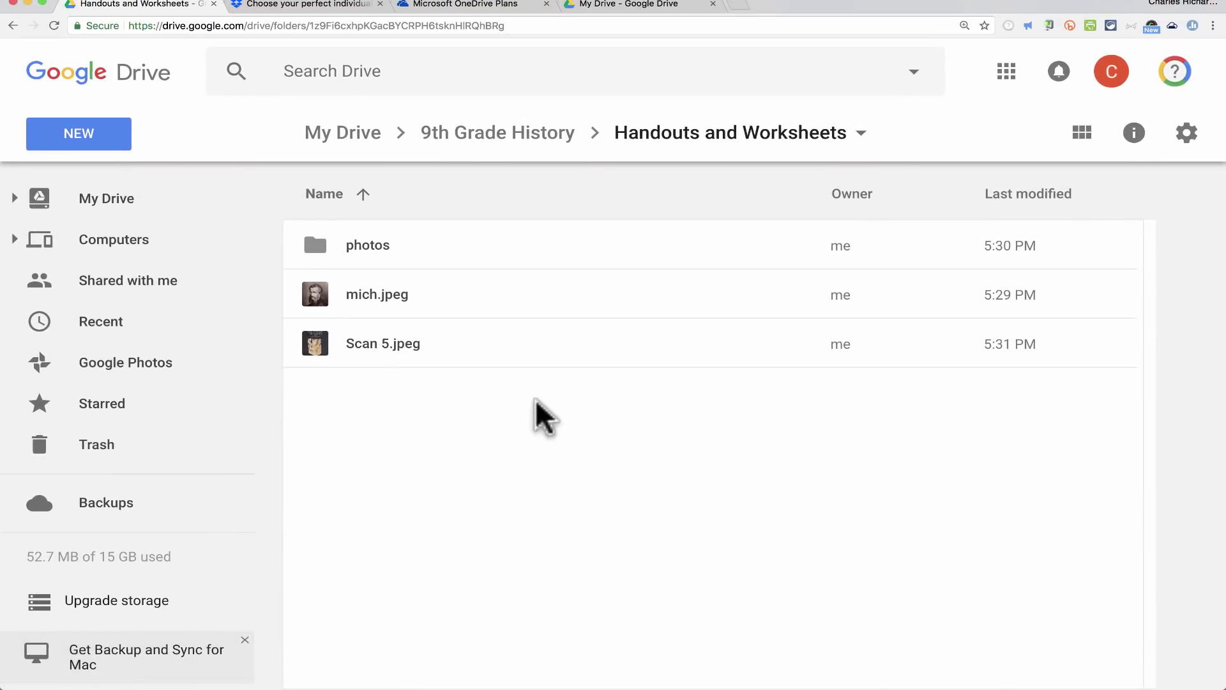
{"action": "left_click", "coordinate": [1187, 137]}
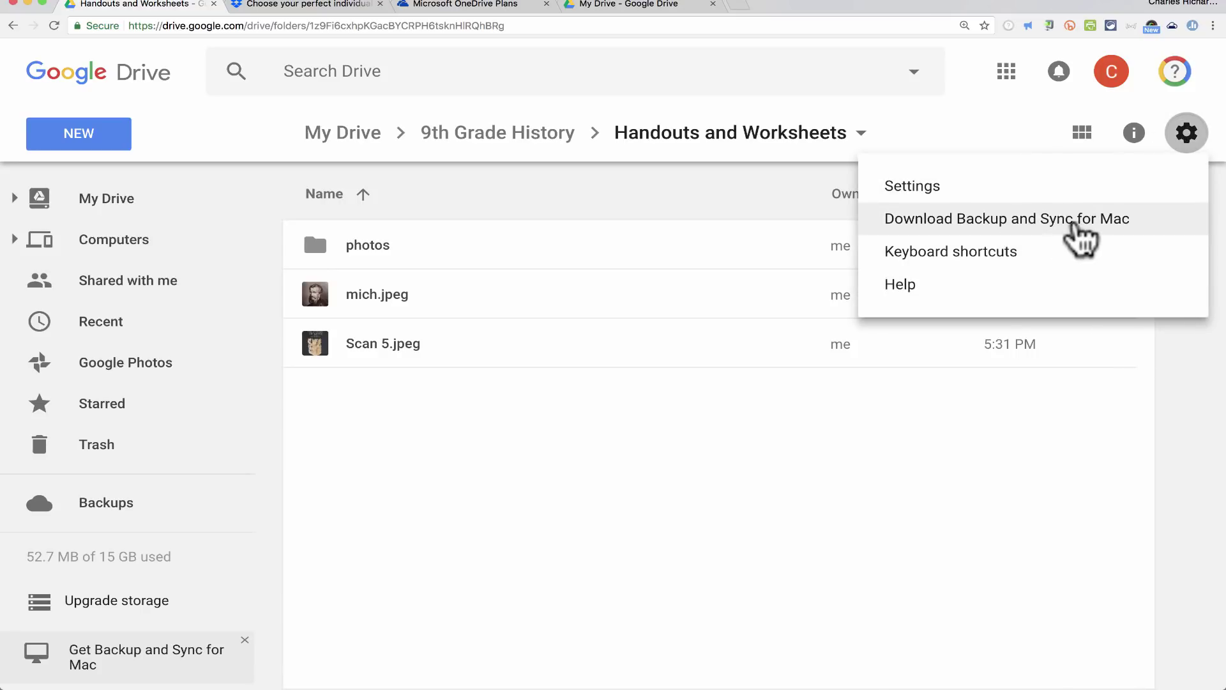
{"action": "left_click", "coordinate": [187, 664]}
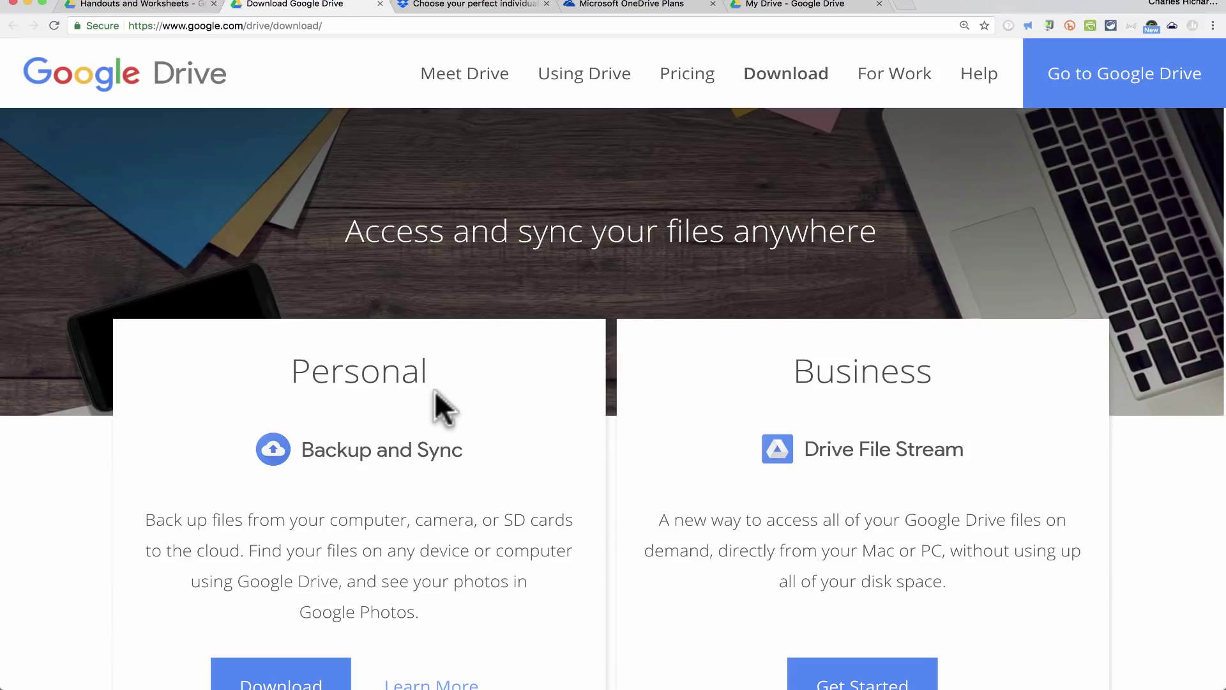
Compare the Personal and Business options, then download Backup and Sync for Mac, agreeing to its terms of service.
{"action": "left_click_drag", "start_coordinate": [327, 447], "coordinate": [449, 473]}
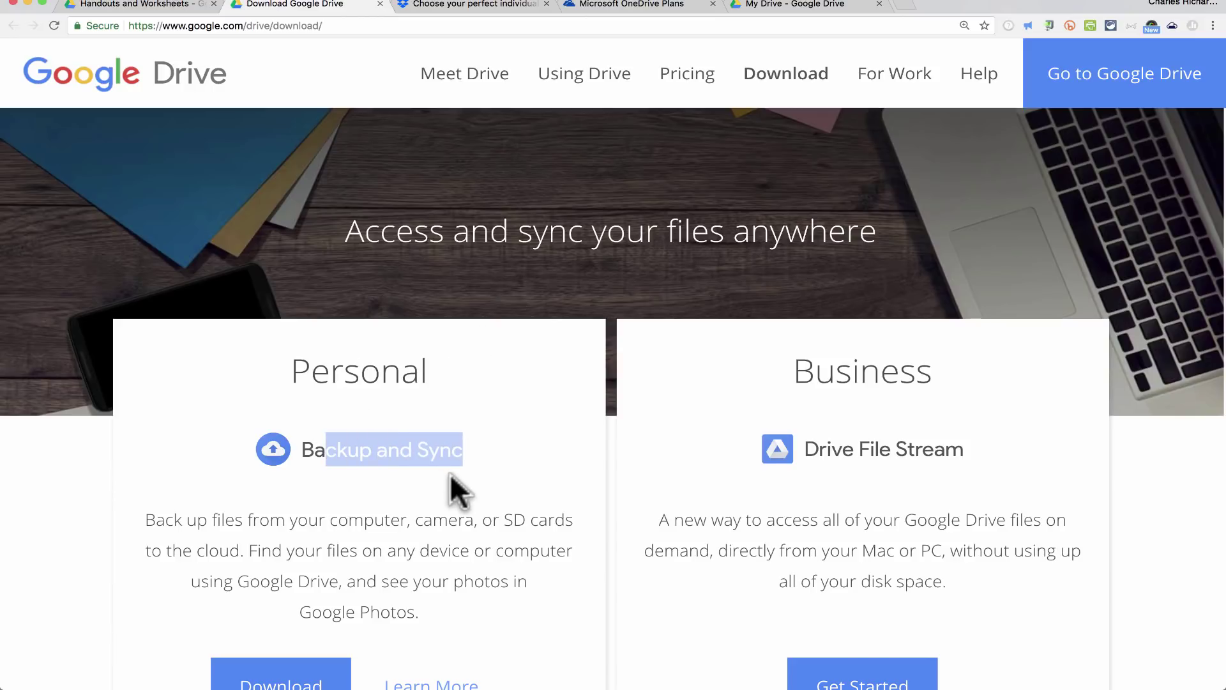
{"action": "scroll", "coordinate": [383, 482], "scroll_direction": "down", "scroll_amount": 3}
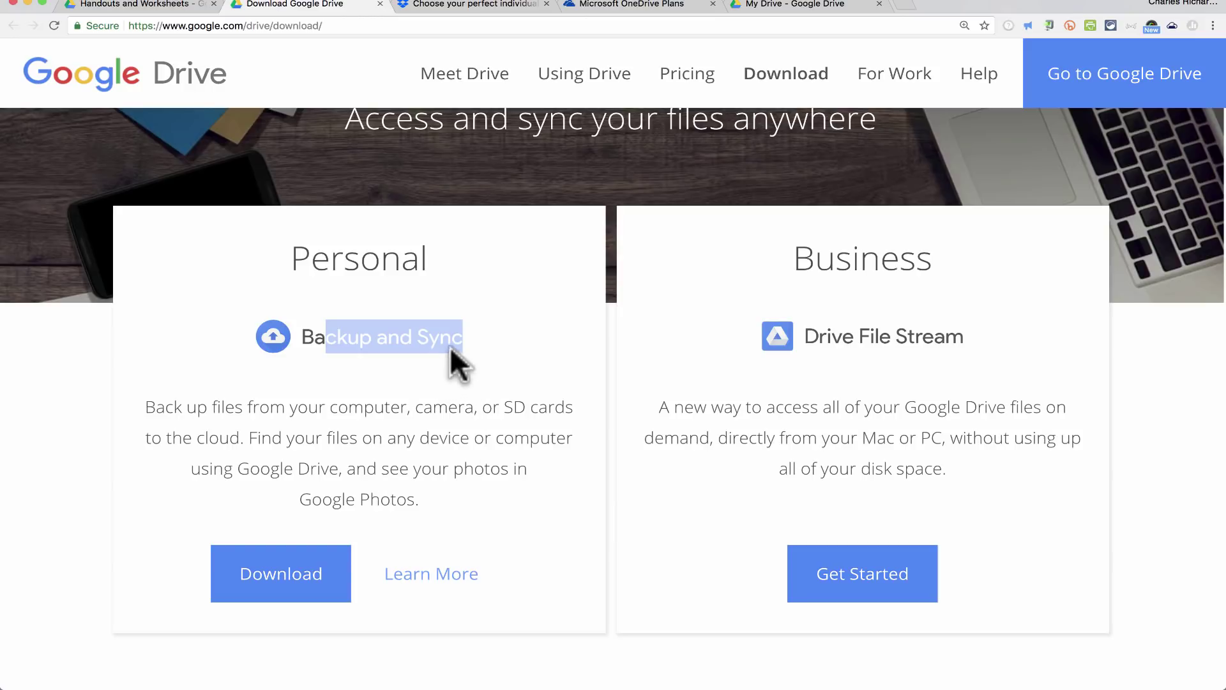
{"action": "left_click", "coordinate": [817, 329]}
{"action": "left_click_drag", "start_coordinate": [817, 329], "coordinate": [950, 330]}
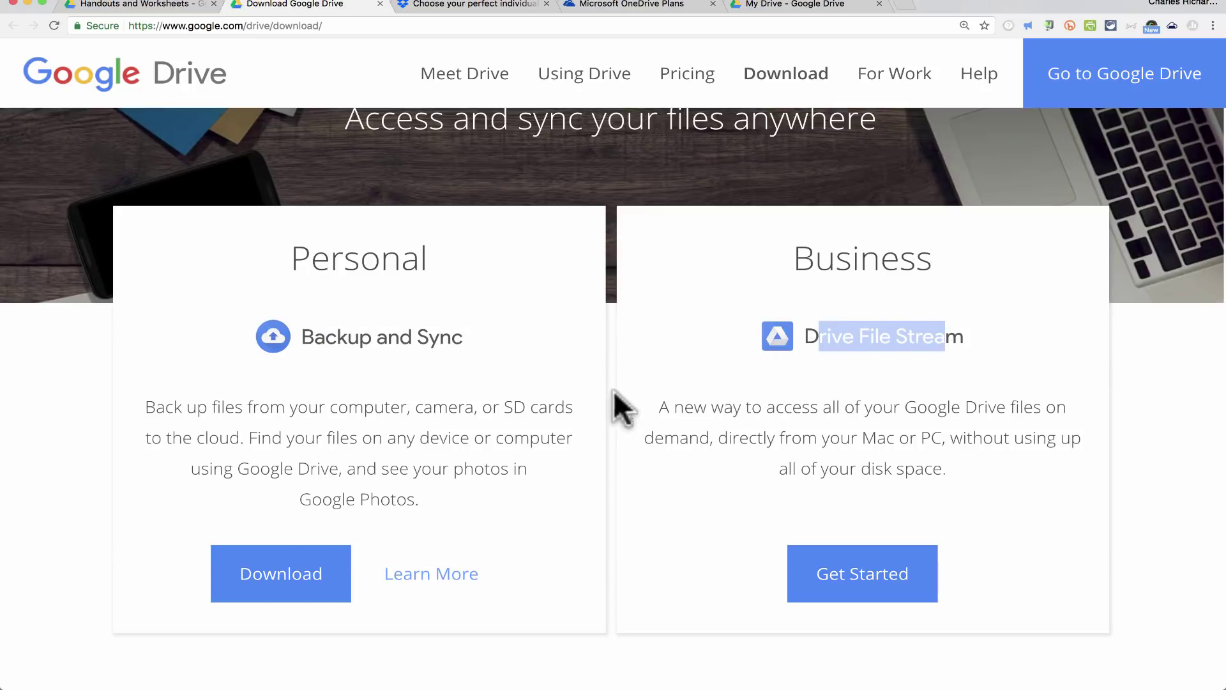
{"action": "left_click", "coordinate": [461, 417]}
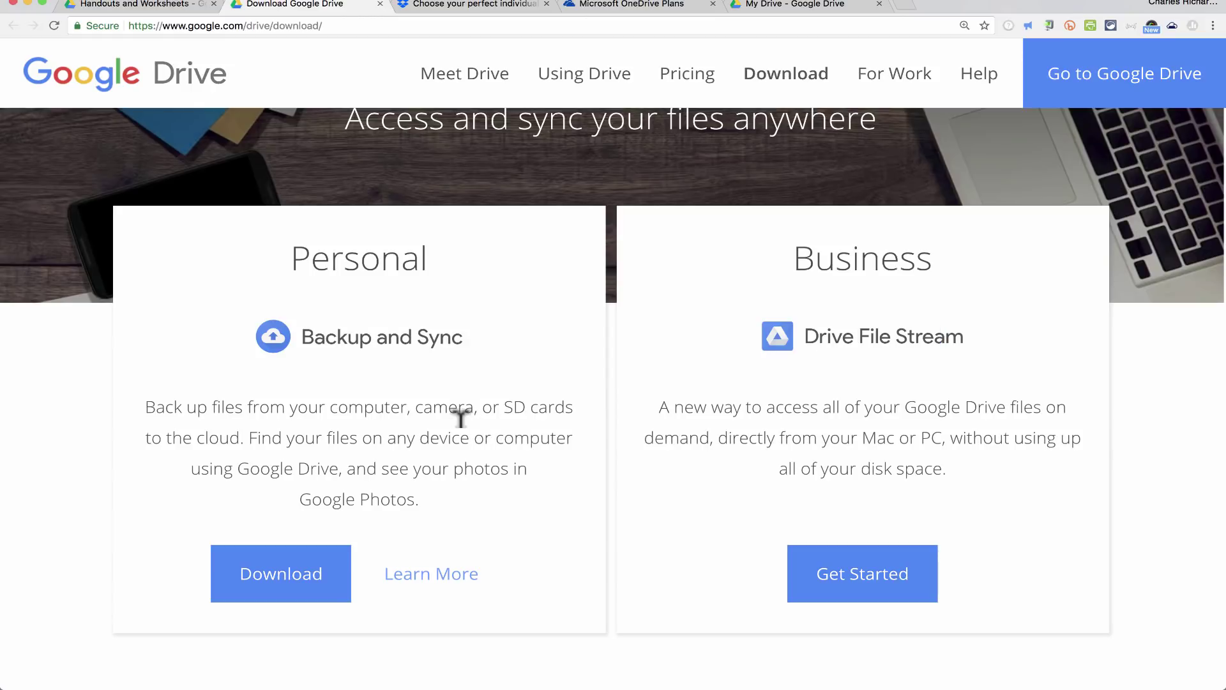
{"action": "left_click", "coordinate": [290, 568]}
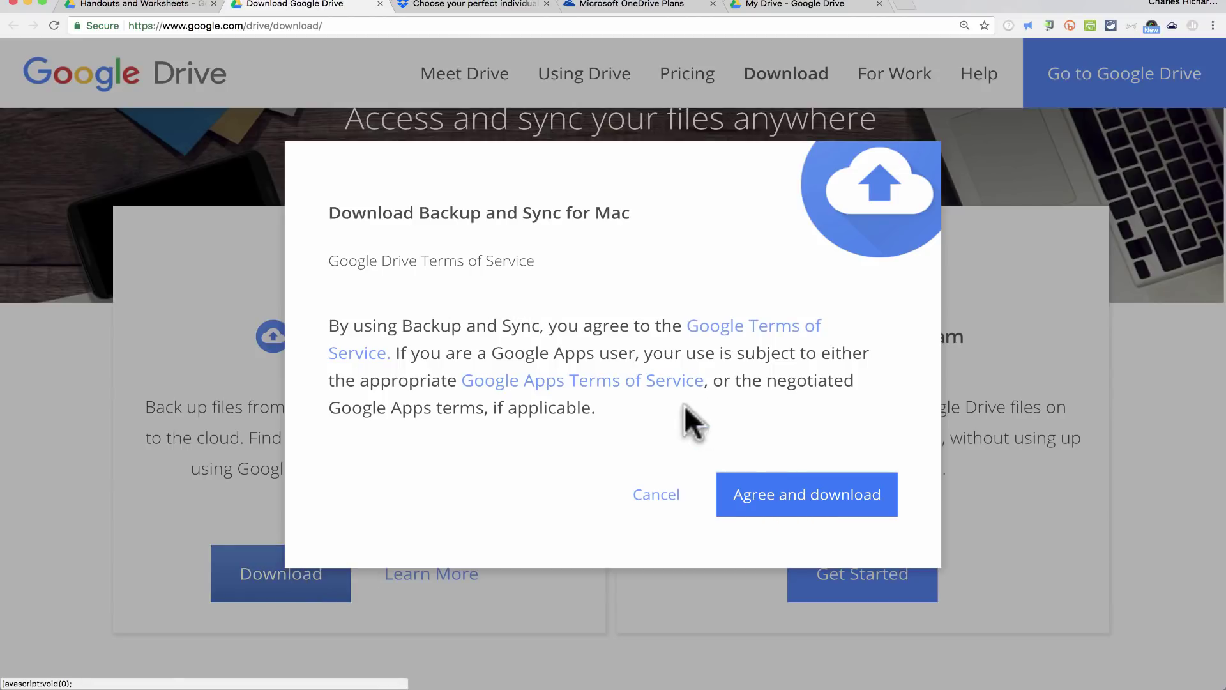
{"action": "left_click", "coordinate": [804, 506]}
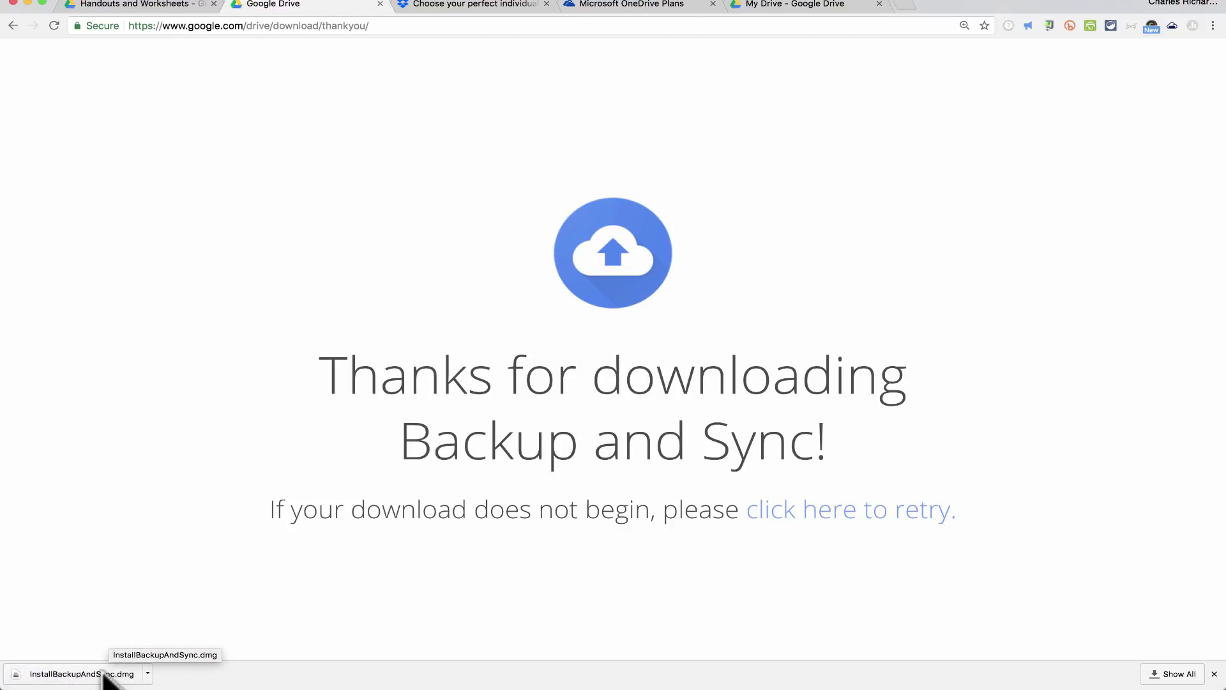
Open the downloaded InstallBackupAndSync.dmg and copy Backup and Sync from Google into the Applications folder.
{"action": "left_click", "coordinate": [104, 676]}
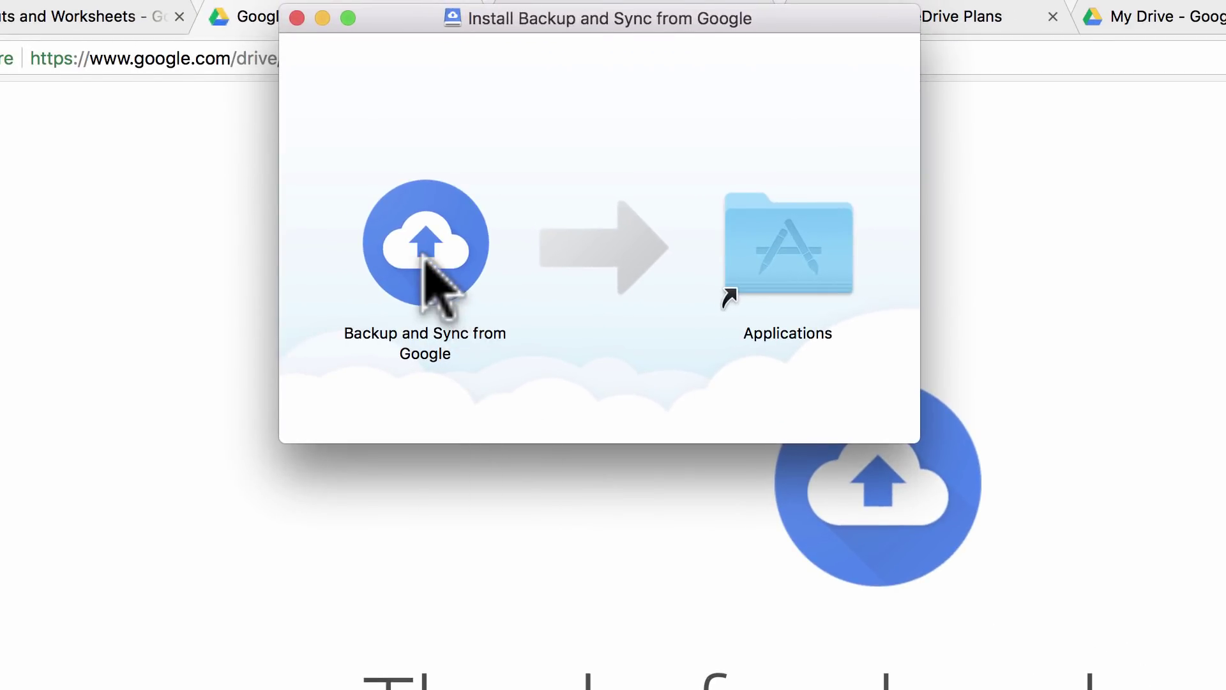
{"action": "left_click_drag", "start_coordinate": [423, 246], "coordinate": [787, 245]}
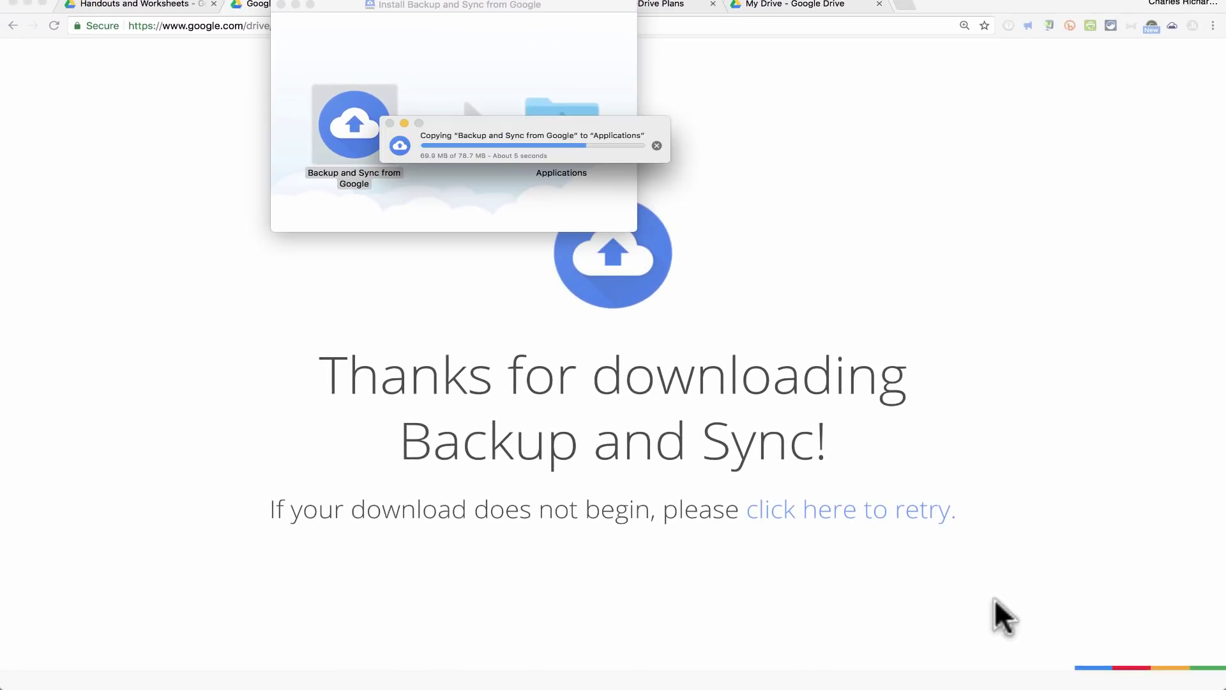
{"action": "mouse_move", "coordinate": [1041, 680]}
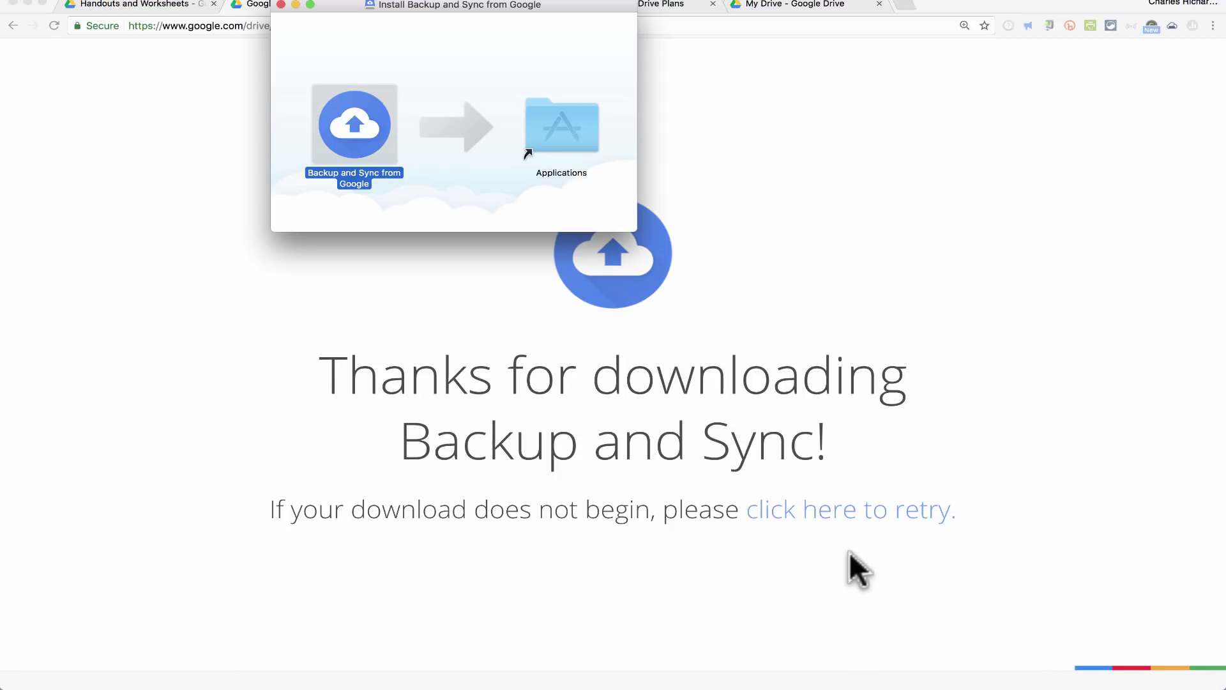
{"action": "scroll", "coordinate": [869, 568], "scroll_direction": "down", "scroll_amount": 1}
{"action": "scroll", "coordinate": [1034, 639], "scroll_direction": "down", "scroll_amount": 1}
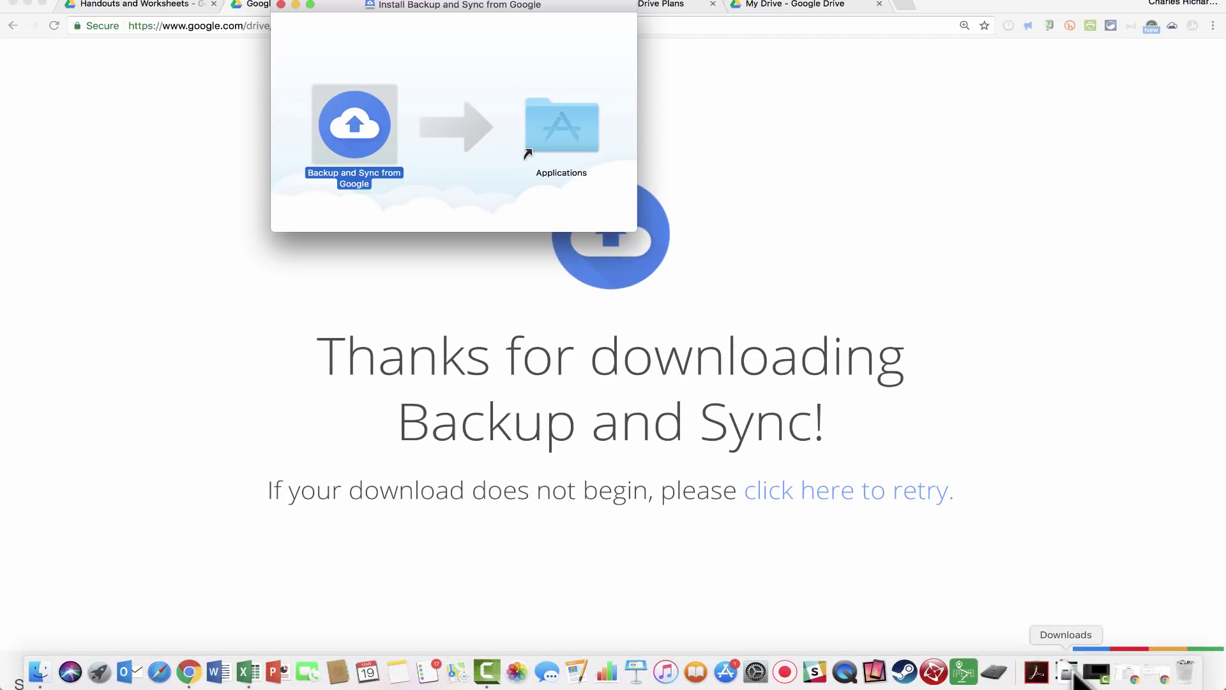
Launch Backup and Sync from Google from Applications, allow it to open, and proceed to its My MacBook Pro setup page.
{"action": "left_click", "coordinate": [1035, 673]}
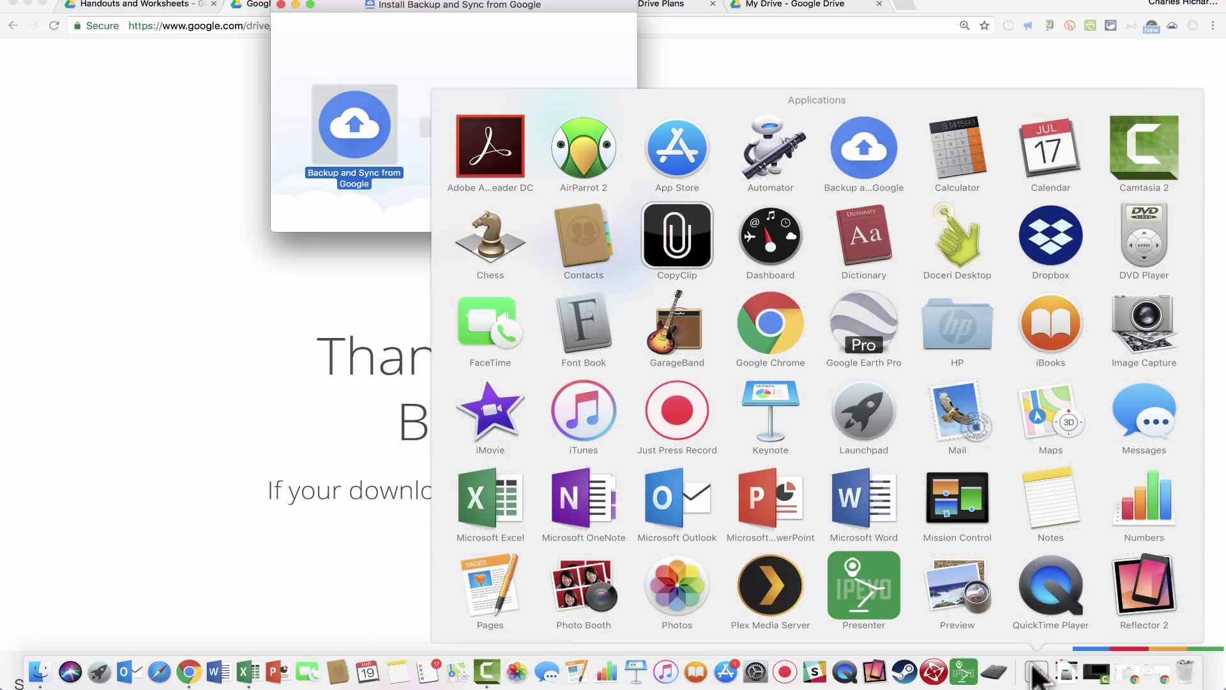
{"action": "left_click", "coordinate": [862, 139]}
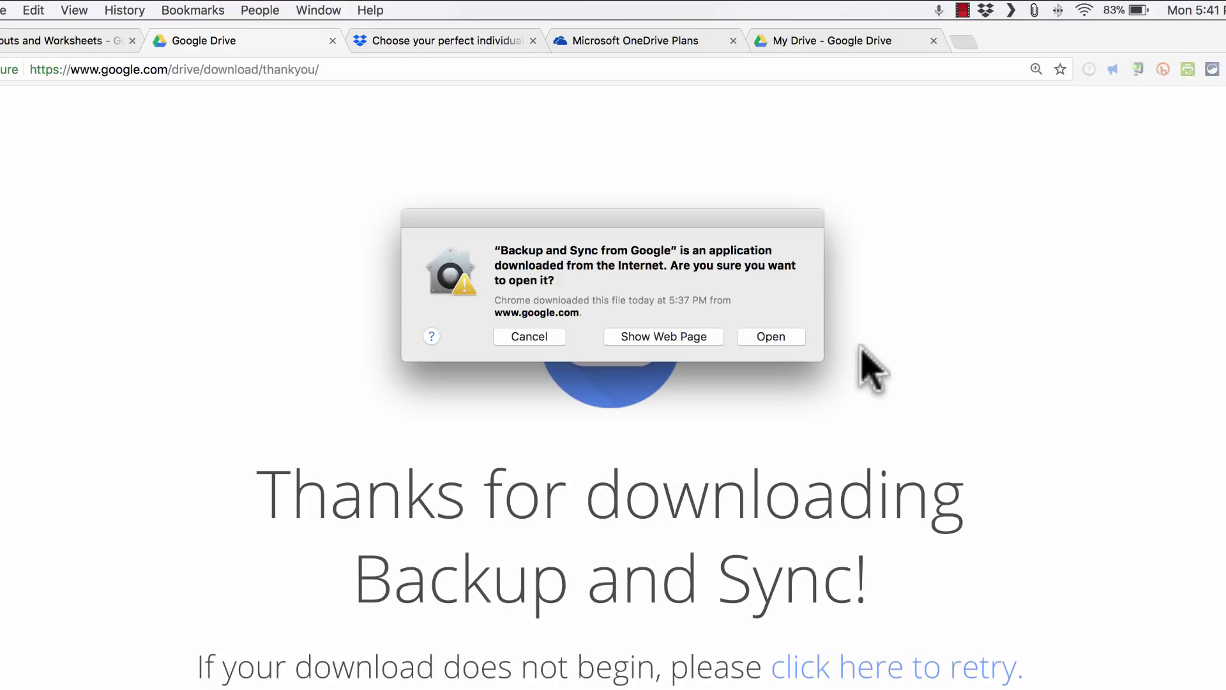
{"action": "left_click", "coordinate": [783, 337]}
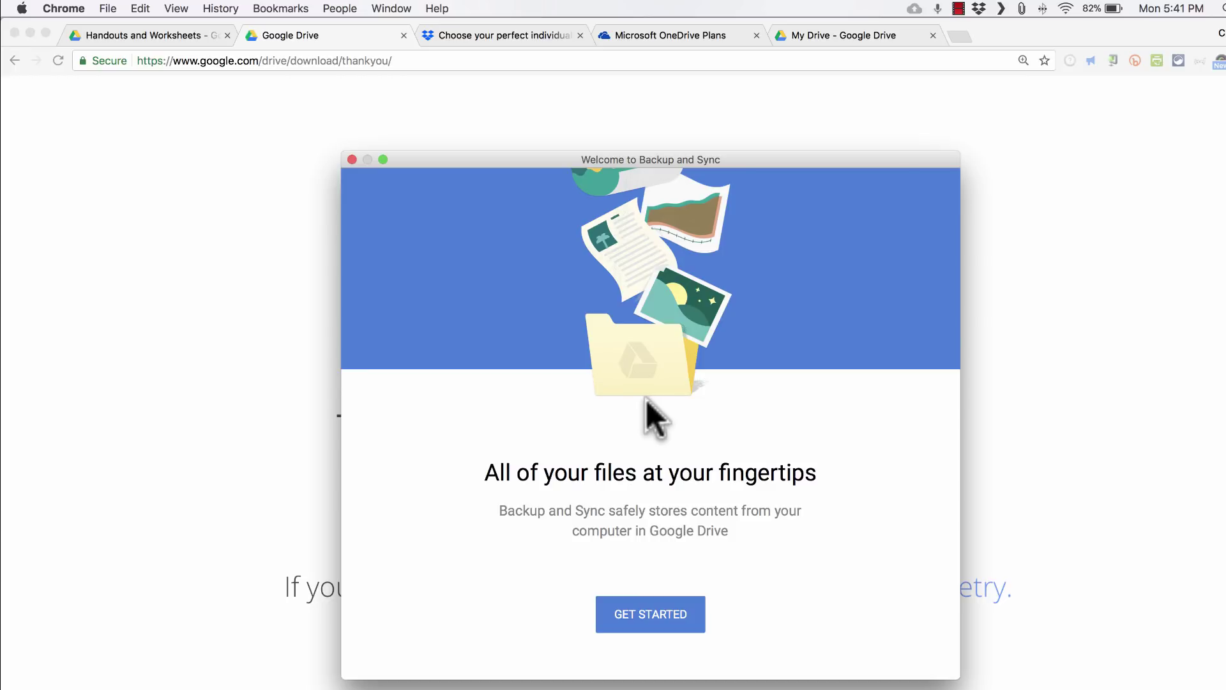
{"action": "left_click", "coordinate": [673, 623]}
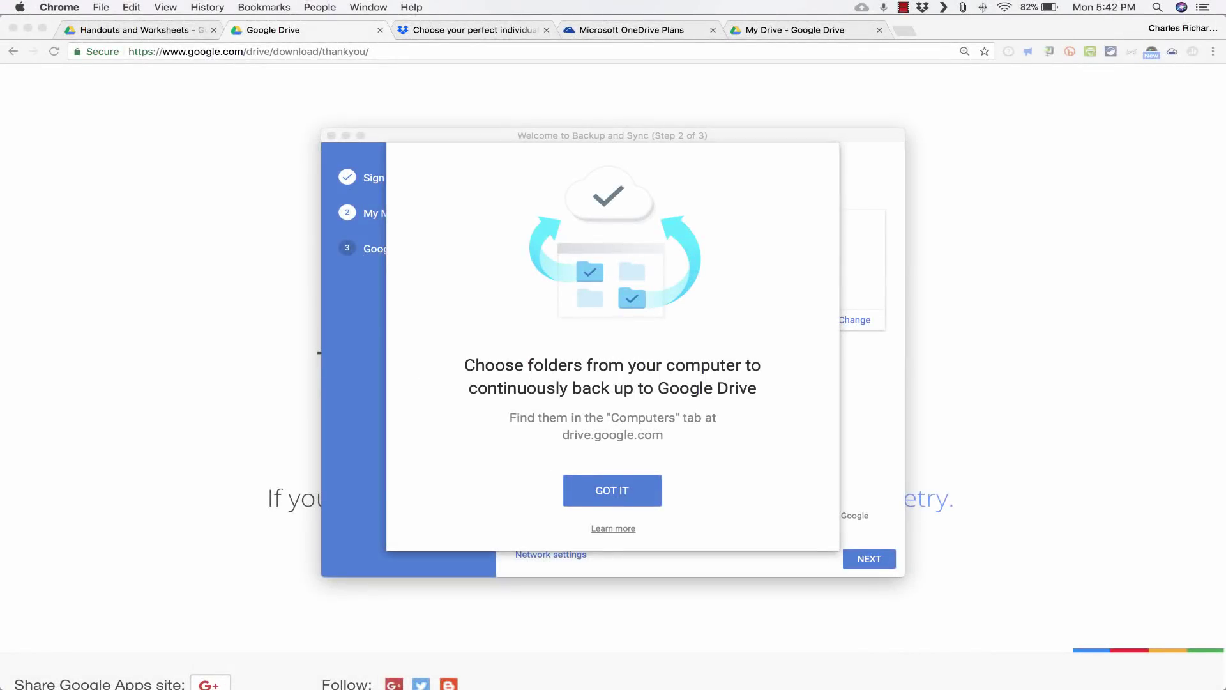
{"action": "left_click", "coordinate": [642, 495]}
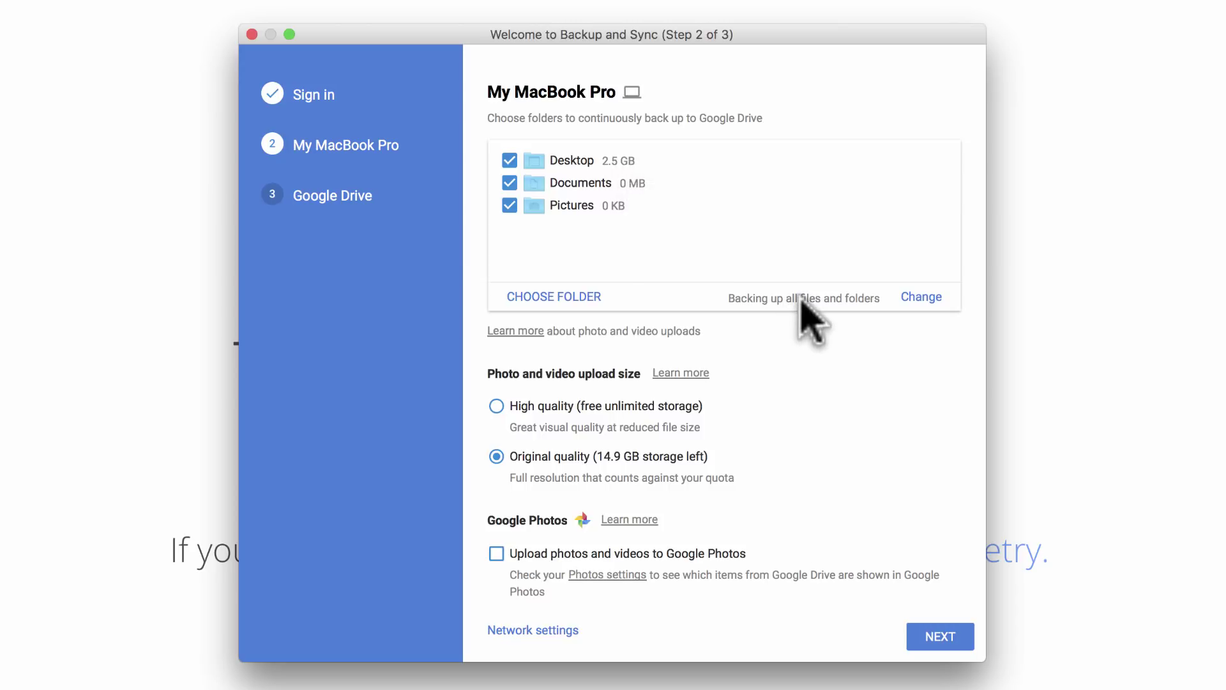
Review the backup file type choices, their advanced extension settings, and the chooser for adding other folders, without changing anything.
{"action": "left_click", "coordinate": [915, 296]}
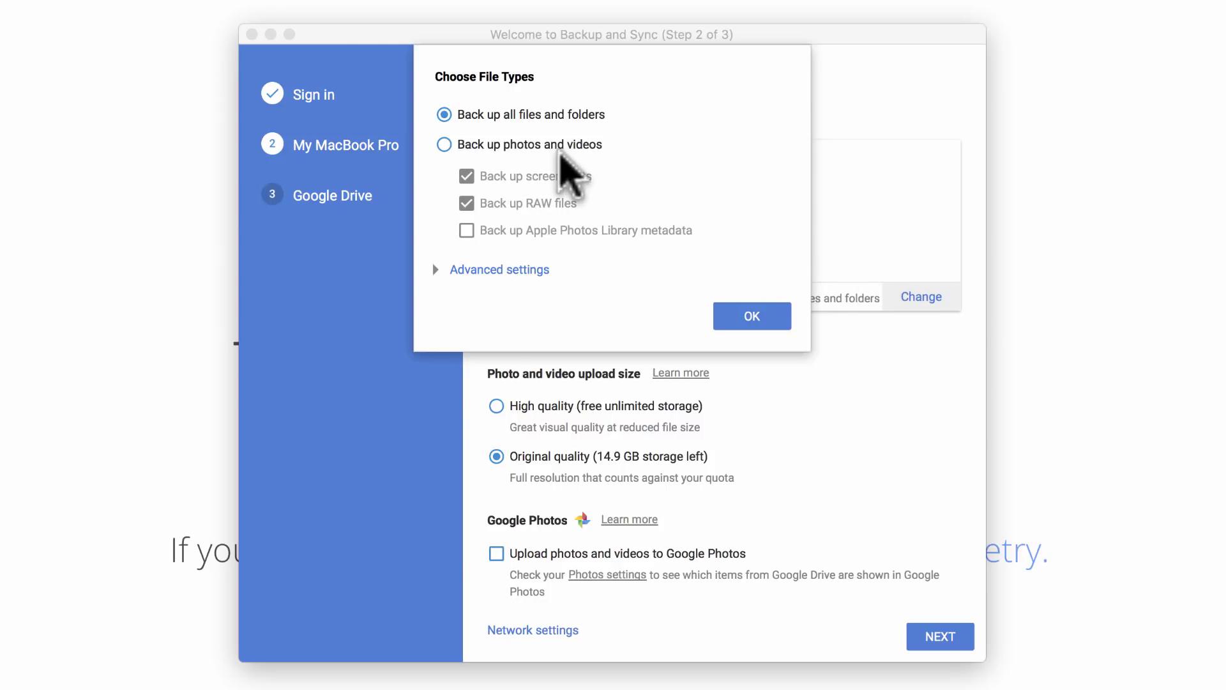
{"action": "left_click", "coordinate": [467, 271]}
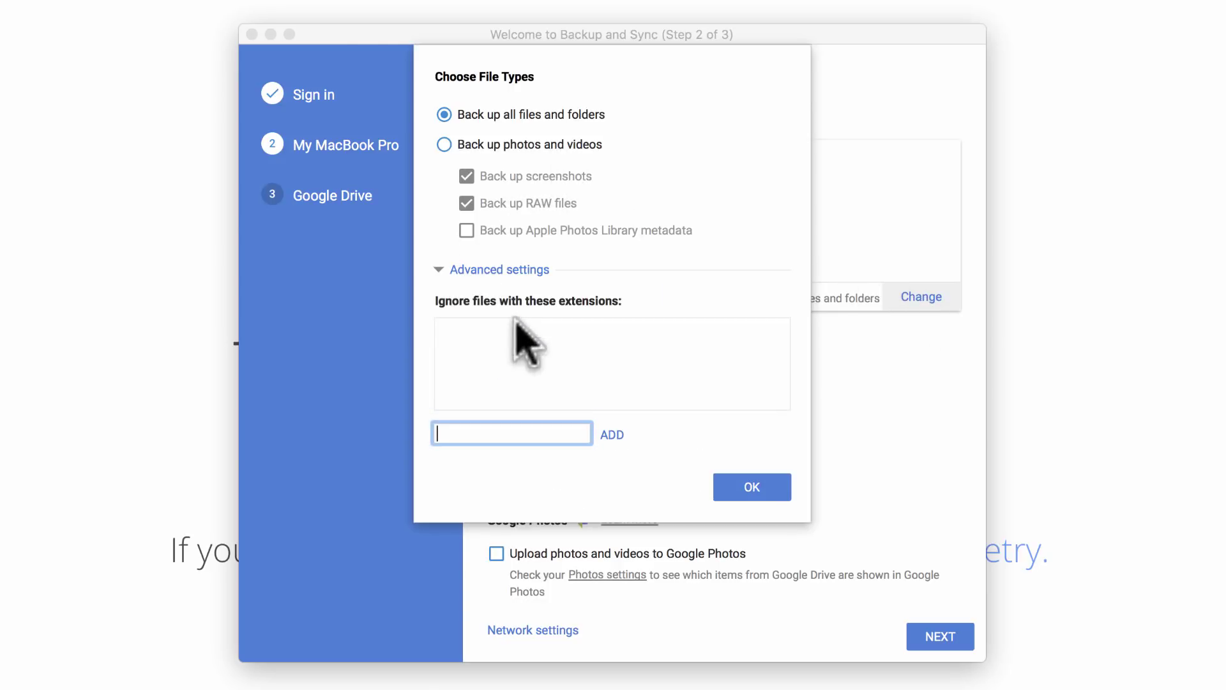
{"action": "left_click", "coordinate": [751, 488]}
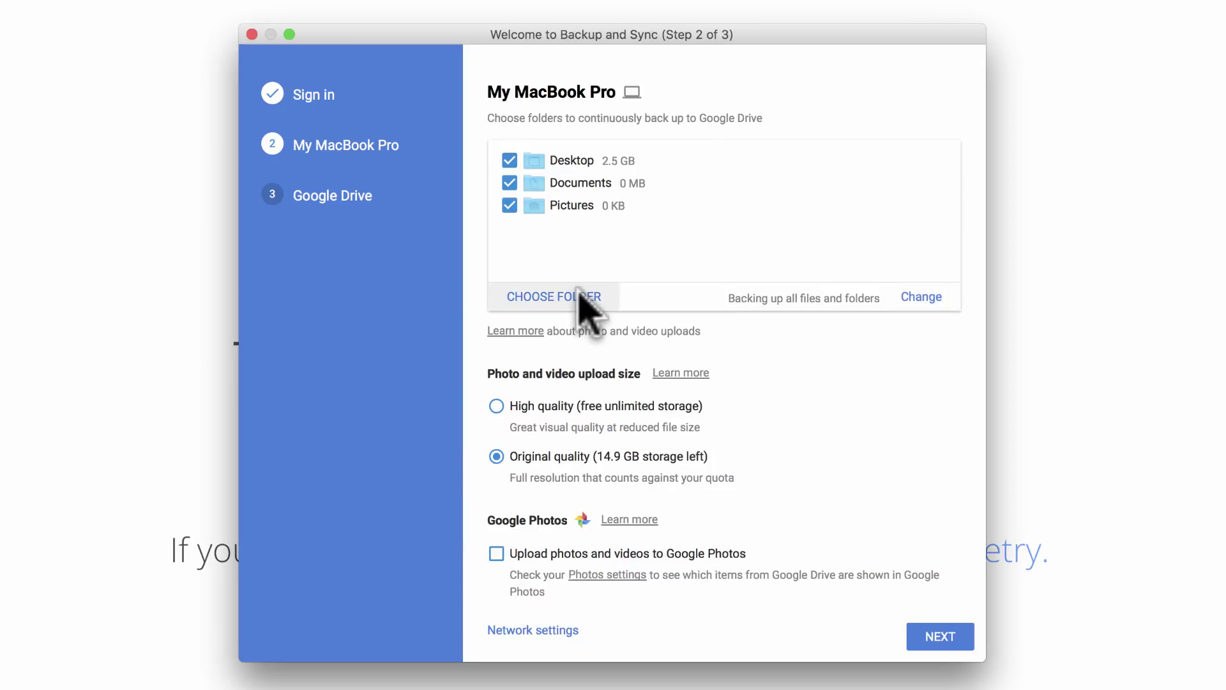
{"action": "left_click", "coordinate": [578, 290]}
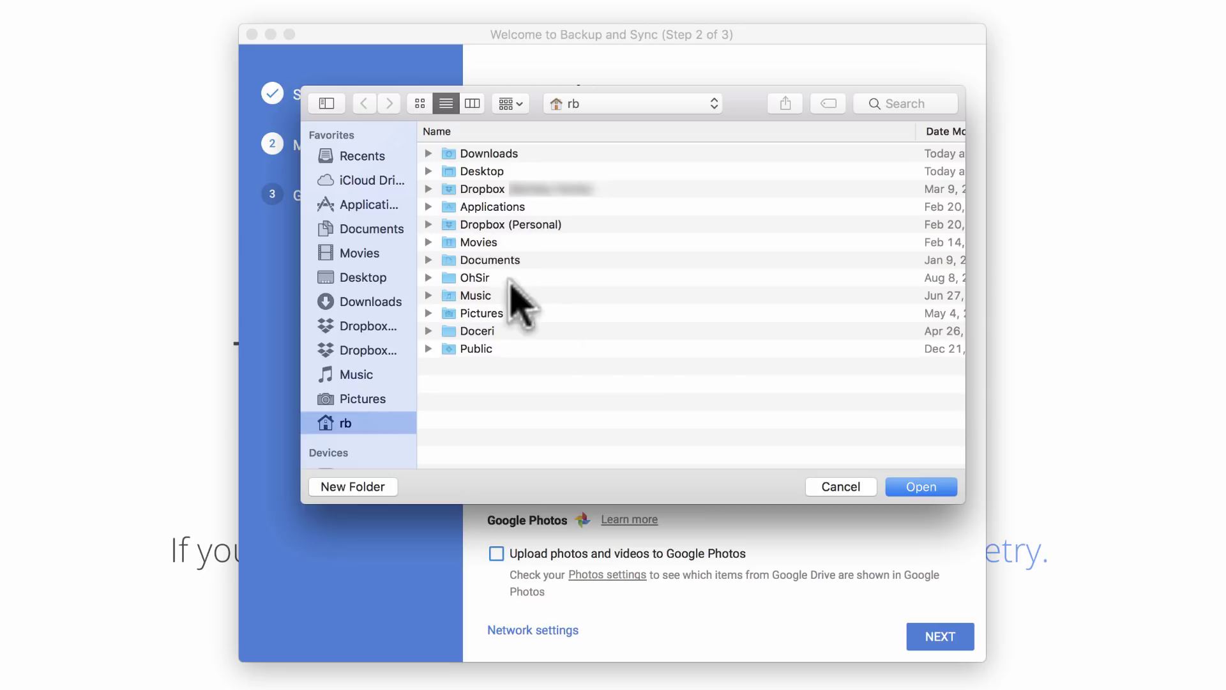
{"action": "left_click", "coordinate": [853, 490]}
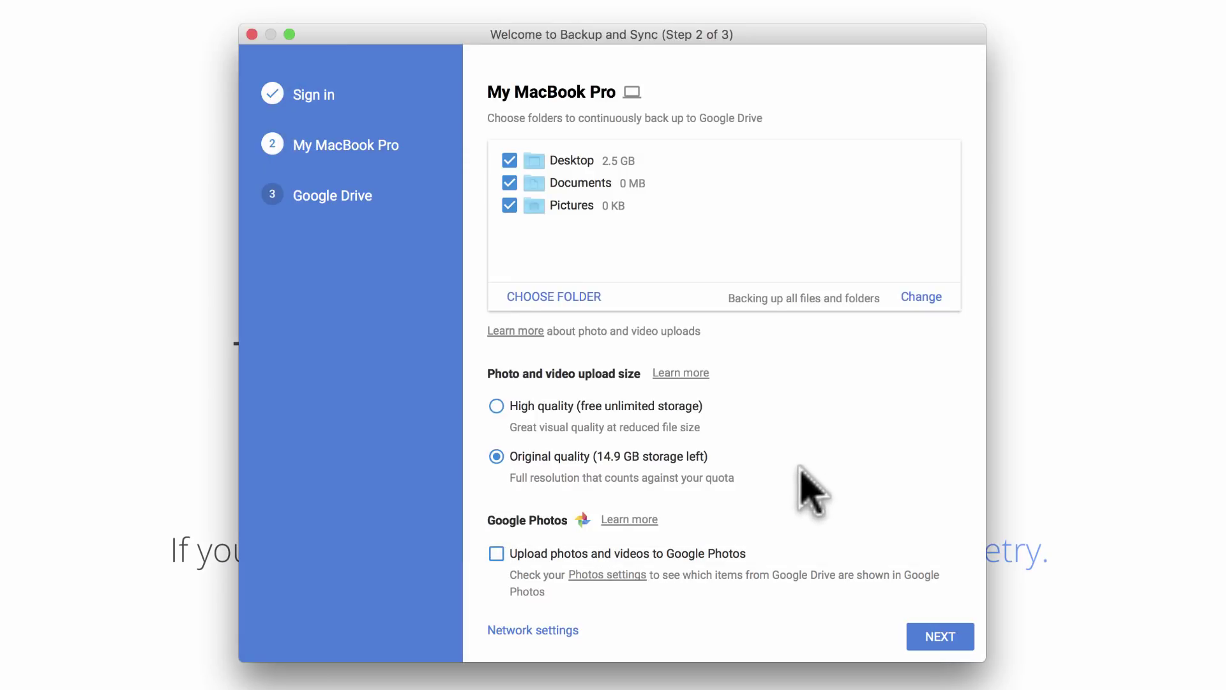
Exclude Desktop and Pictures from the continuous backup, keeping only the Documents folder selected.
{"action": "left_click", "coordinate": [510, 160]}
{"action": "left_click", "coordinate": [510, 183]}
{"action": "left_click", "coordinate": [509, 183]}
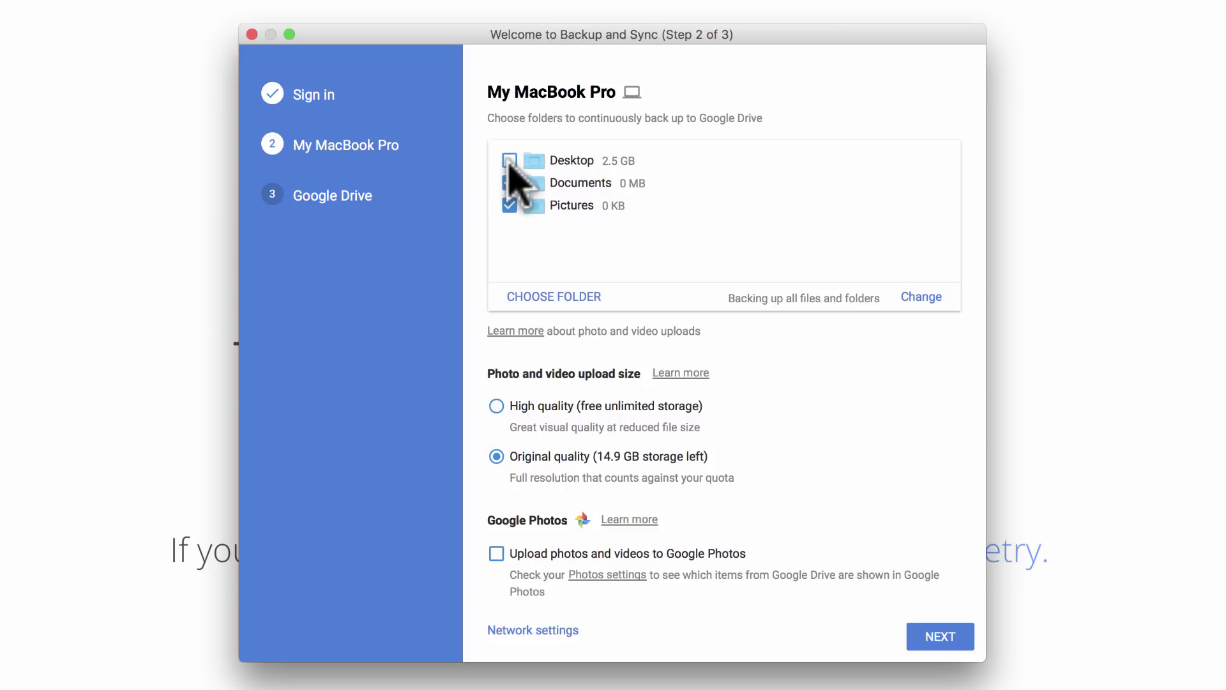
{"action": "left_click", "coordinate": [510, 160]}
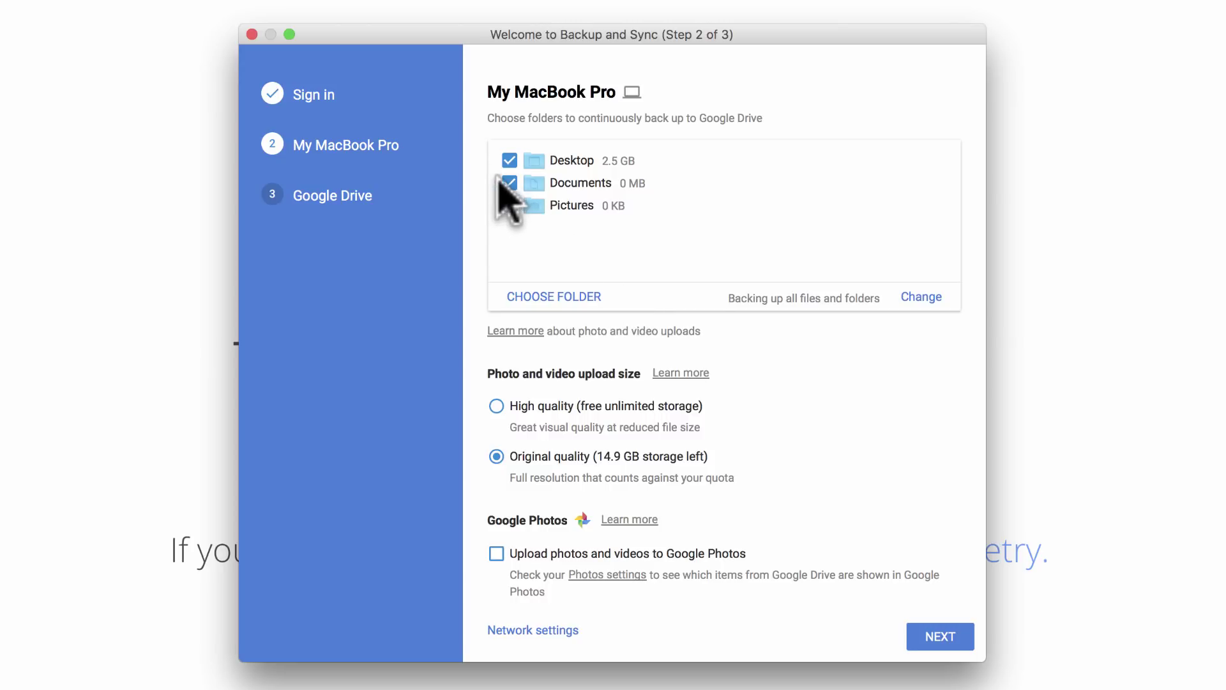
{"action": "left_click", "coordinate": [509, 160]}
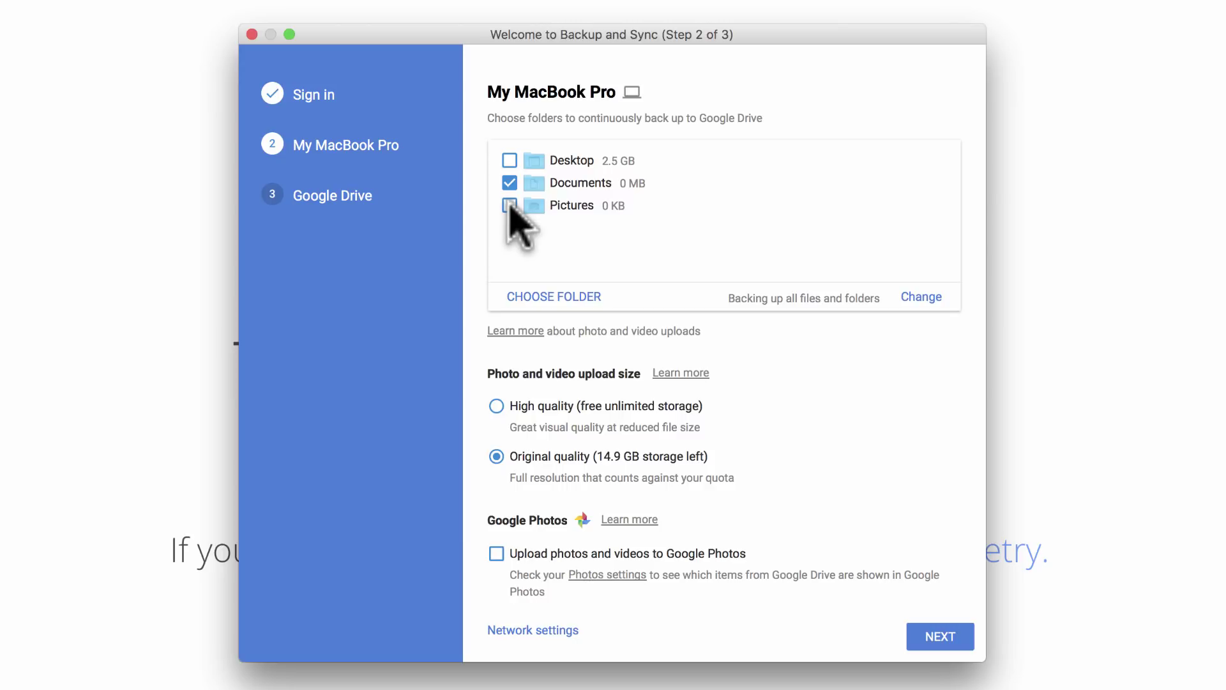
{"action": "left_click", "coordinate": [509, 205]}
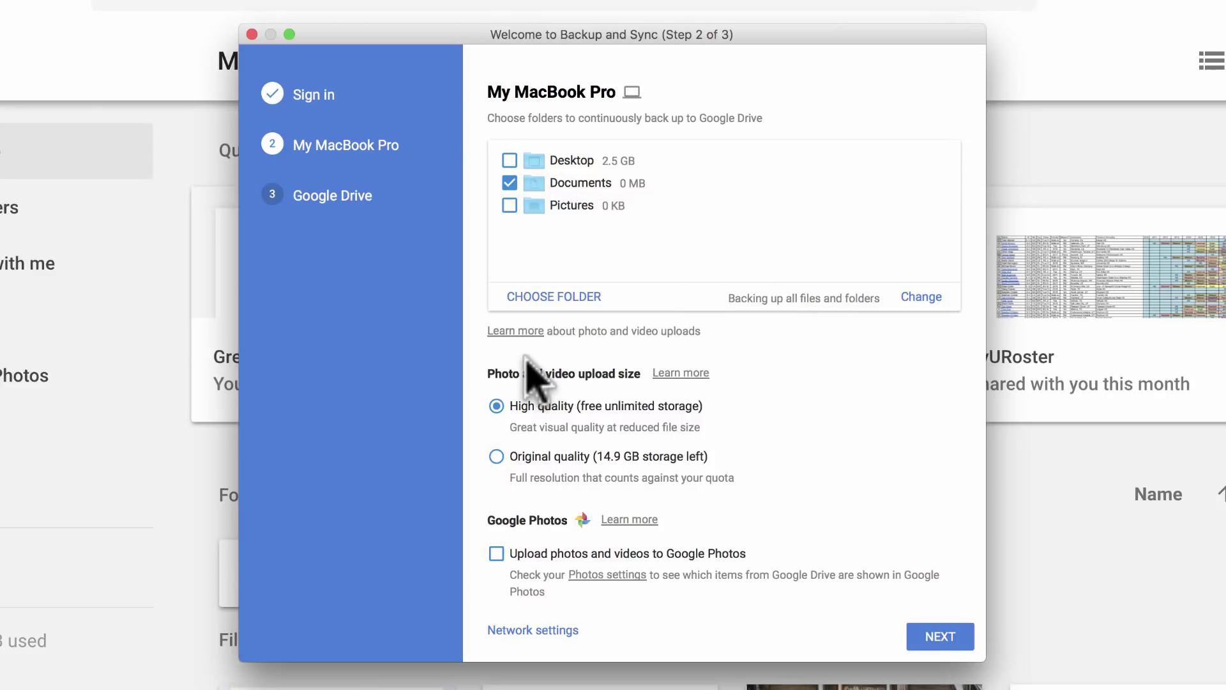
Set the photo and video upload size to High quality, and try uploading to Google Photos before turning that option off again.
{"action": "left_click", "coordinate": [546, 405]}
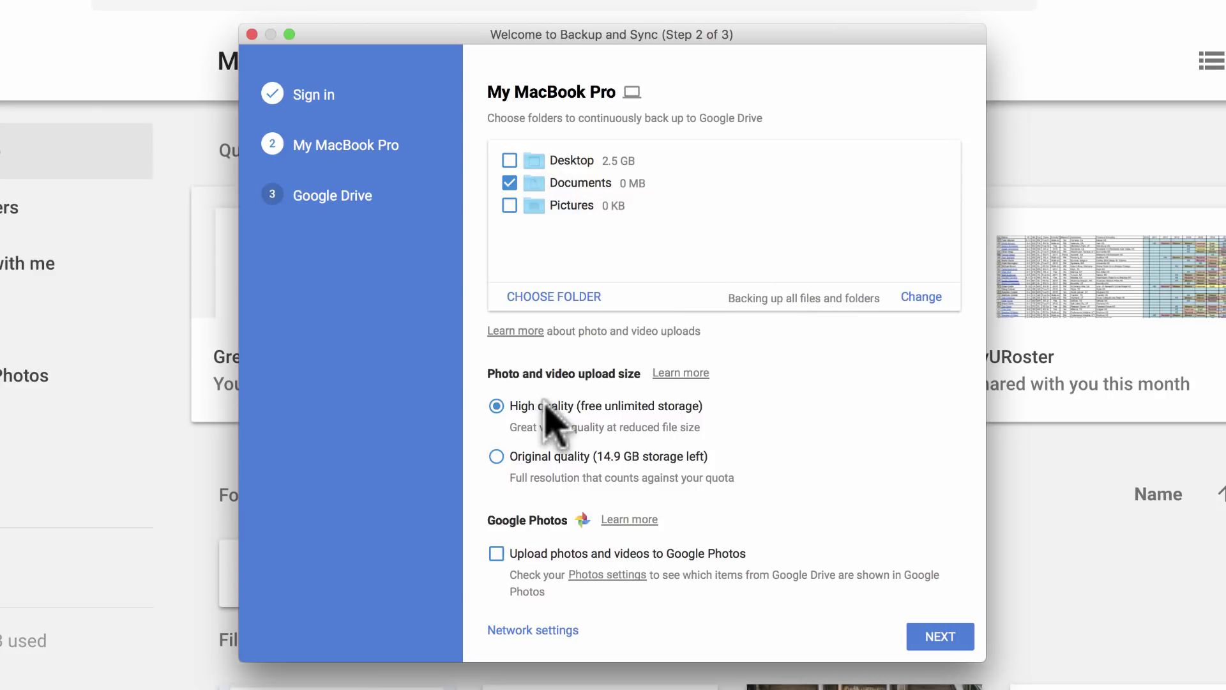
{"action": "left_click", "coordinate": [497, 454]}
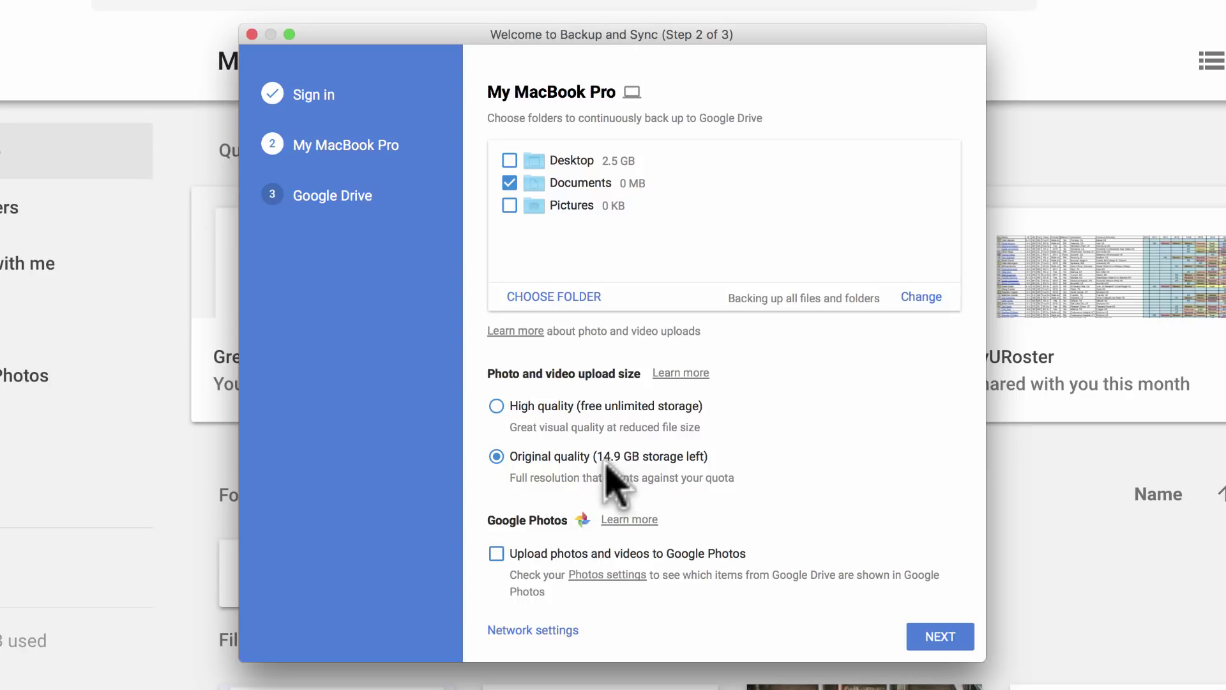
{"action": "left_click", "coordinate": [502, 406]}
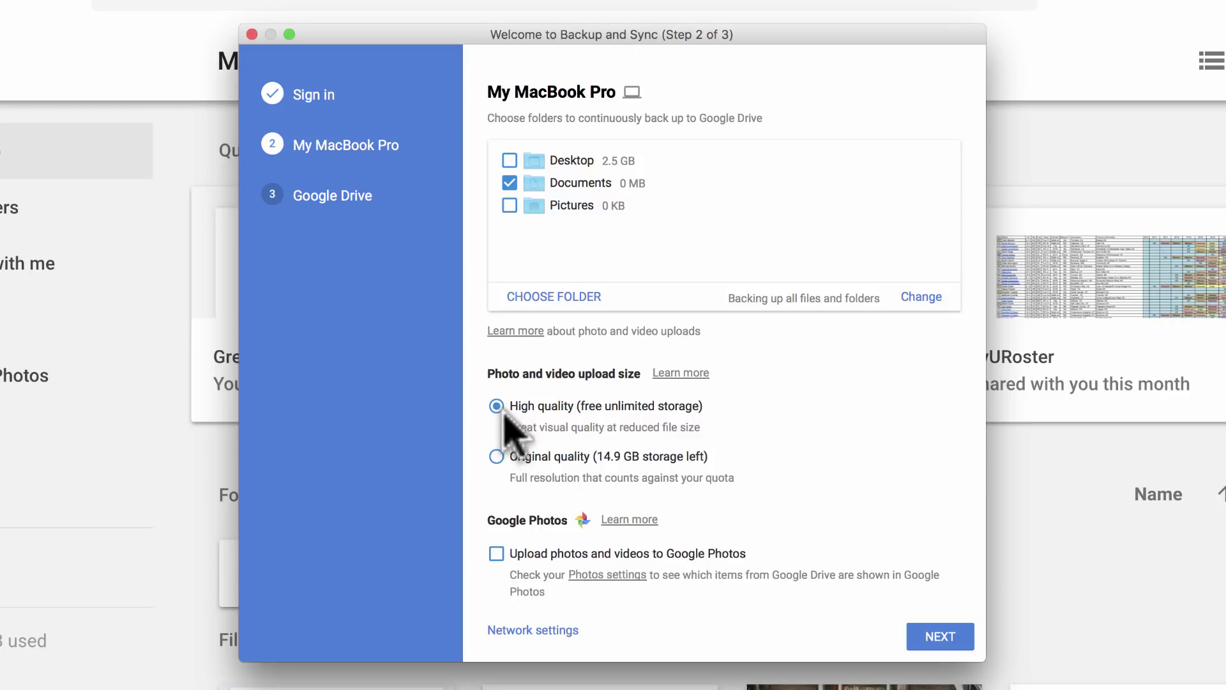
{"action": "left_click", "coordinate": [496, 553]}
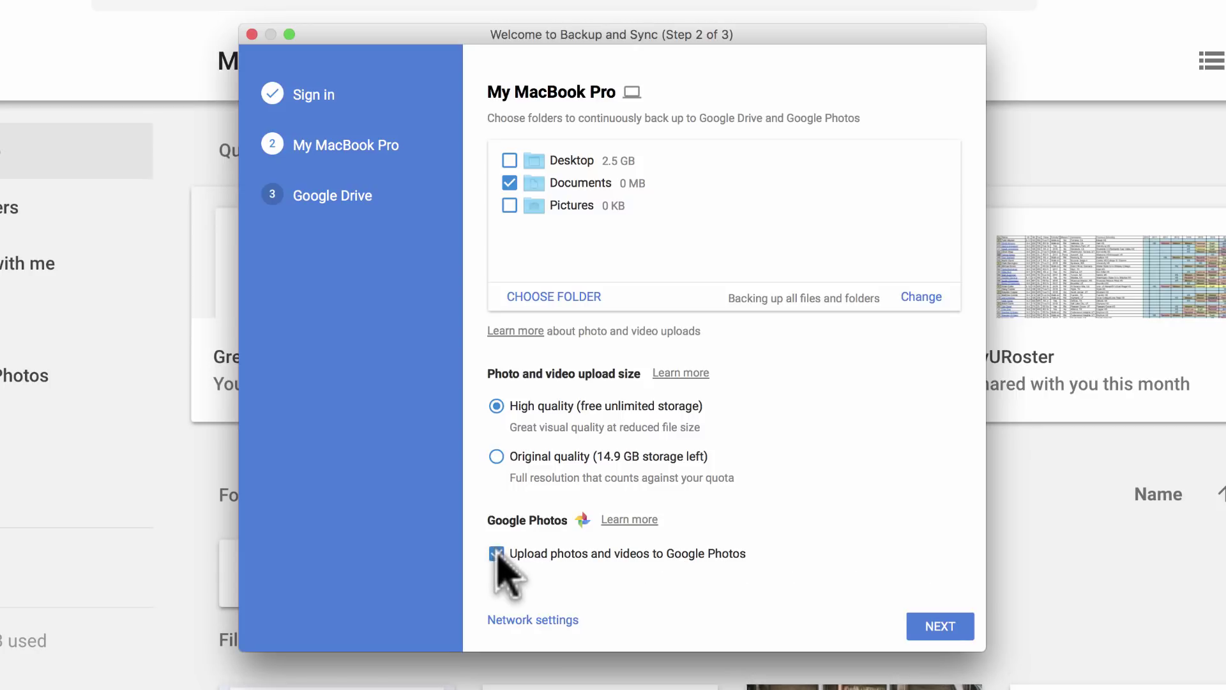
{"action": "left_click", "coordinate": [497, 553]}
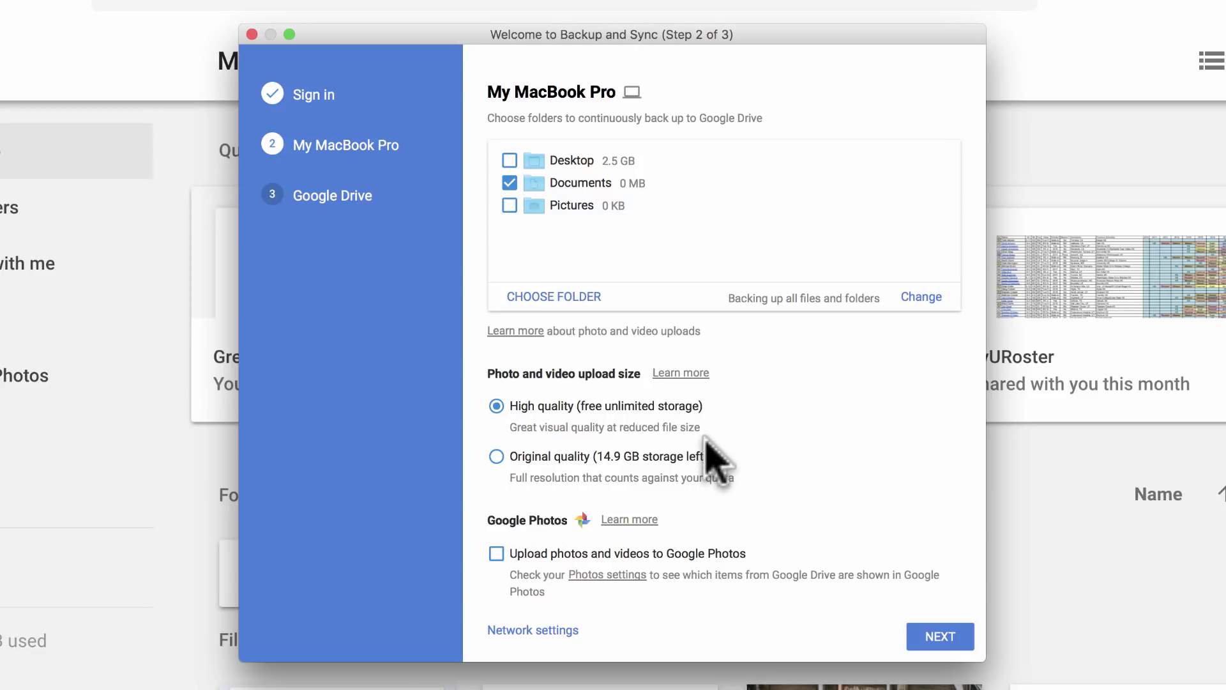
Continue to the Google Drive setup page and choose to sync only specific My Drive folders to this computer.
{"action": "left_click", "coordinate": [956, 636]}
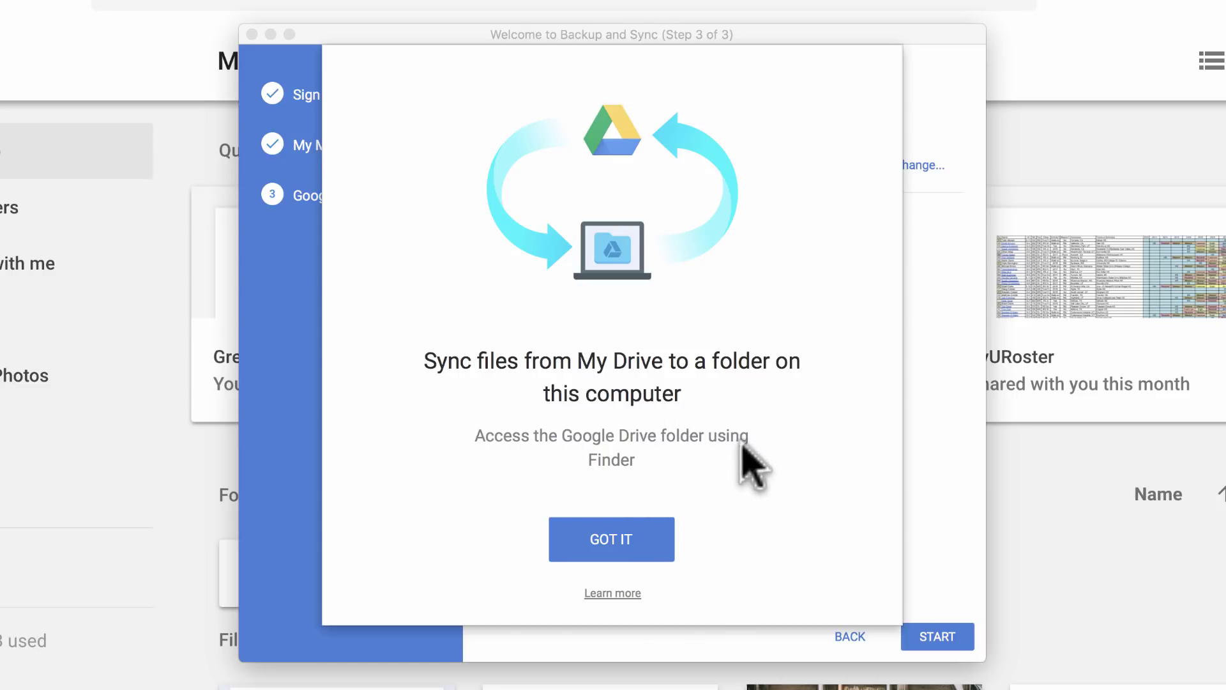
{"action": "left_click", "coordinate": [625, 545]}
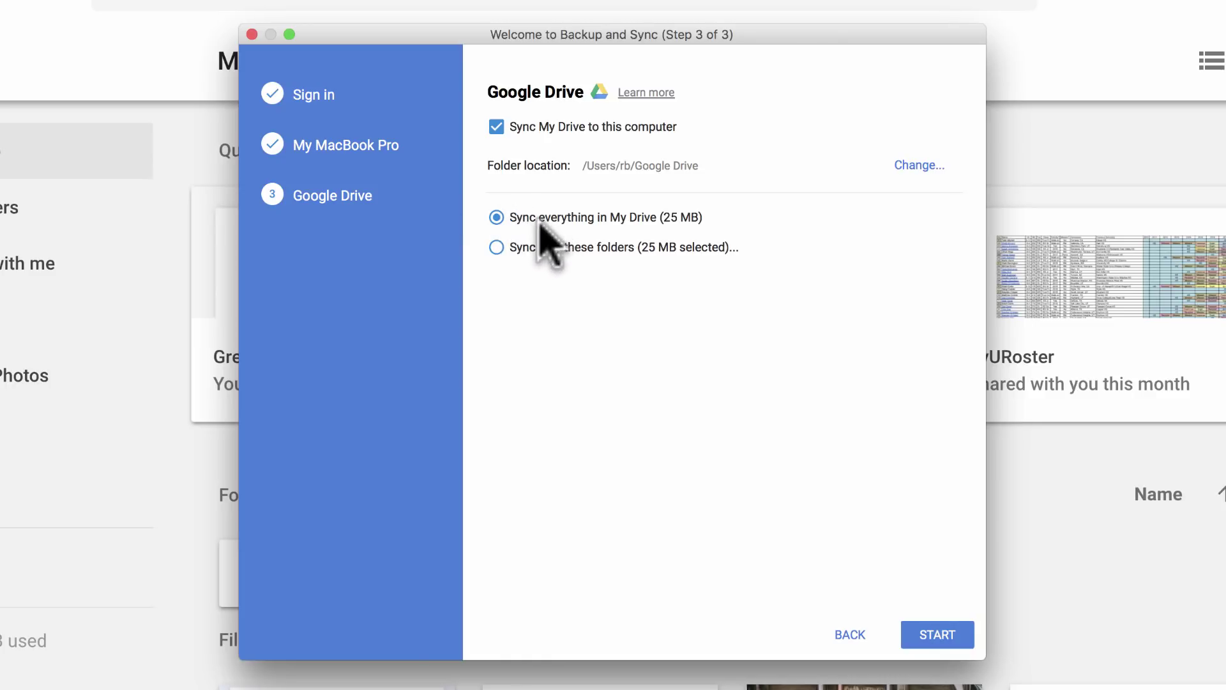
{"action": "left_click", "coordinate": [496, 248]}
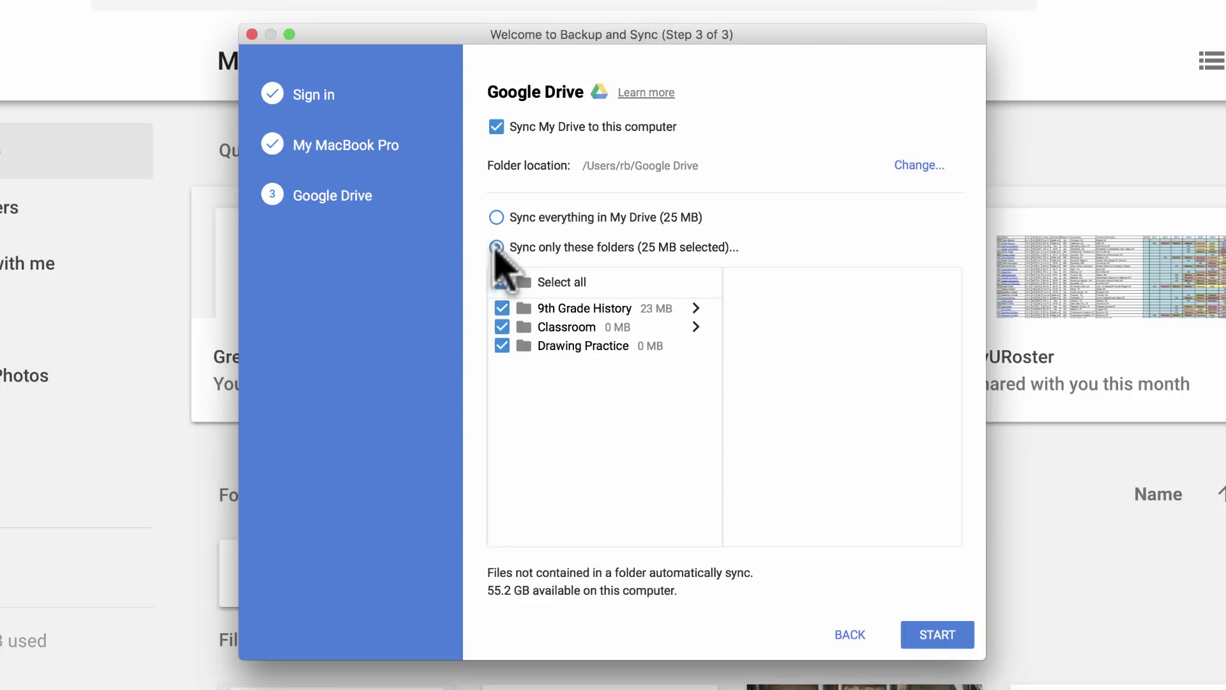
Try excluding the Classroom folder, reselect all three My Drive folders for syncing, and start the sync.
{"action": "left_click", "coordinate": [504, 327]}
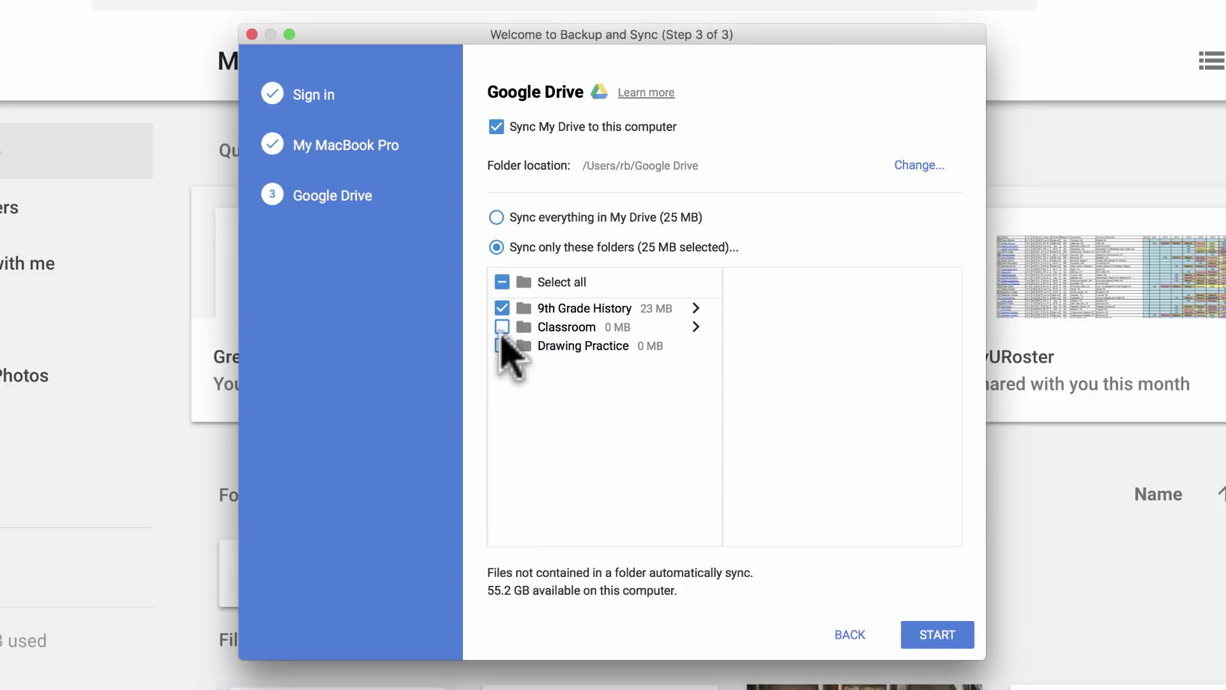
{"action": "left_click", "coordinate": [502, 327]}
{"action": "left_click", "coordinate": [503, 346]}
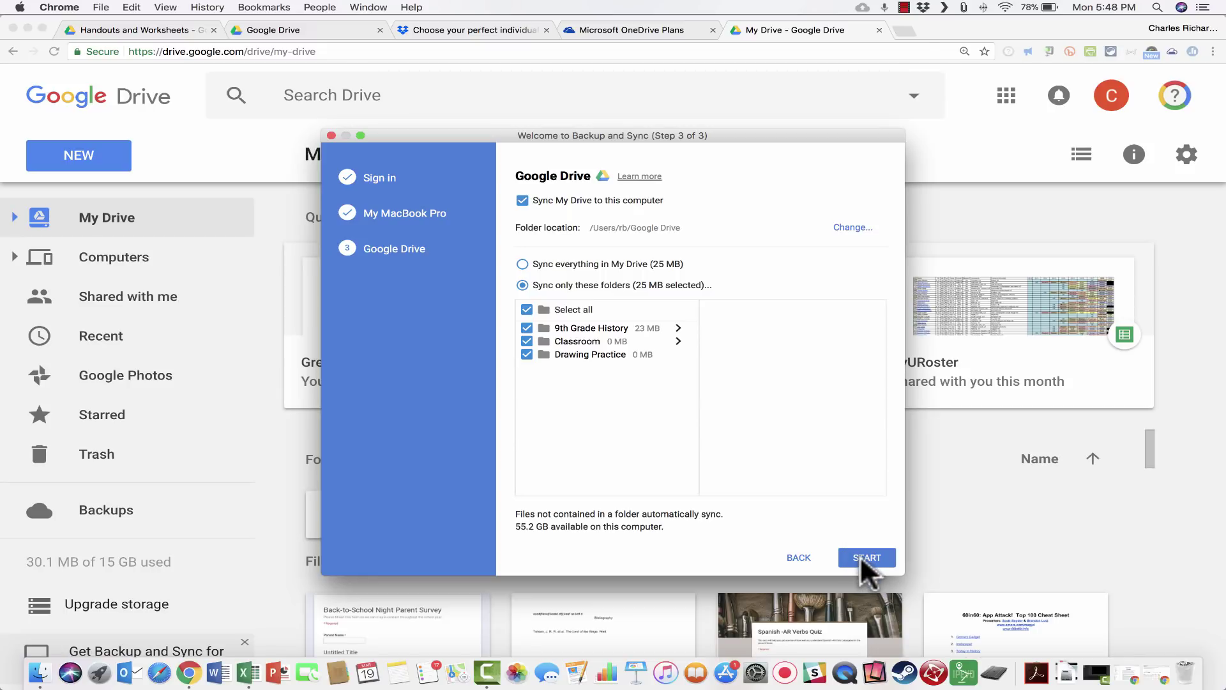
{"action": "left_click", "coordinate": [862, 557]}
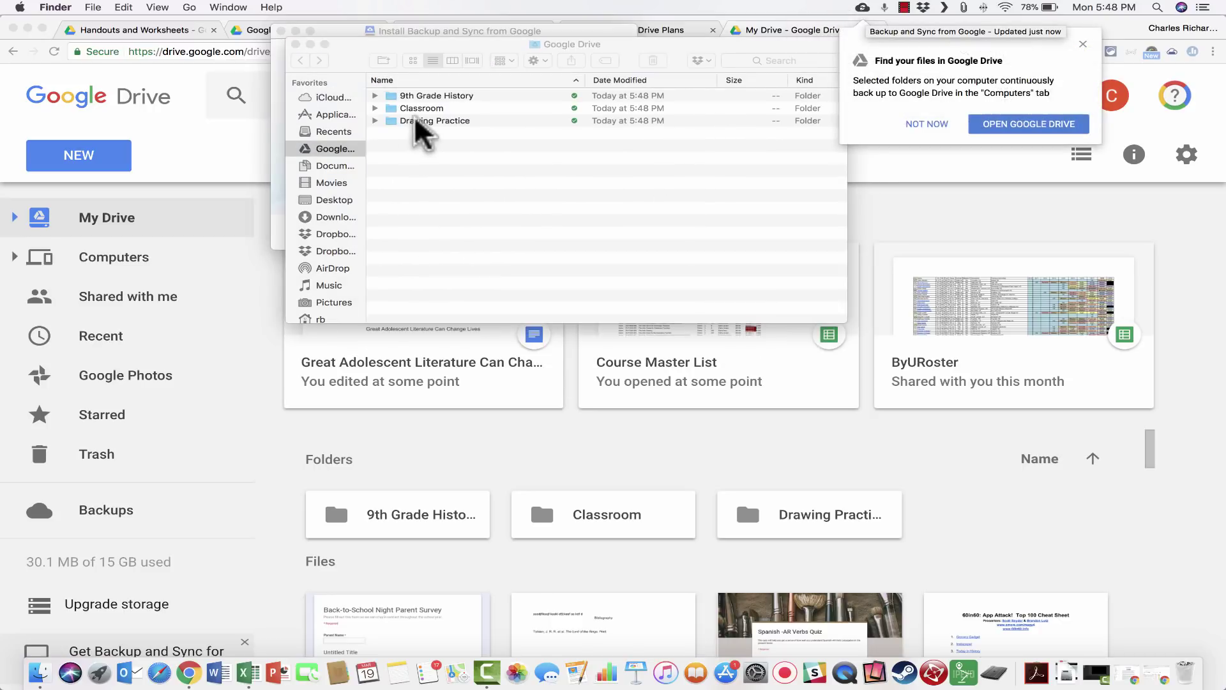
Look inside 9th Grade History and its Handouts and Worksheets subfolder in the local Google Drive folder, and close the Finder window.
{"action": "left_click", "coordinate": [375, 96]}
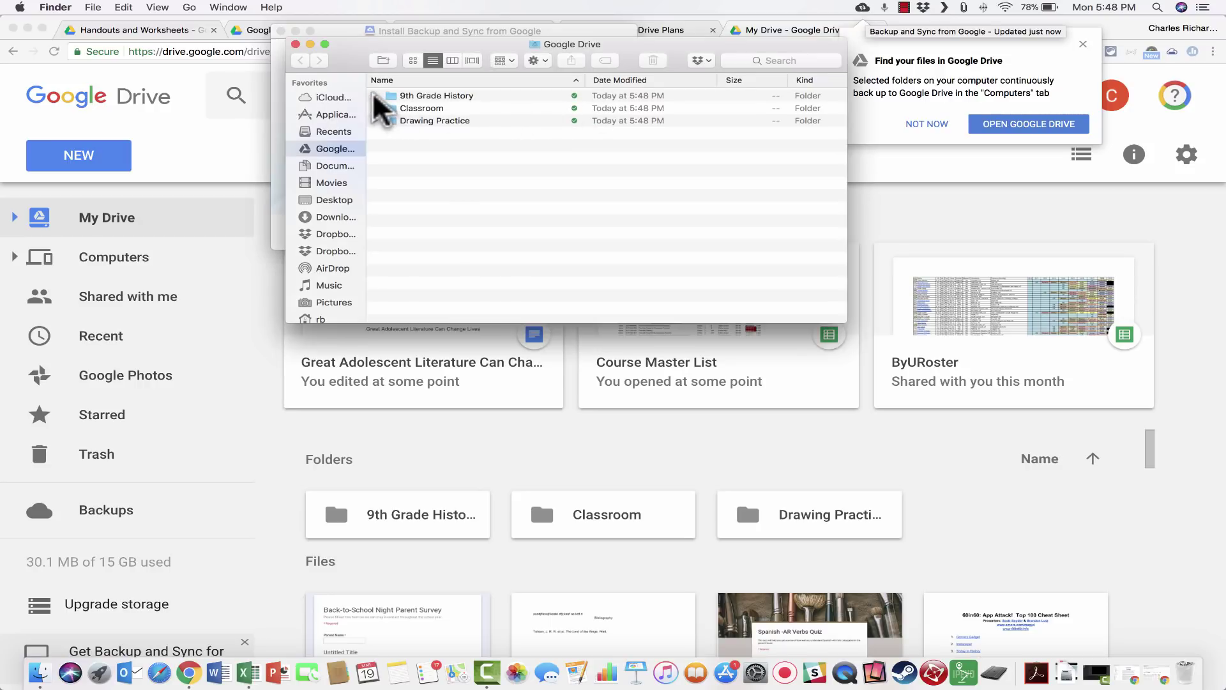
{"action": "left_click", "coordinate": [390, 108]}
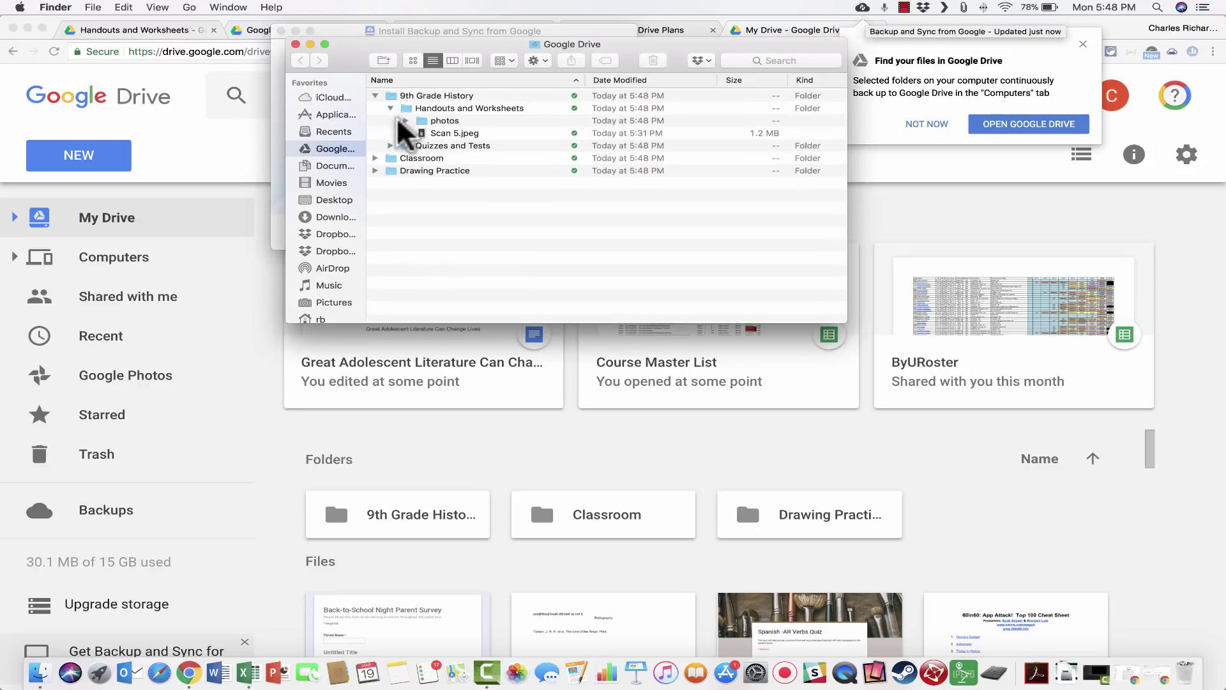
{"action": "left_click", "coordinate": [390, 108]}
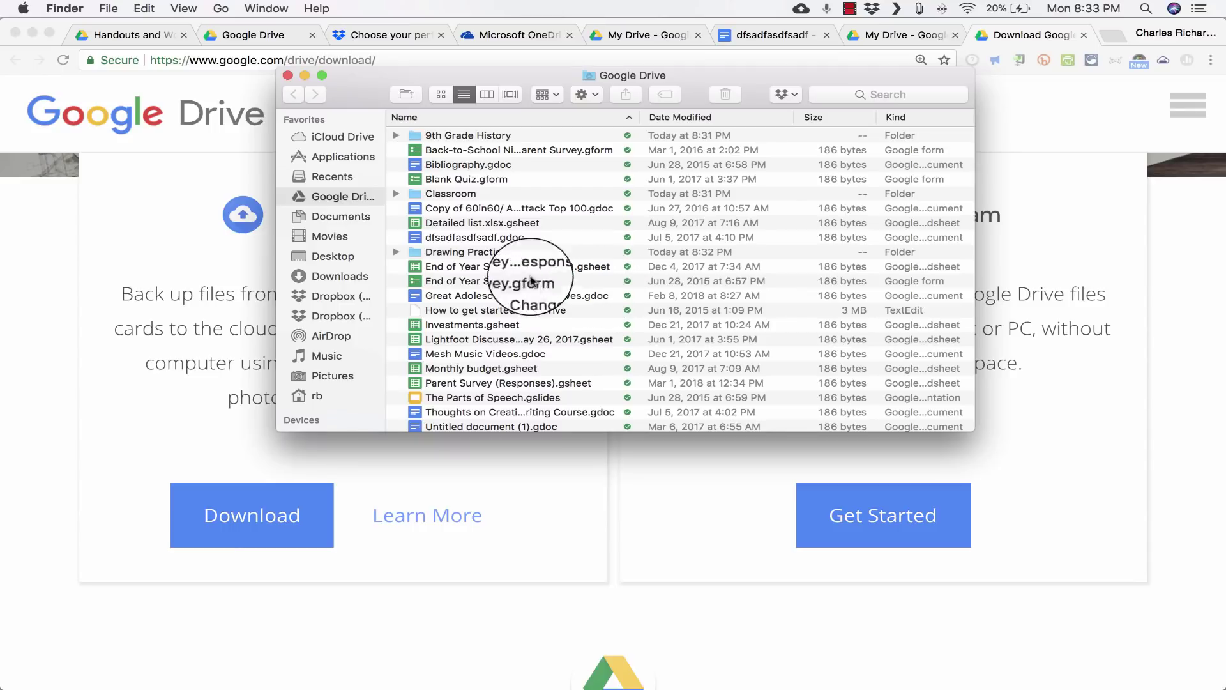
{"action": "left_click", "coordinate": [282, 73]}
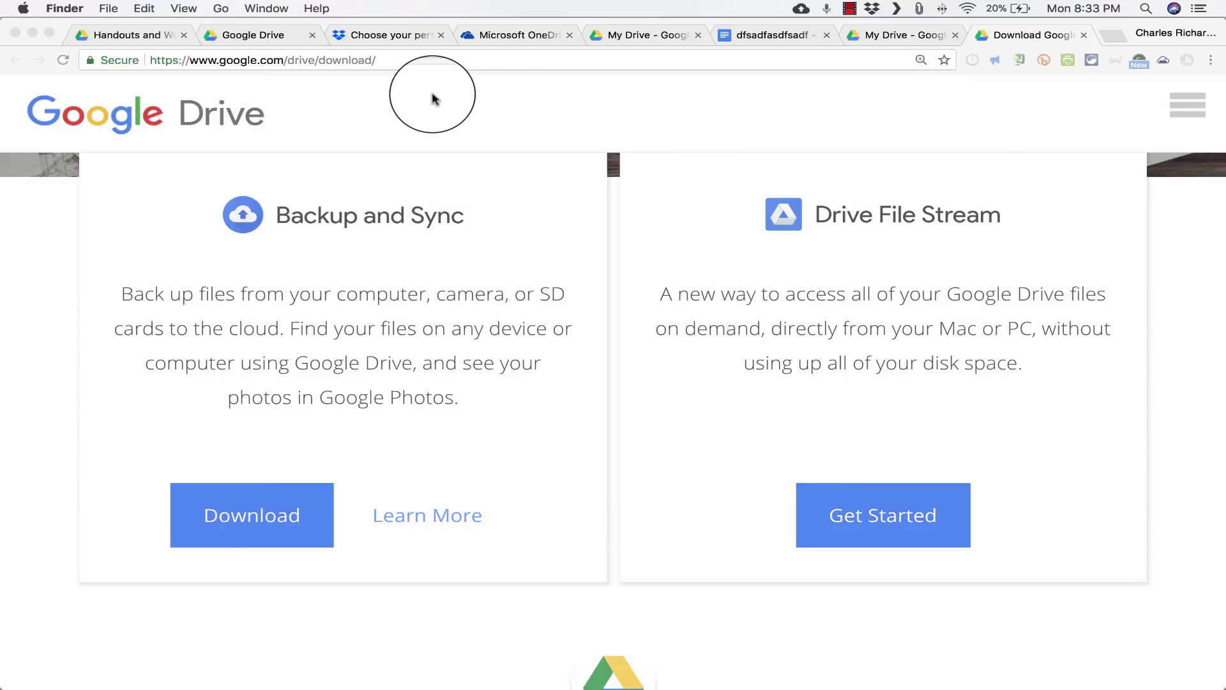
Open the local Google Drive folder from Backup and Sync, examine its synced files, and compare it with another Finder location.
{"action": "left_click", "coordinate": [801, 9]}
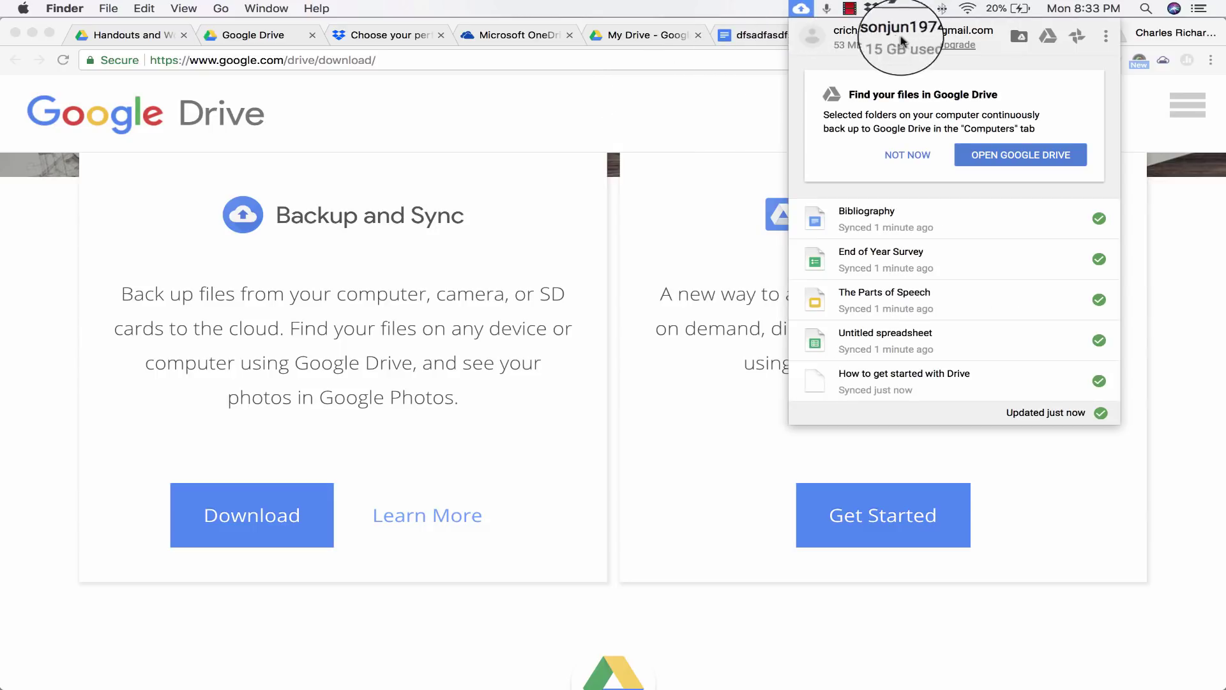
{"action": "left_click", "coordinate": [1020, 39]}
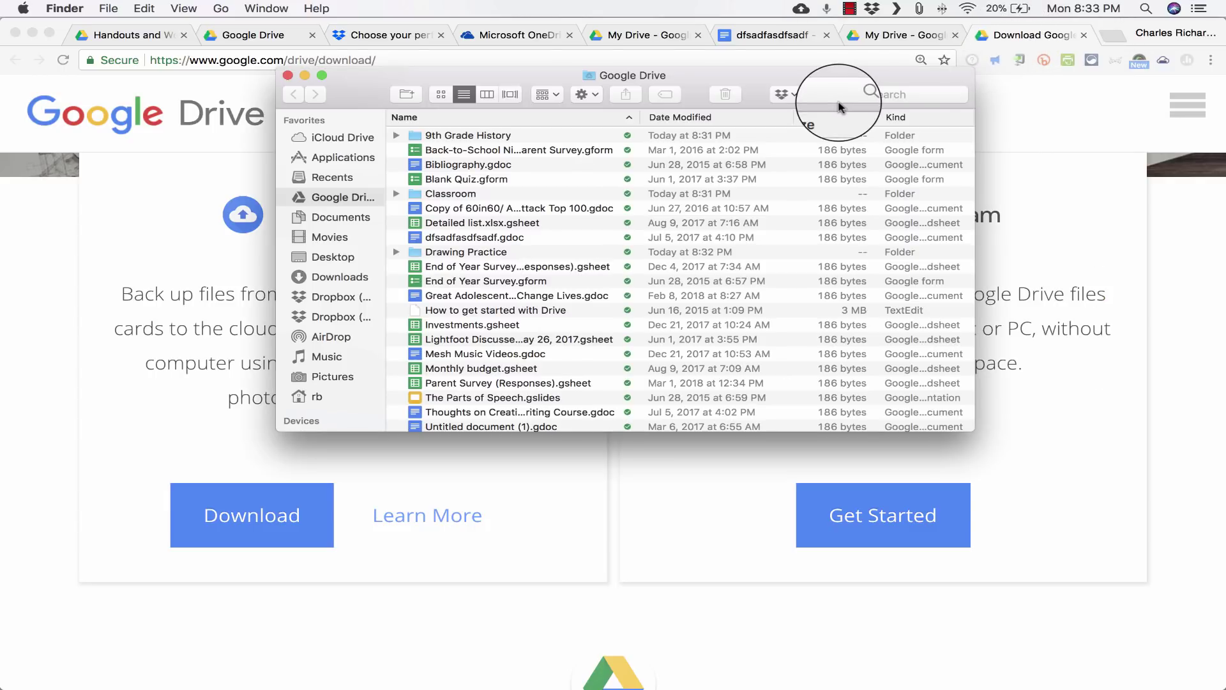
{"action": "scroll", "coordinate": [480, 187], "scroll_direction": "down", "scroll_amount": 10}
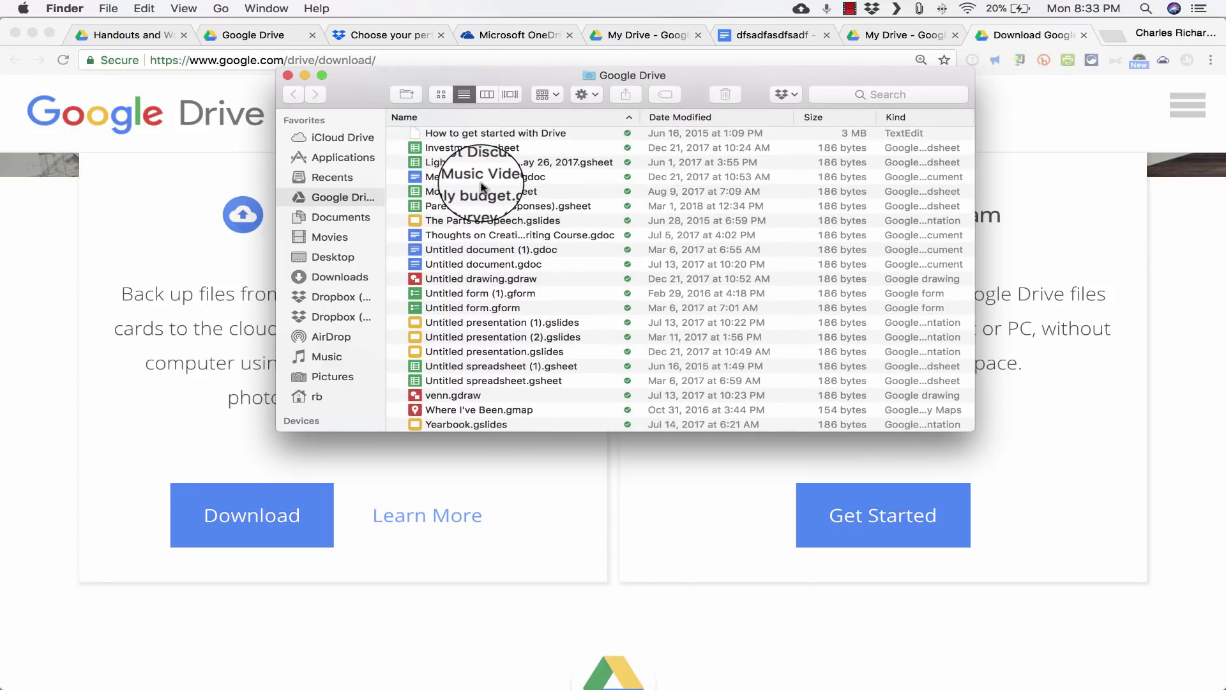
{"action": "scroll", "coordinate": [480, 187], "scroll_direction": "up", "scroll_amount": 10}
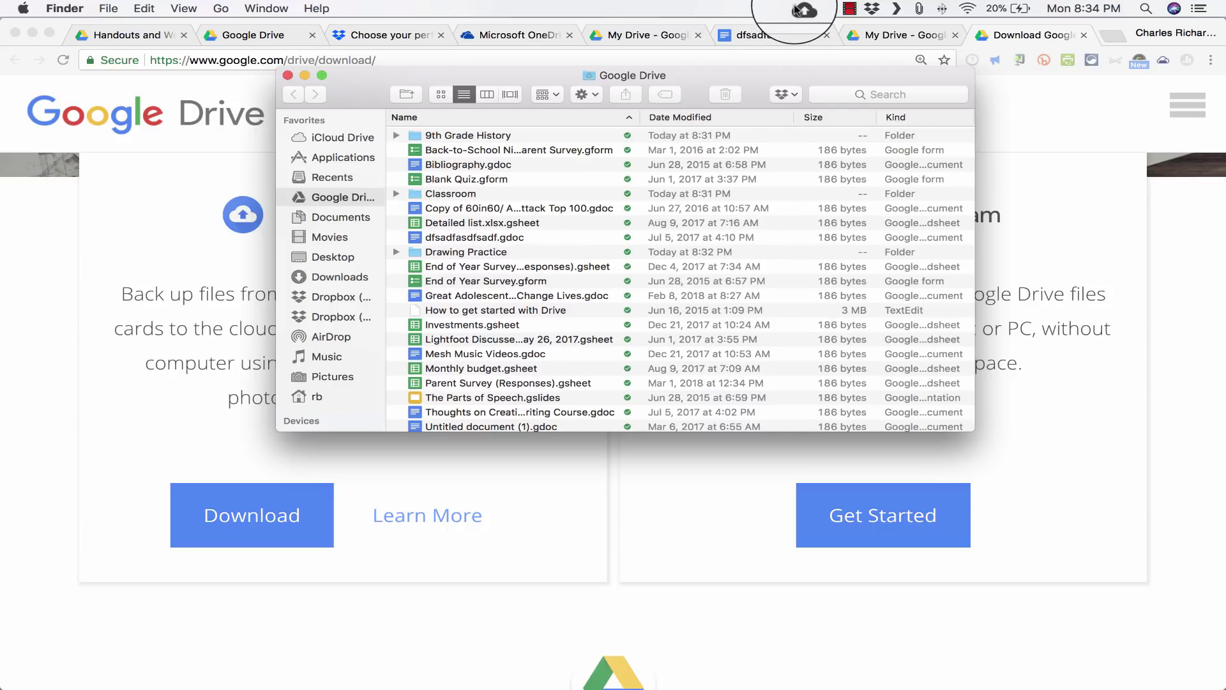
{"action": "left_click", "coordinate": [341, 238]}
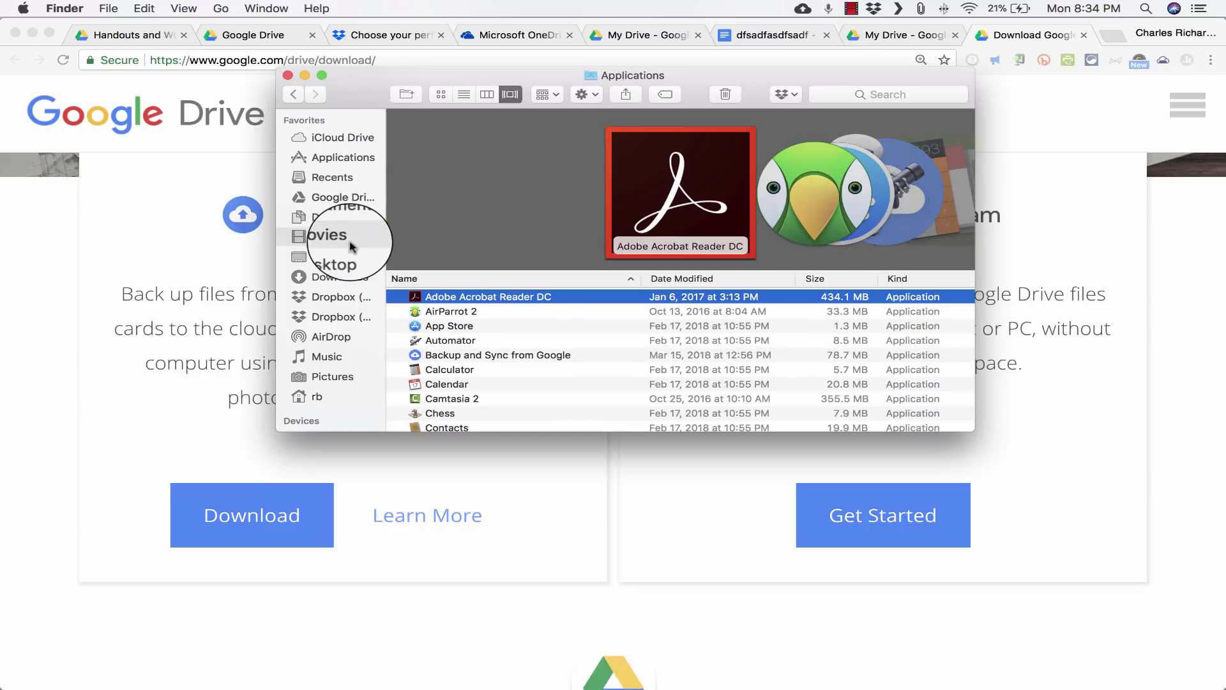
{"action": "left_click", "coordinate": [333, 202]}
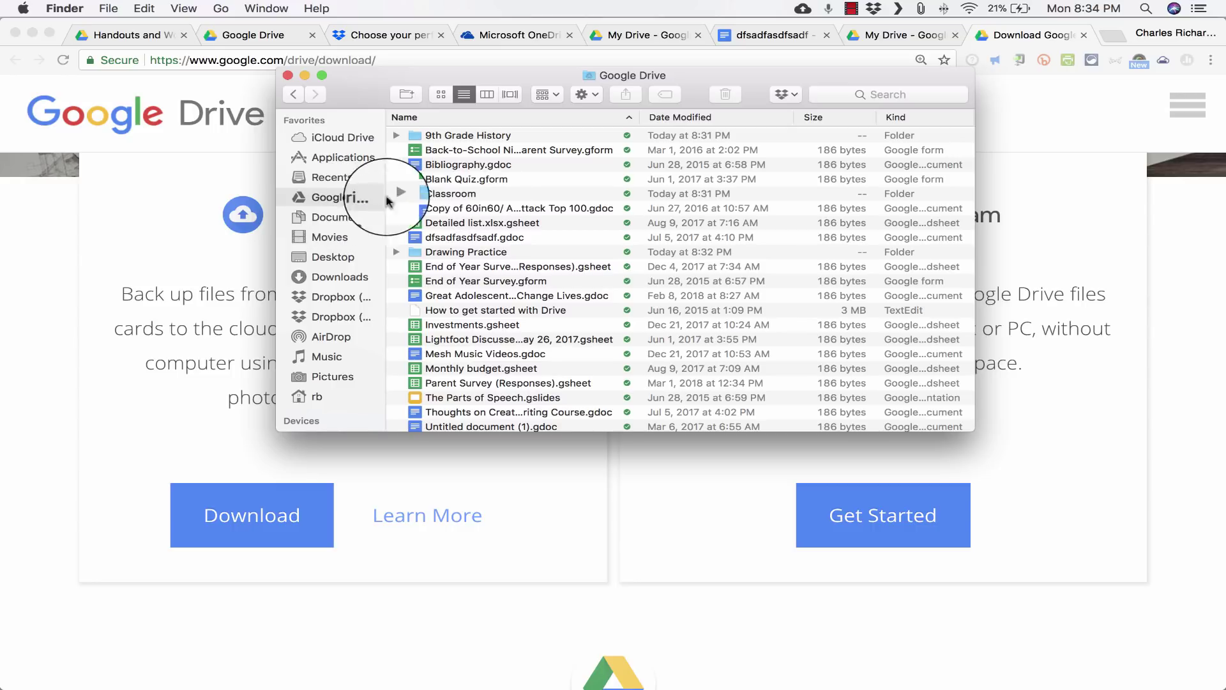
Open Google Drive on the web from Backup and Sync and examine the My MacBook Pro backup under Computers.
{"action": "left_click", "coordinate": [803, 9]}
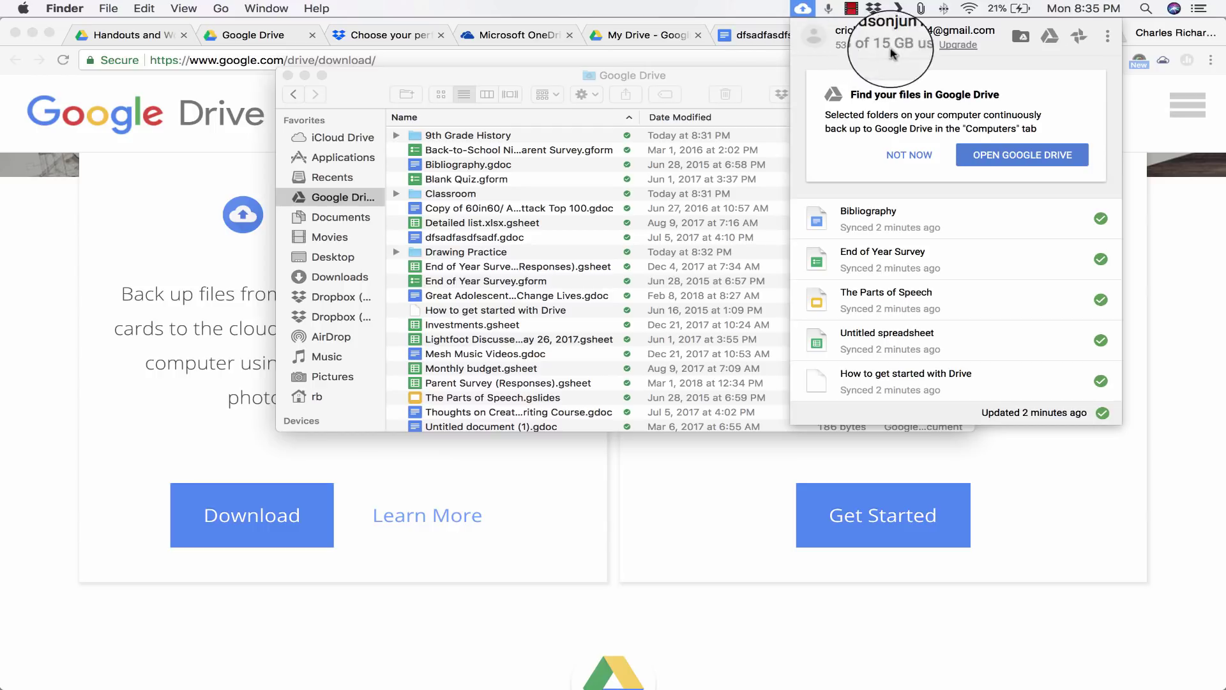
{"action": "left_click", "coordinate": [1049, 44]}
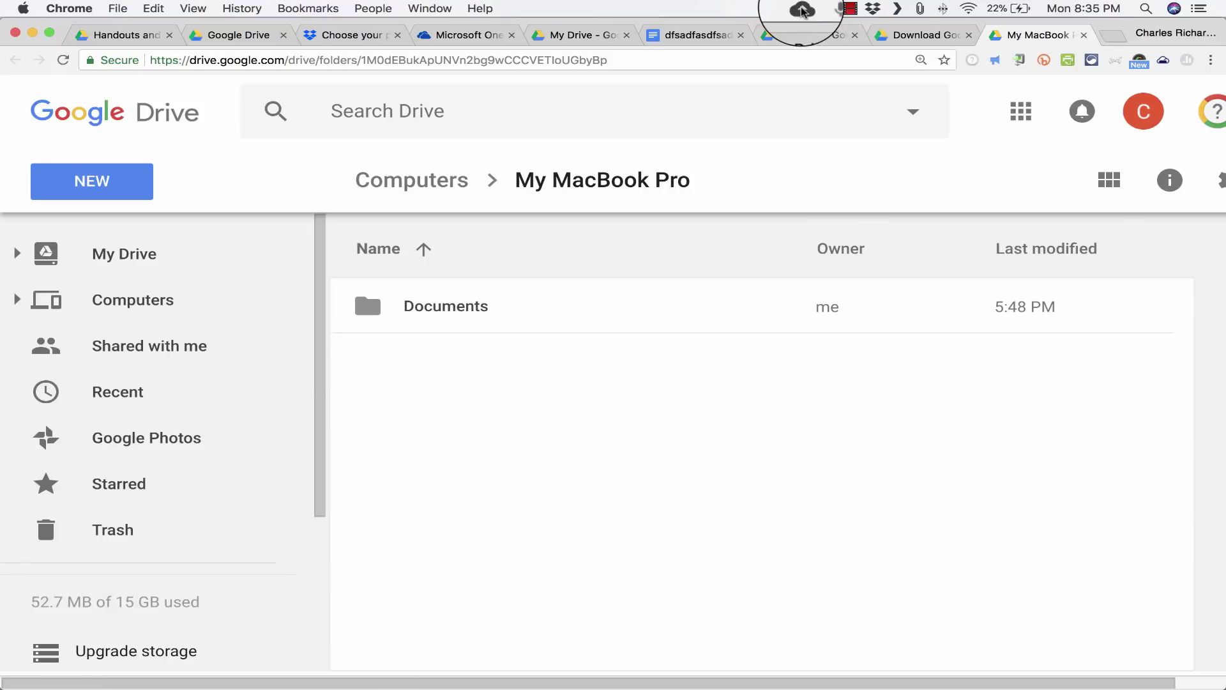
{"action": "left_click", "coordinate": [801, 8]}
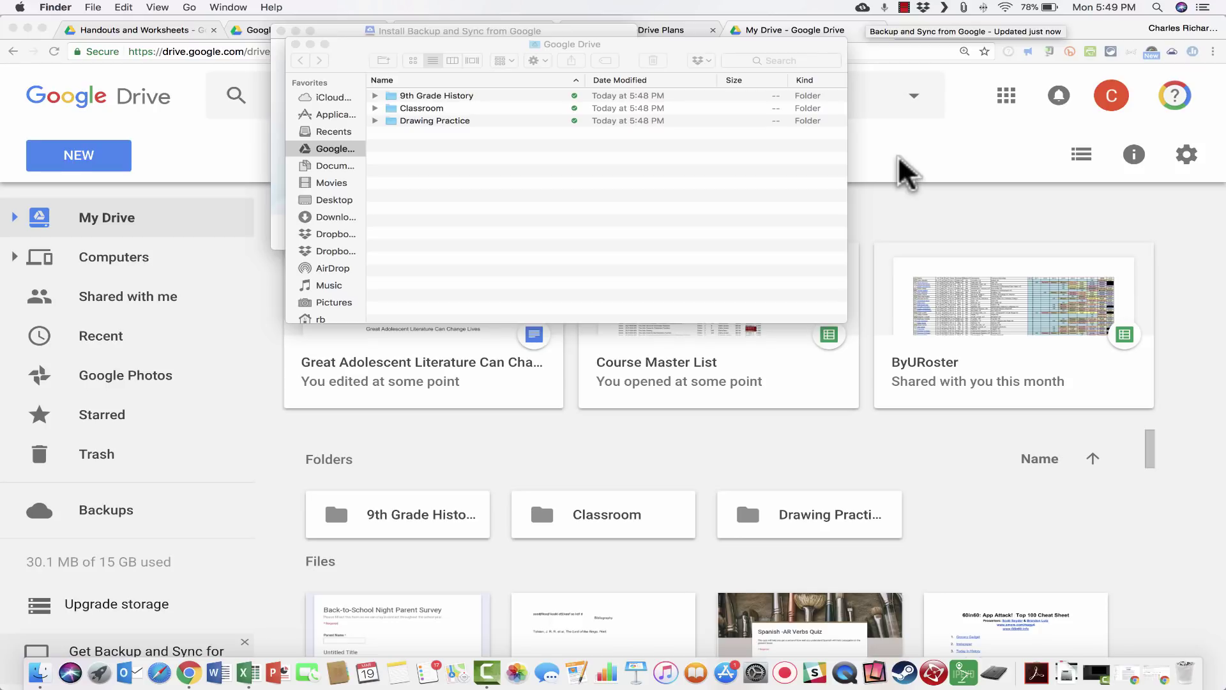
Return to My Drive in Chrome, view the list of Google apps, and close it.
{"action": "left_click", "coordinate": [911, 170]}
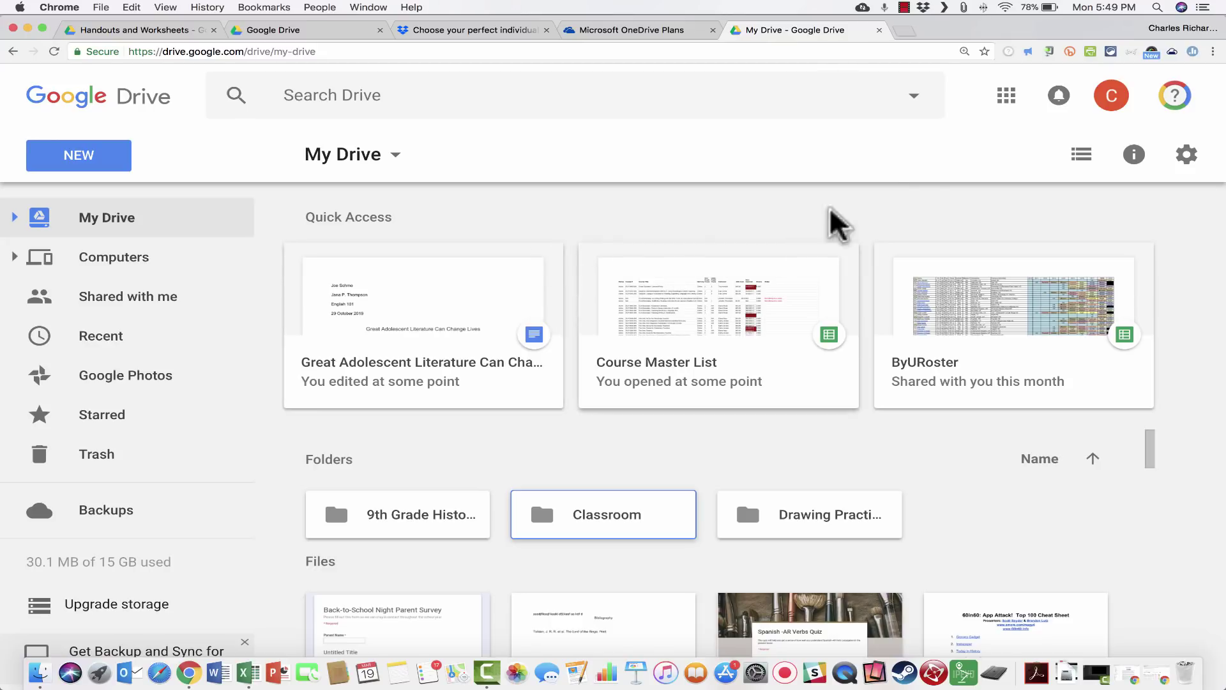
{"action": "left_click", "coordinate": [1007, 97]}
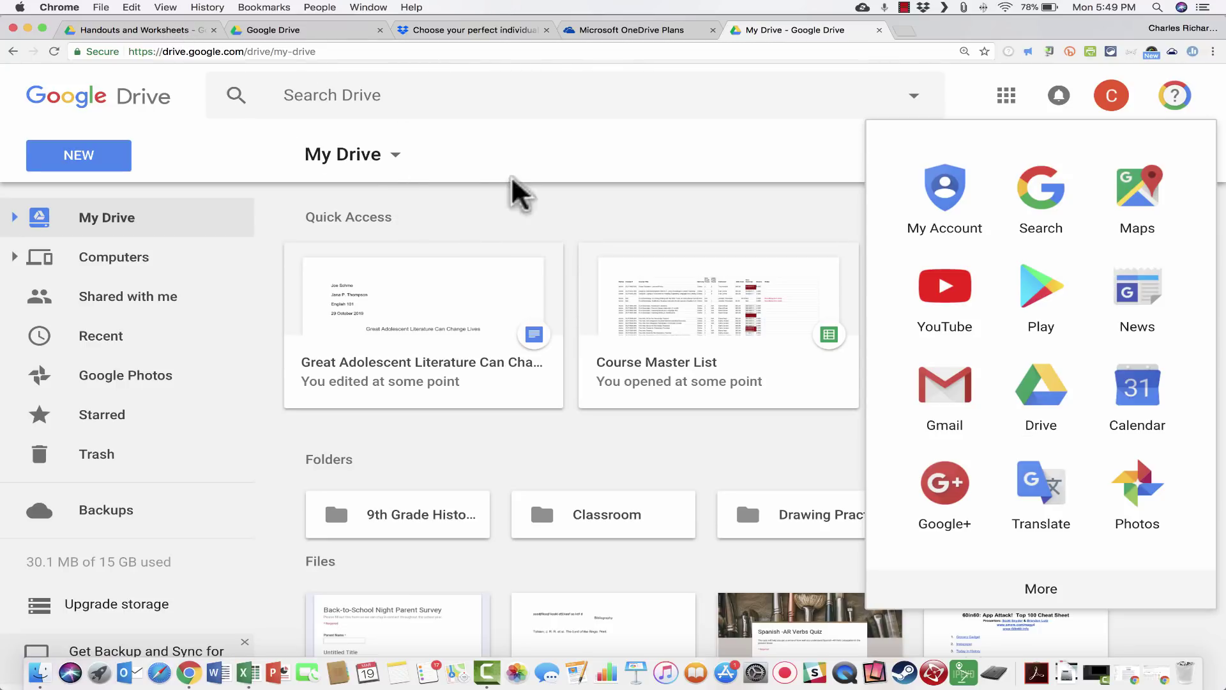
{"action": "left_click", "coordinate": [468, 168]}
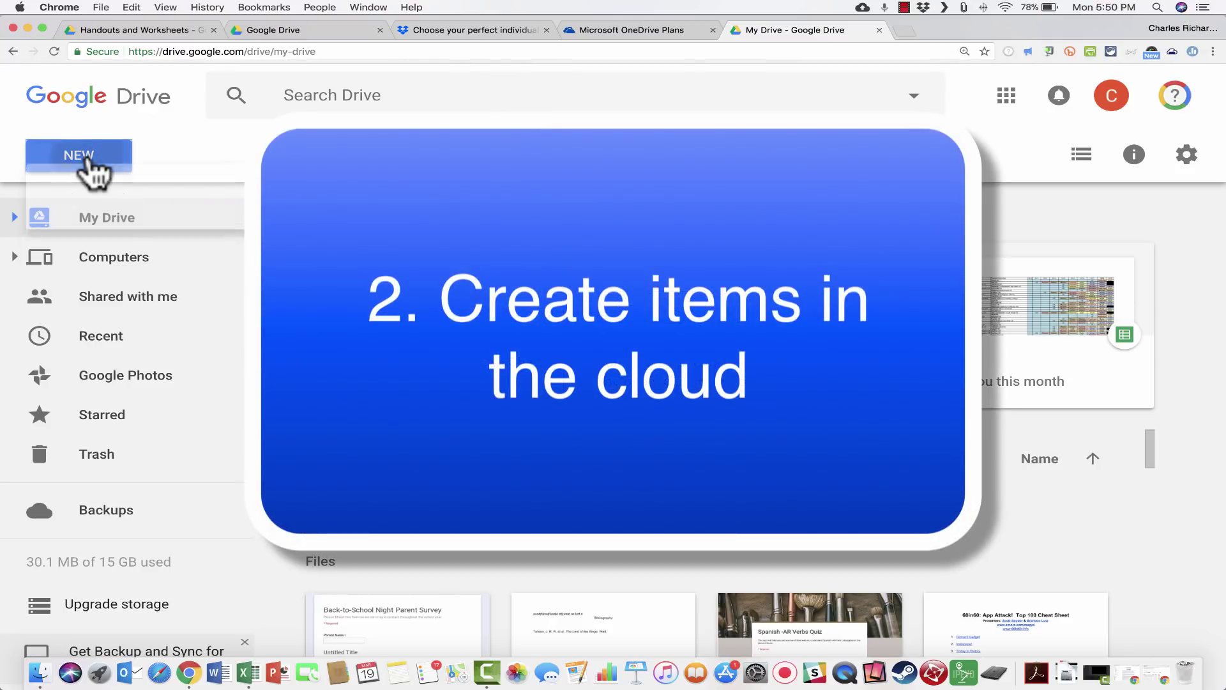
Review the item types that can be created in Drive, including the additional ones, create a blank Google Docs document and close it.
{"action": "left_click", "coordinate": [89, 163]}
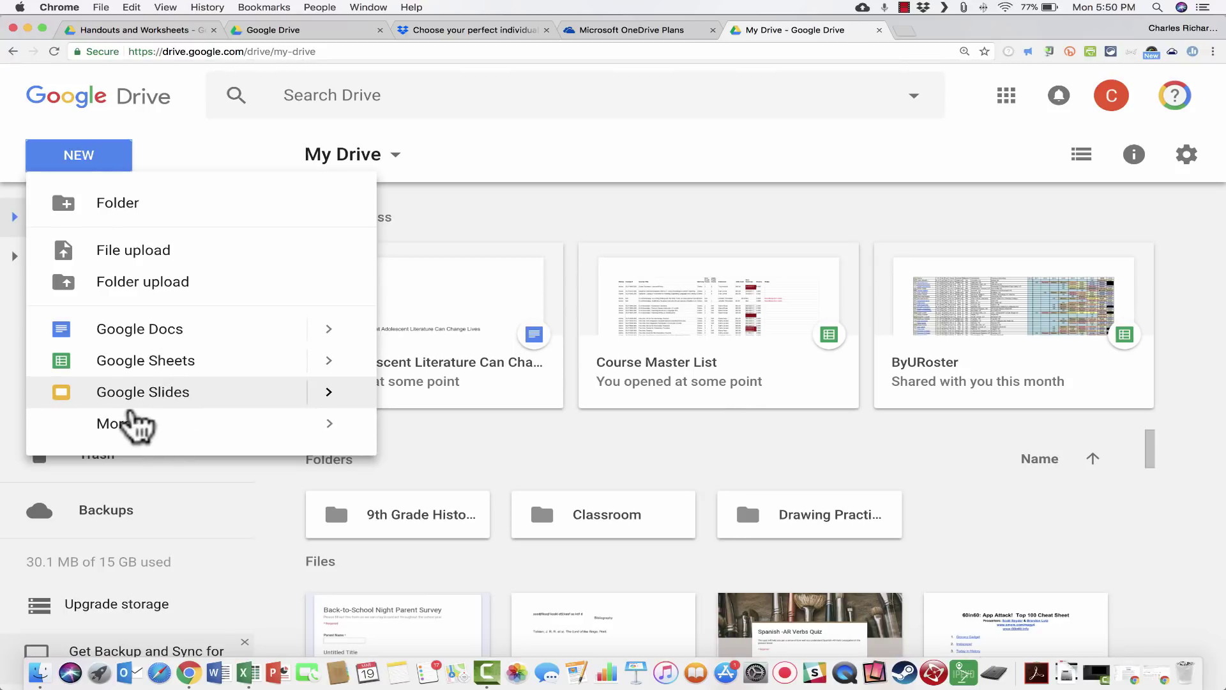
{"action": "mouse_move", "coordinate": [137, 424]}
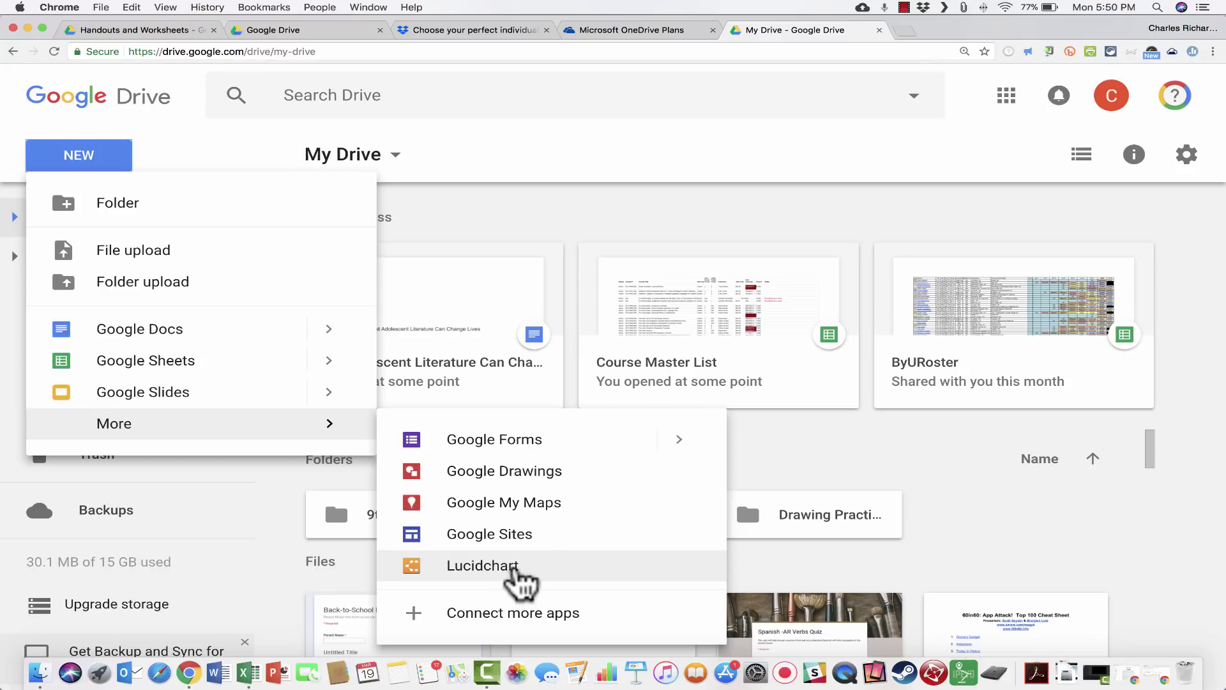
{"action": "mouse_move", "coordinate": [302, 399]}
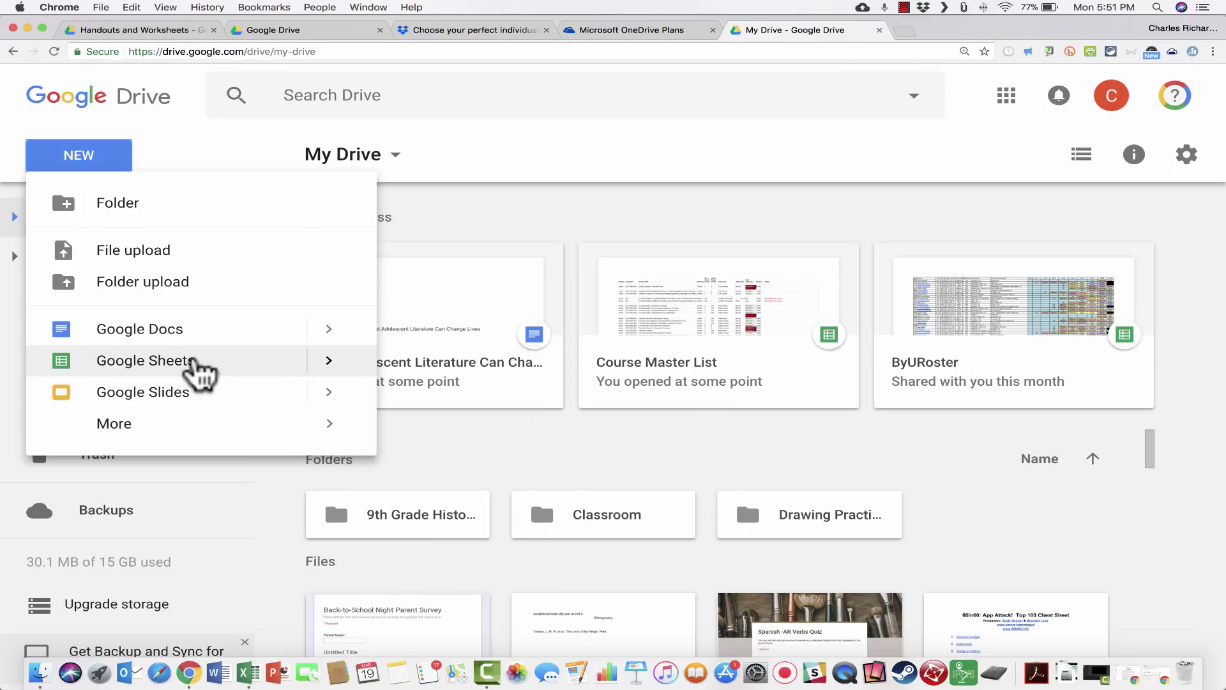
{"action": "left_click", "coordinate": [243, 333]}
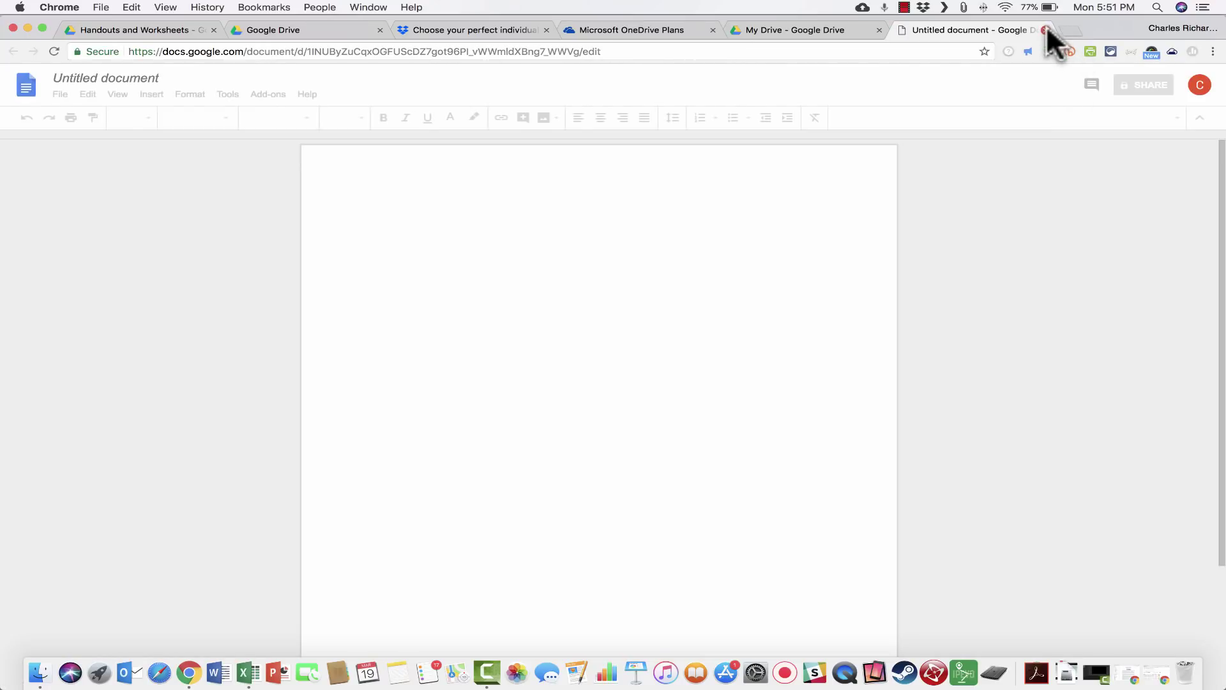
{"action": "left_click", "coordinate": [1045, 30]}
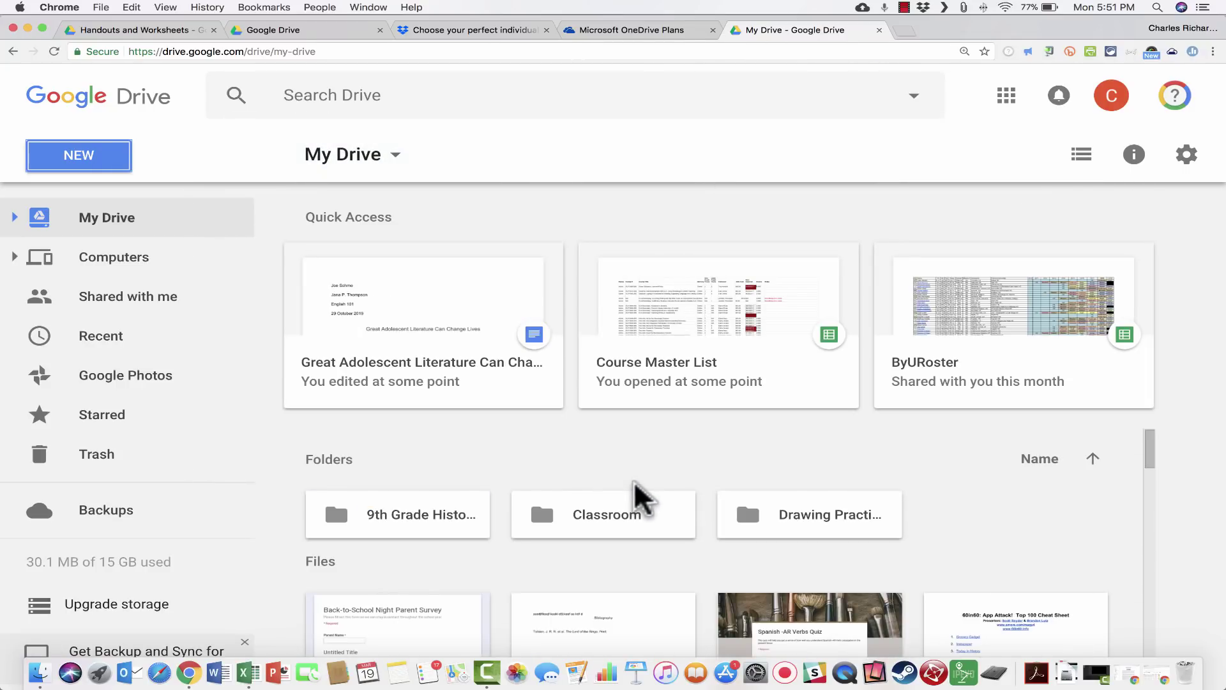
Get a shareable link for the Classroom folder.
{"action": "left_click", "coordinate": [610, 523]}
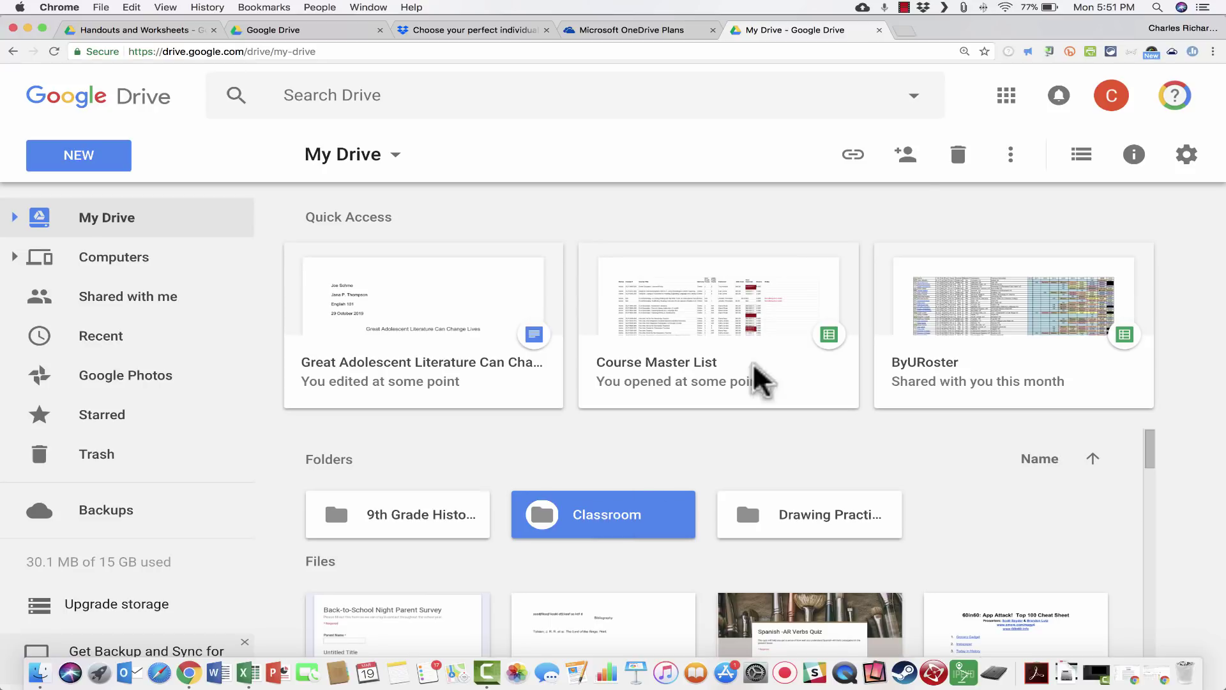
{"action": "left_click", "coordinate": [1012, 156]}
{"action": "left_click", "coordinate": [1011, 155]}
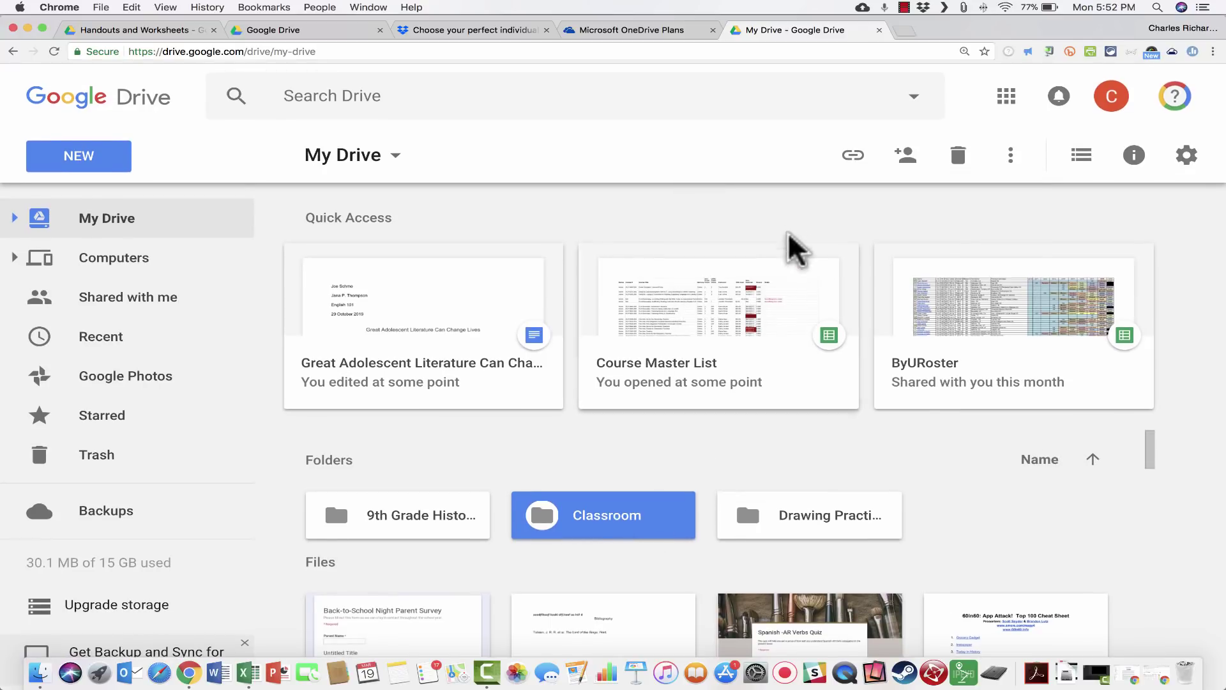
{"action": "right_click", "coordinate": [674, 516]}
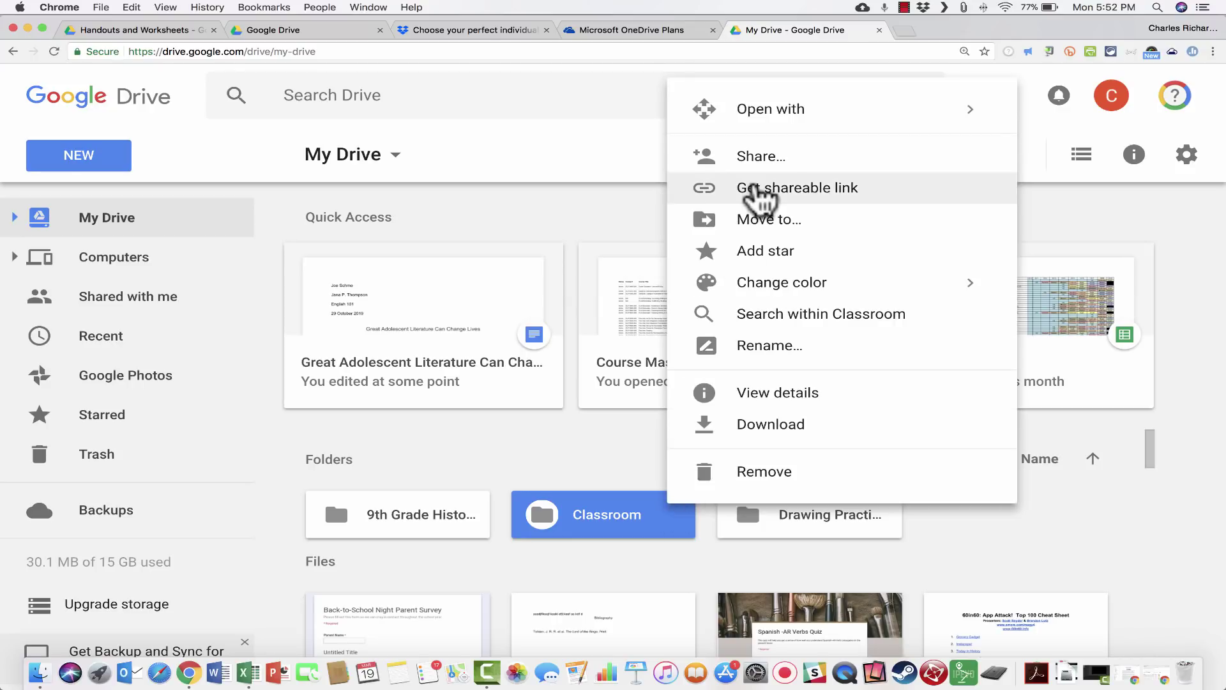
{"action": "left_click", "coordinate": [758, 191]}
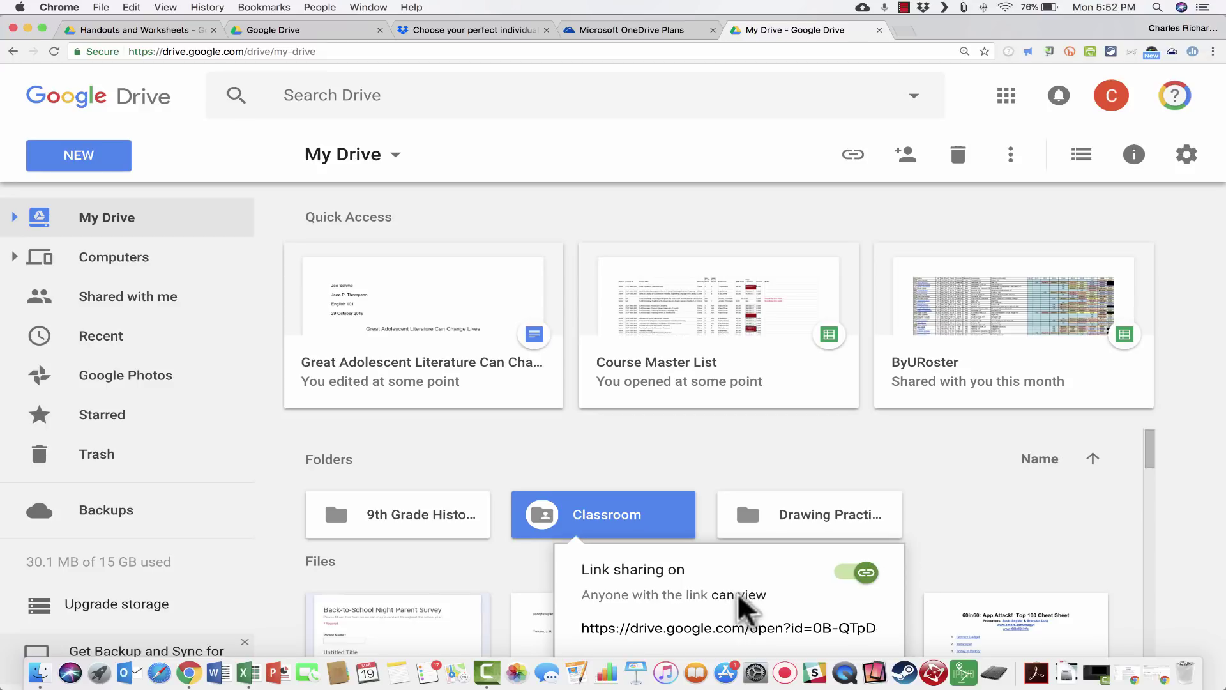
Switch link sharing for the Classroom folder off, on and off again, leaving it private.
{"action": "left_click", "coordinate": [869, 572]}
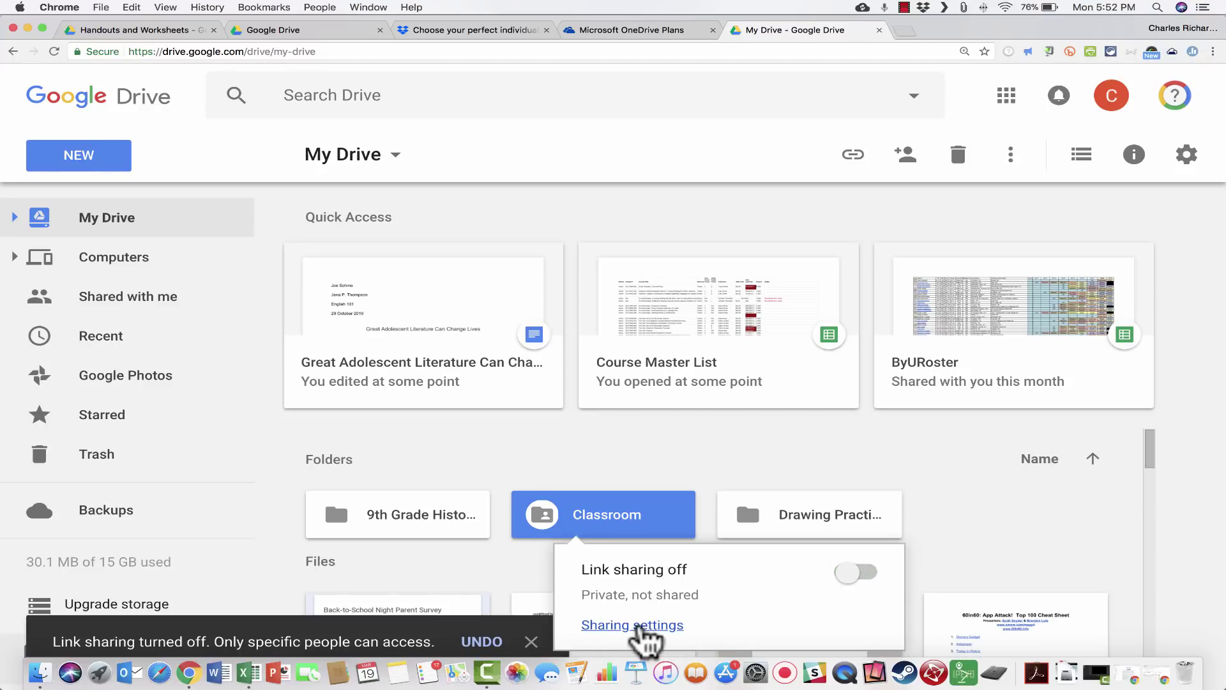
{"action": "left_click", "coordinate": [858, 575]}
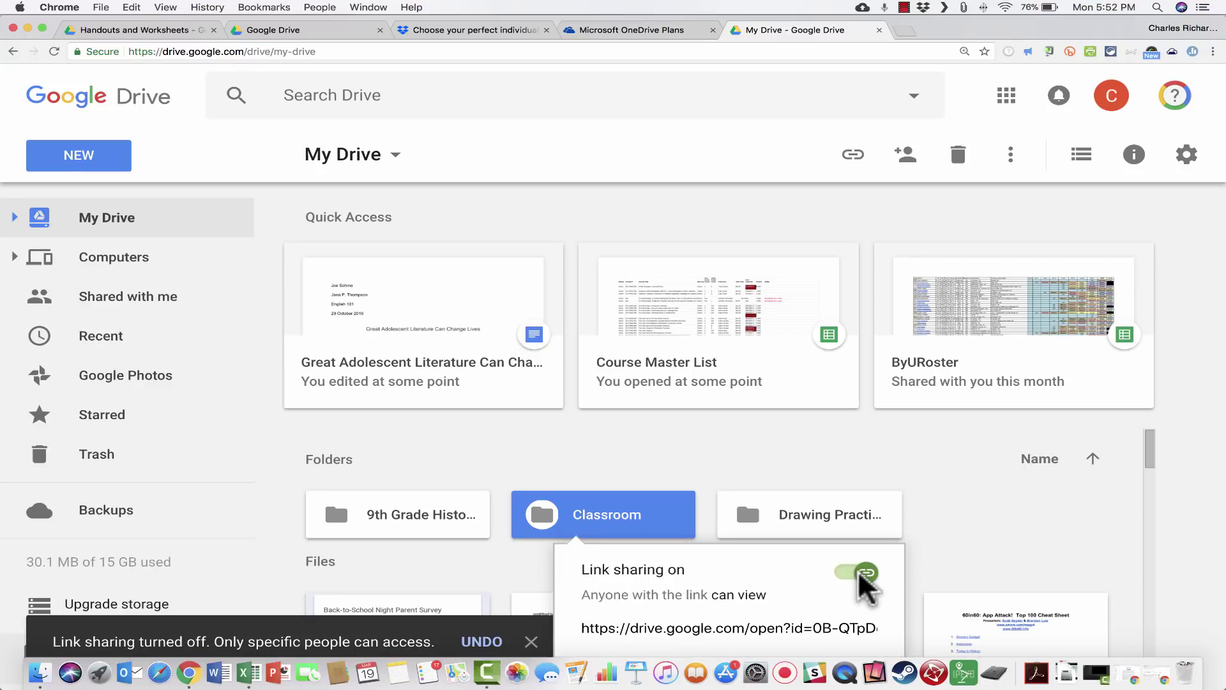
{"action": "left_click", "coordinate": [865, 574]}
Open the Classroom folder's advanced link-sharing options and try "On - Anyone with the link" with "Can view only" access.
{"action": "left_click", "coordinate": [625, 629]}
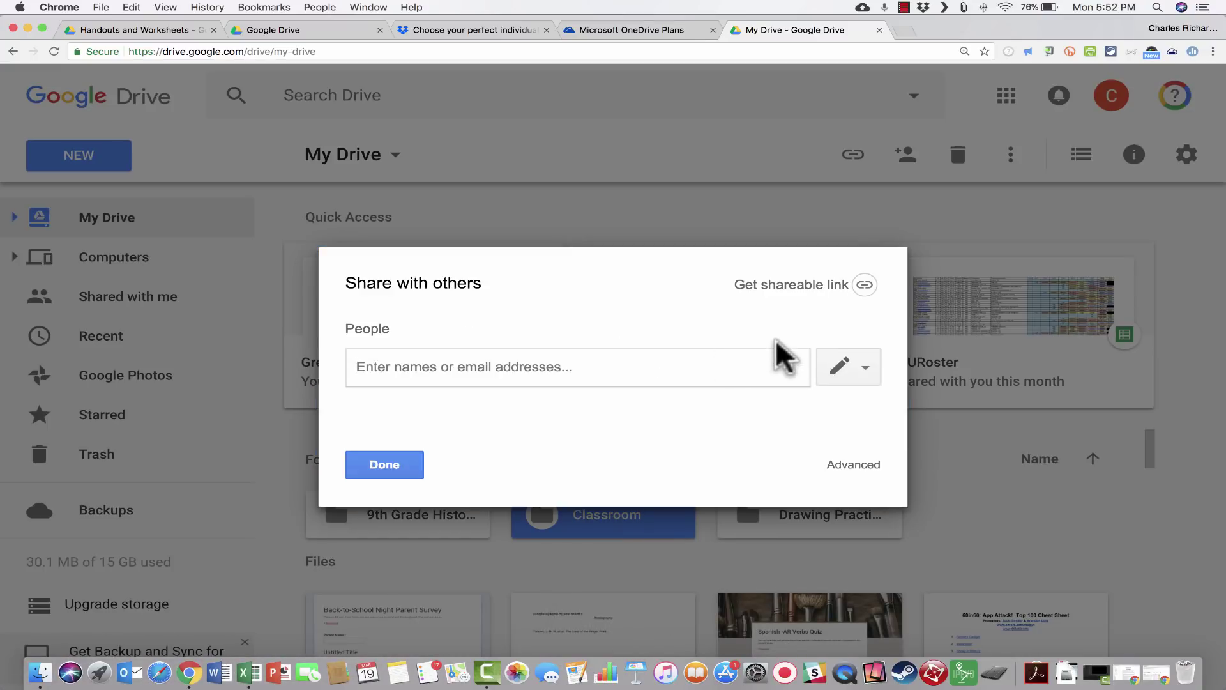
{"action": "left_click", "coordinate": [862, 464]}
{"action": "scroll", "coordinate": [691, 408], "scroll_direction": "down", "scroll_amount": 2}
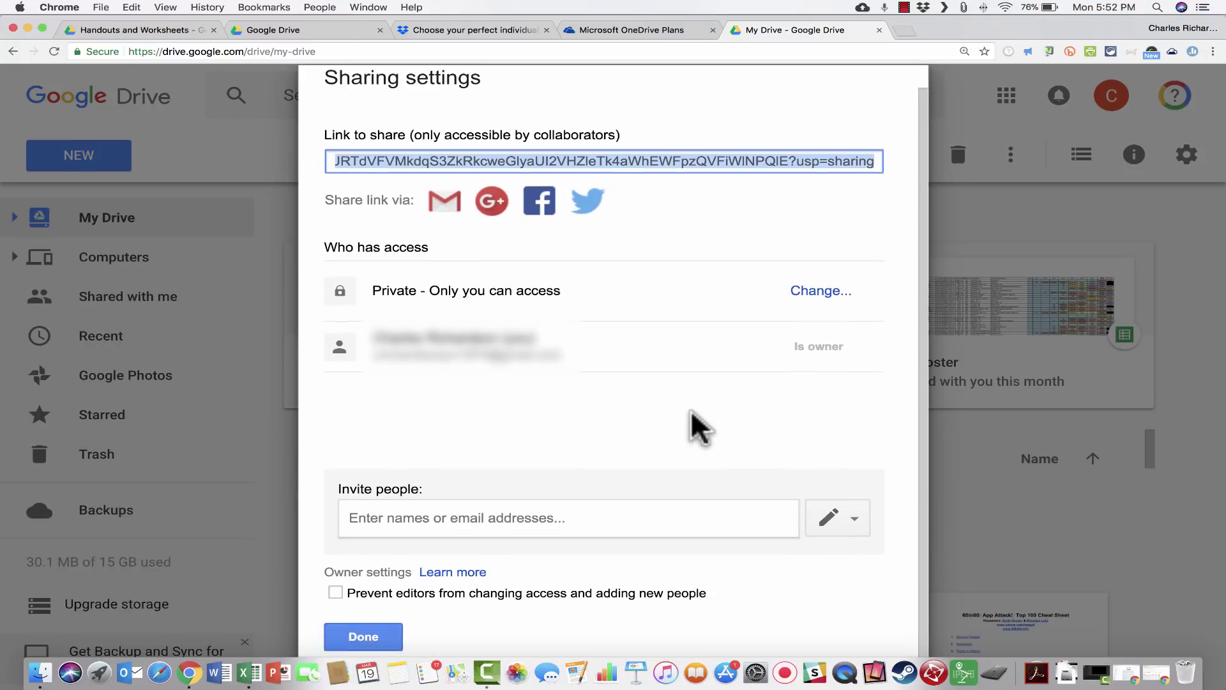
{"action": "left_click", "coordinate": [812, 289]}
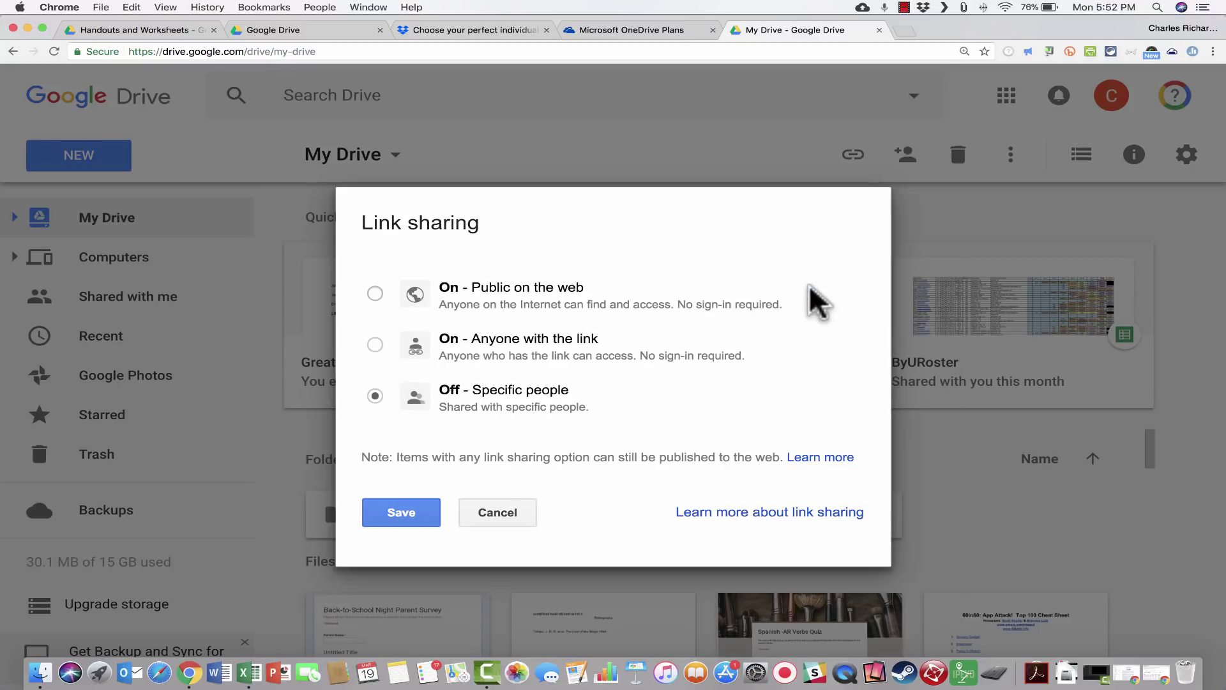
{"action": "left_click", "coordinate": [374, 294]}
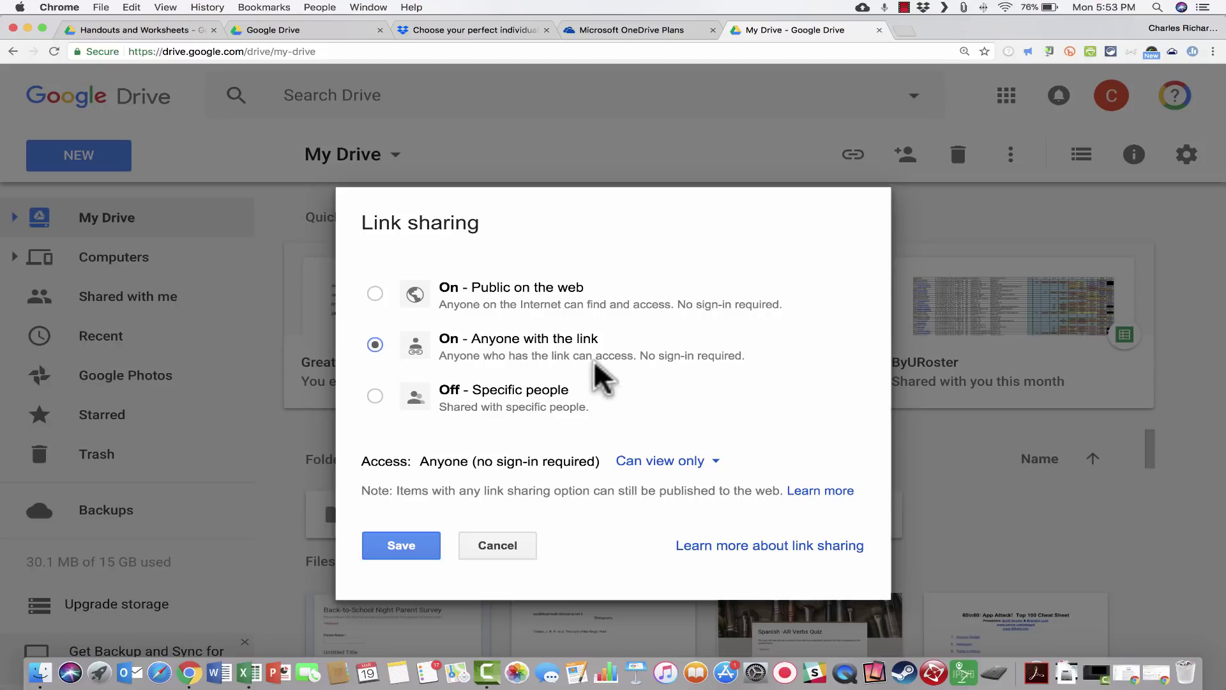
{"action": "left_click", "coordinate": [707, 471]}
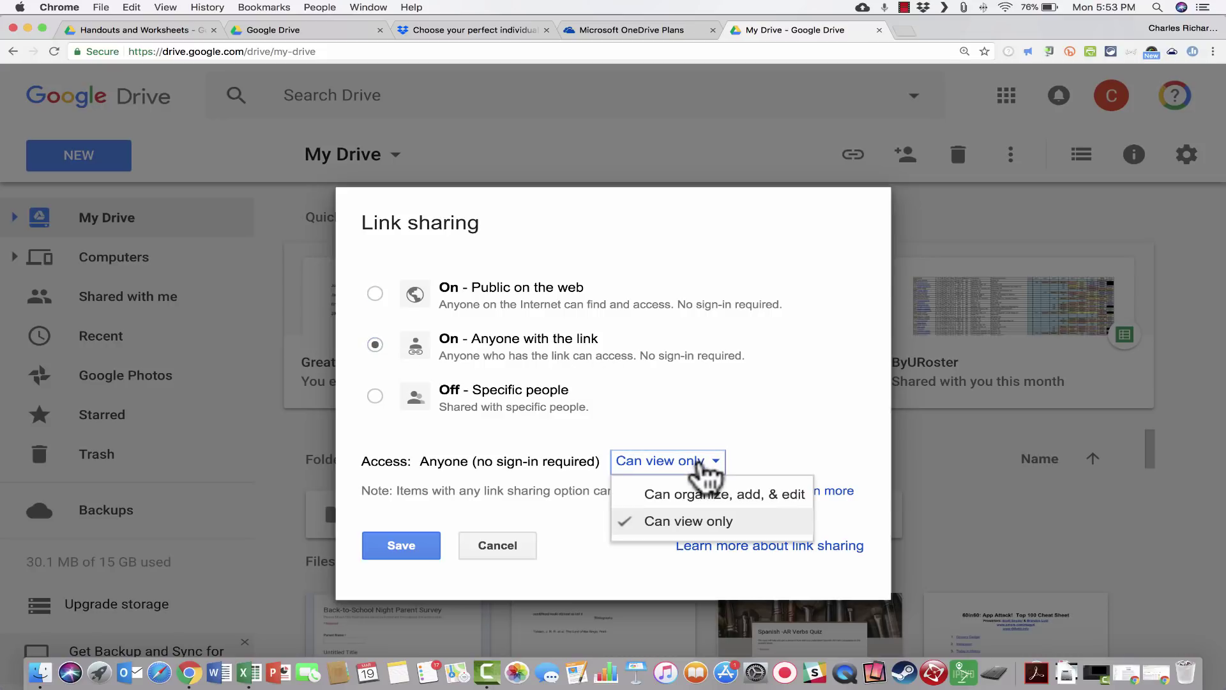
{"action": "left_click", "coordinate": [686, 521]}
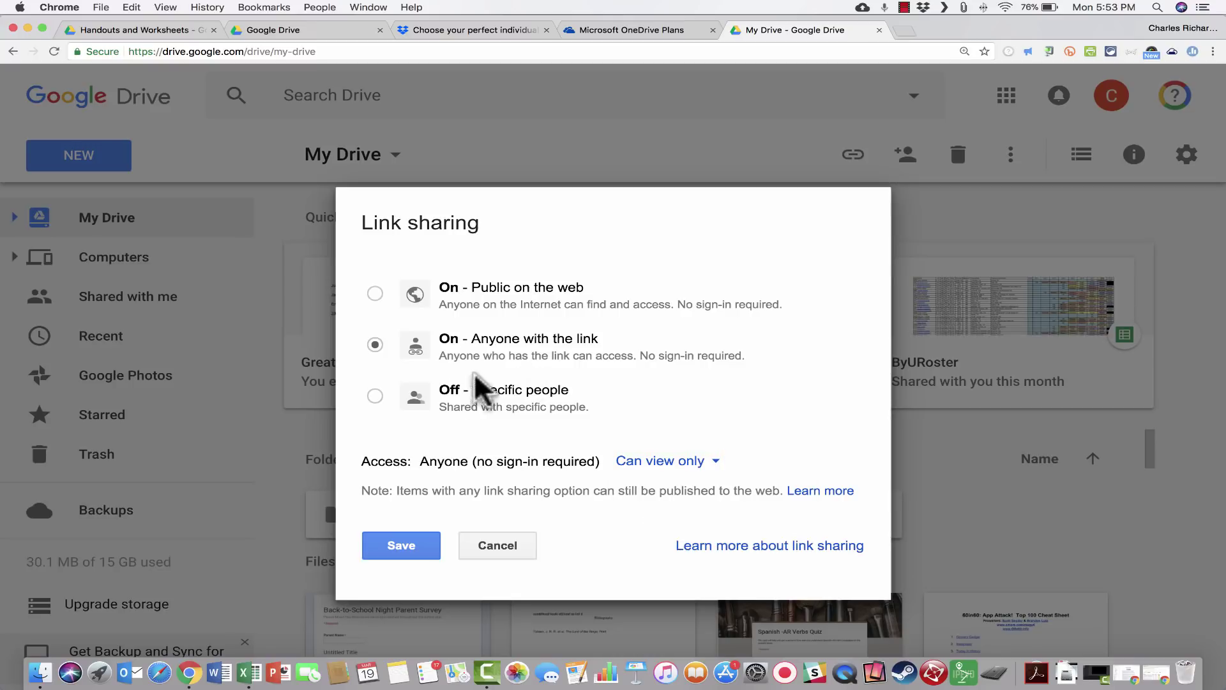
Save the Classroom folder's link sharing as "Off - Specific people" and close its sharing settings.
{"action": "left_click", "coordinate": [375, 396]}
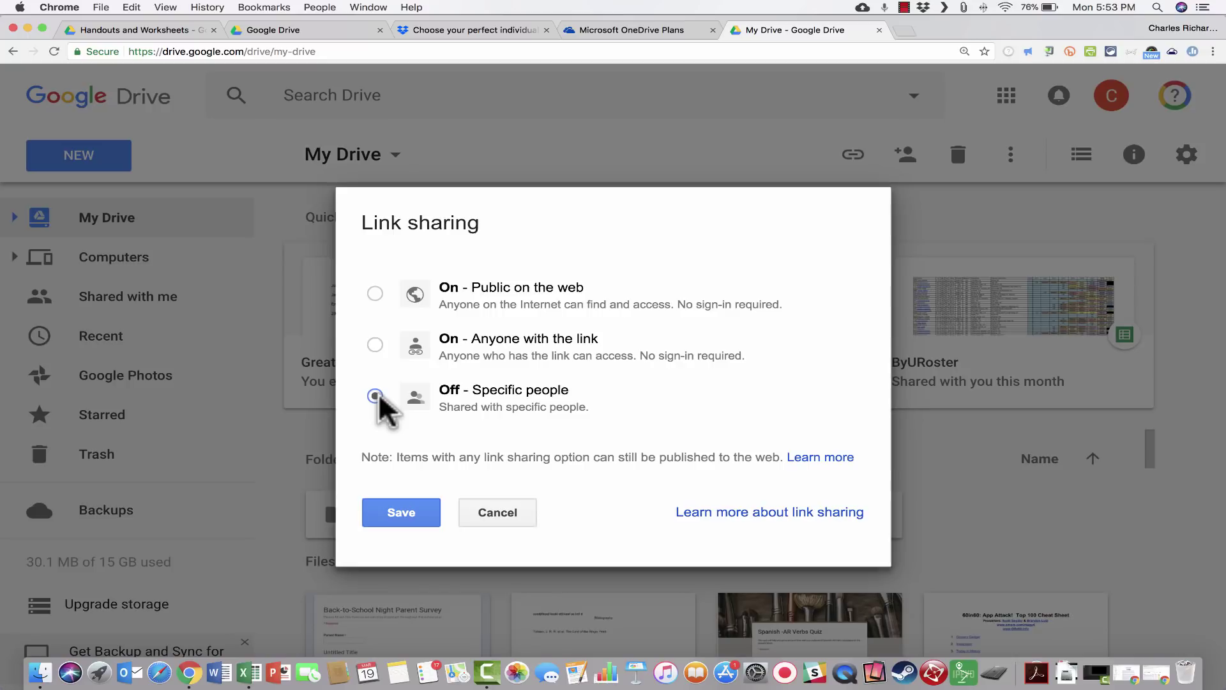
{"action": "left_click", "coordinate": [403, 511]}
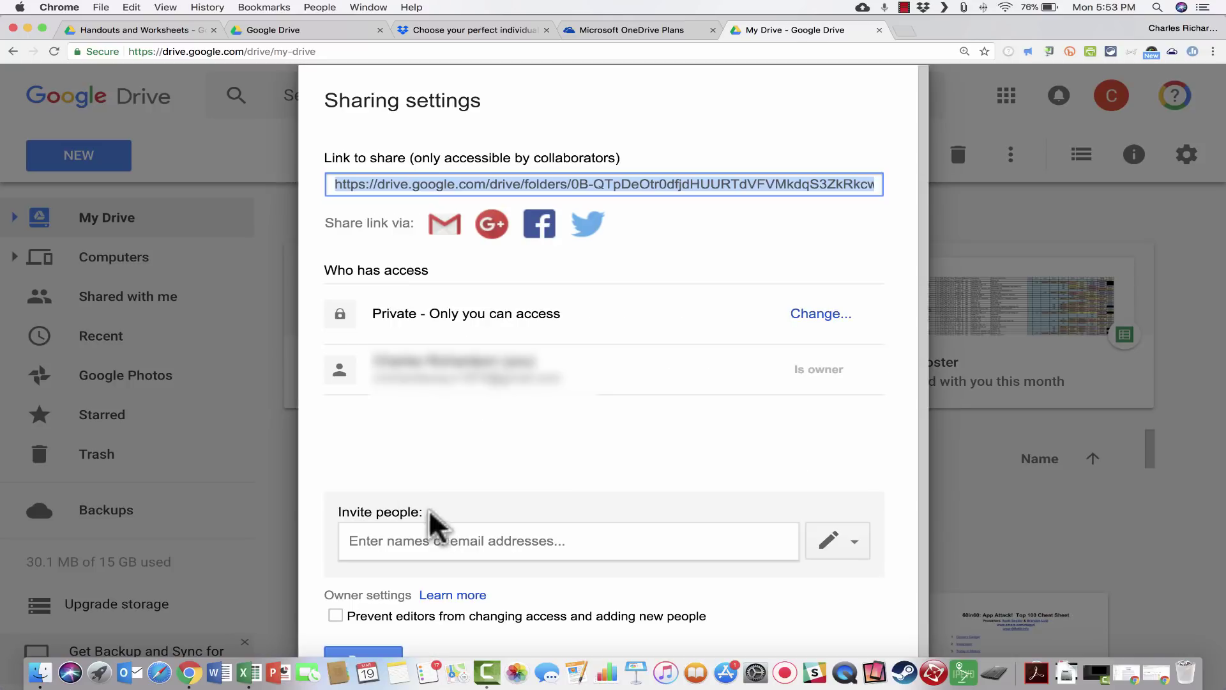
{"action": "left_click", "coordinate": [477, 534]}
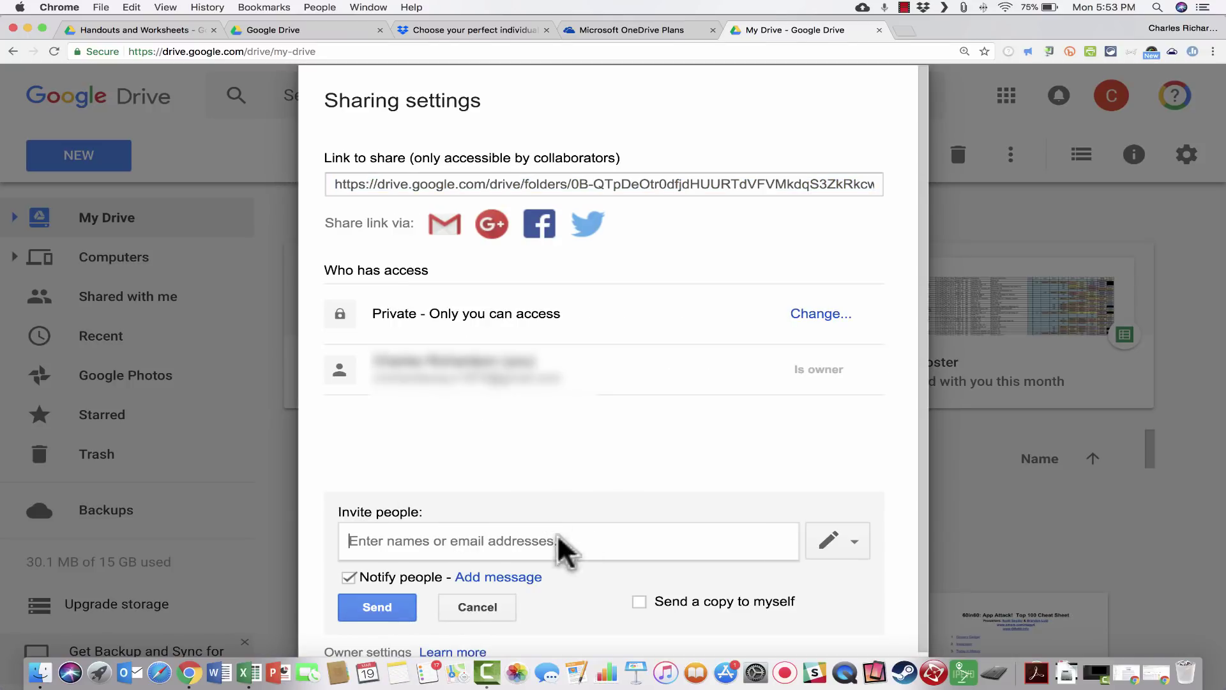
{"action": "left_click", "coordinate": [895, 180]}
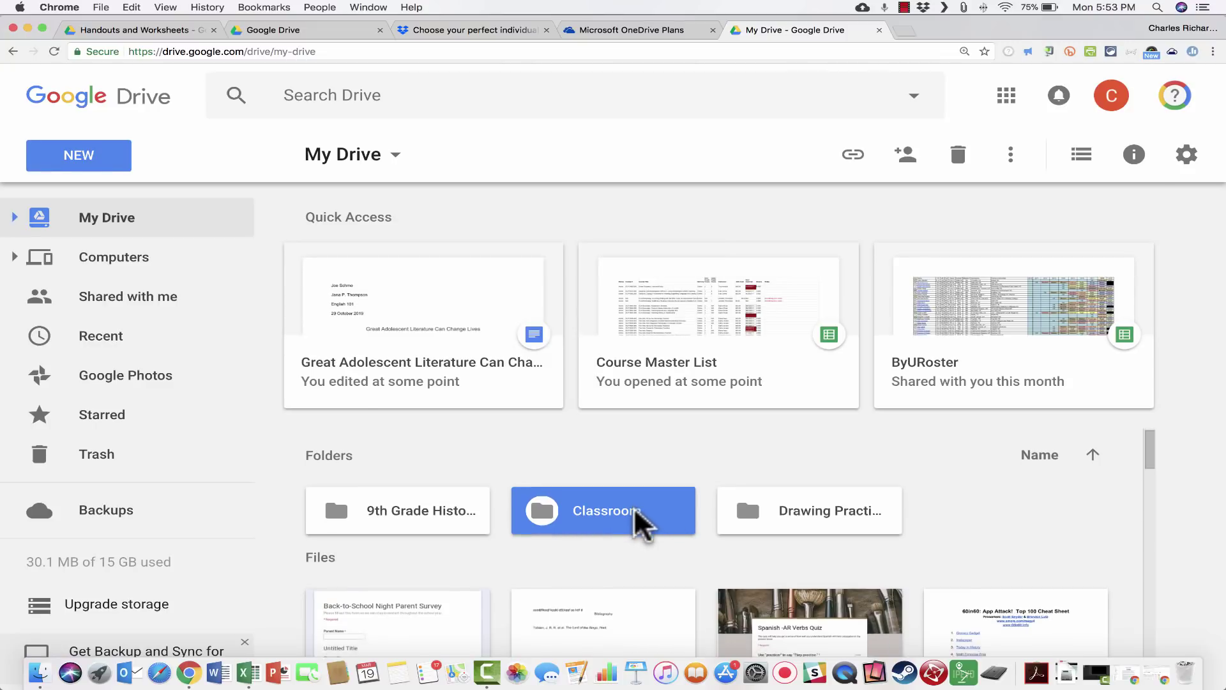
Open the document dfsadfasdfsadf from My Drive and bring up the link-sharing options in its advanced sharing settings.
{"action": "scroll", "coordinate": [634, 506], "scroll_direction": "down", "scroll_amount": 6}
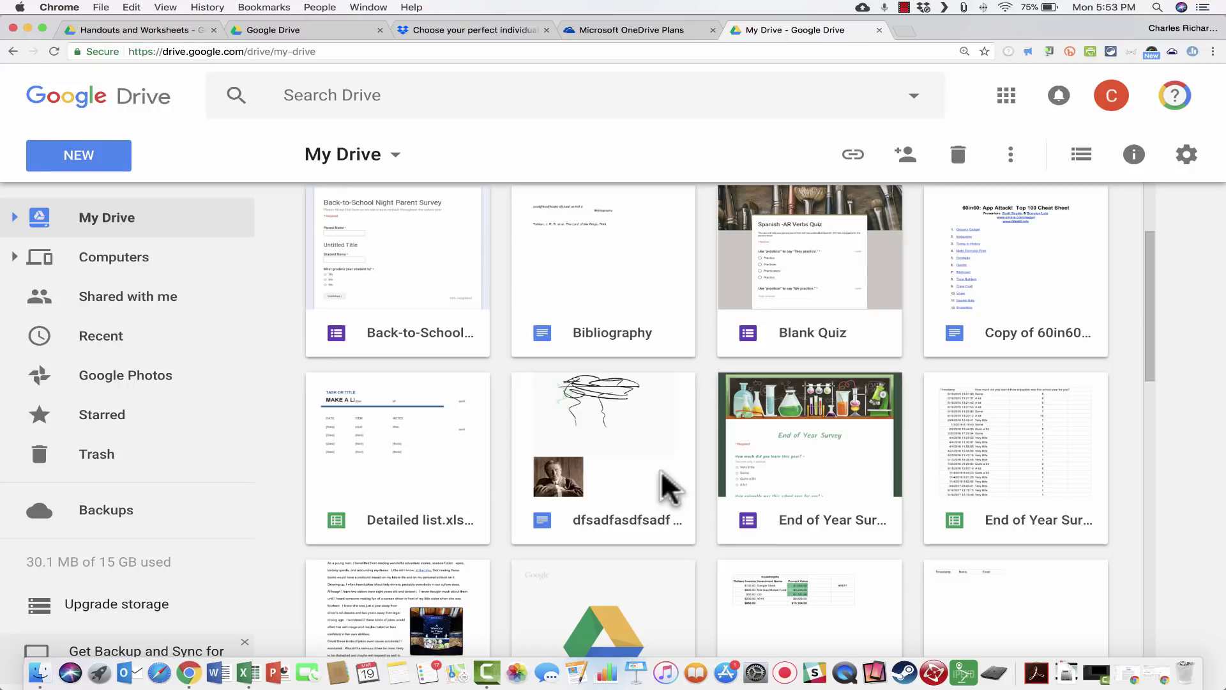
{"action": "double_click", "coordinate": [661, 470]}
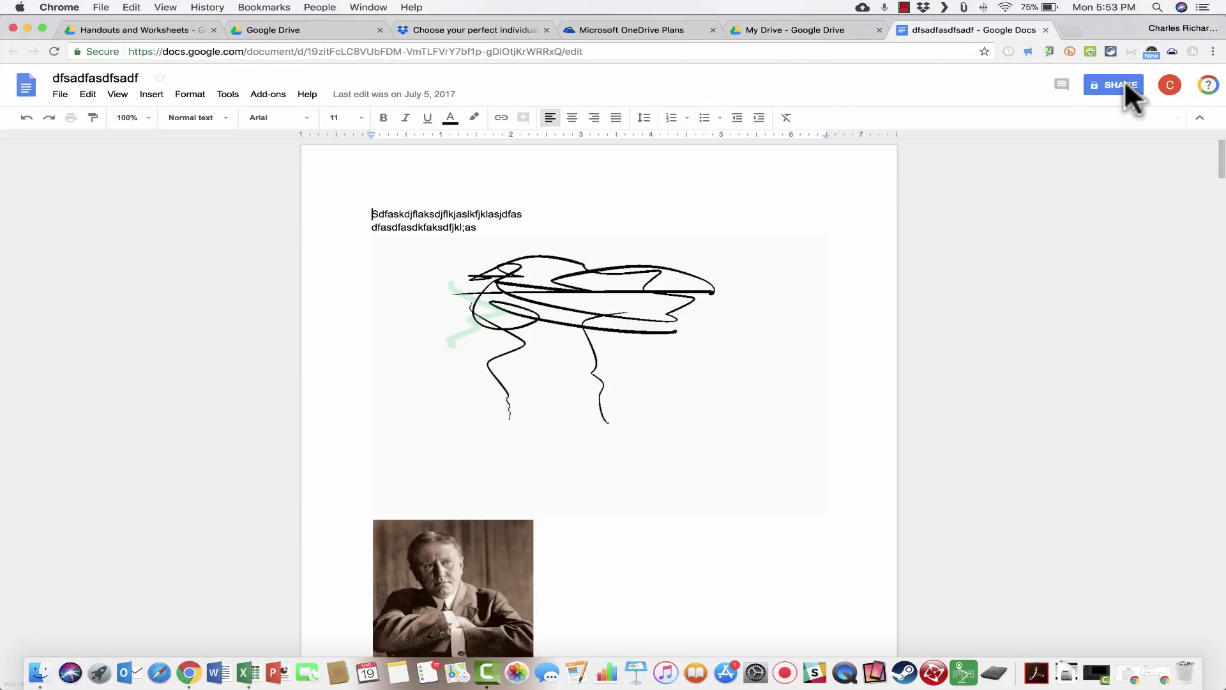
{"action": "left_click", "coordinate": [1127, 86]}
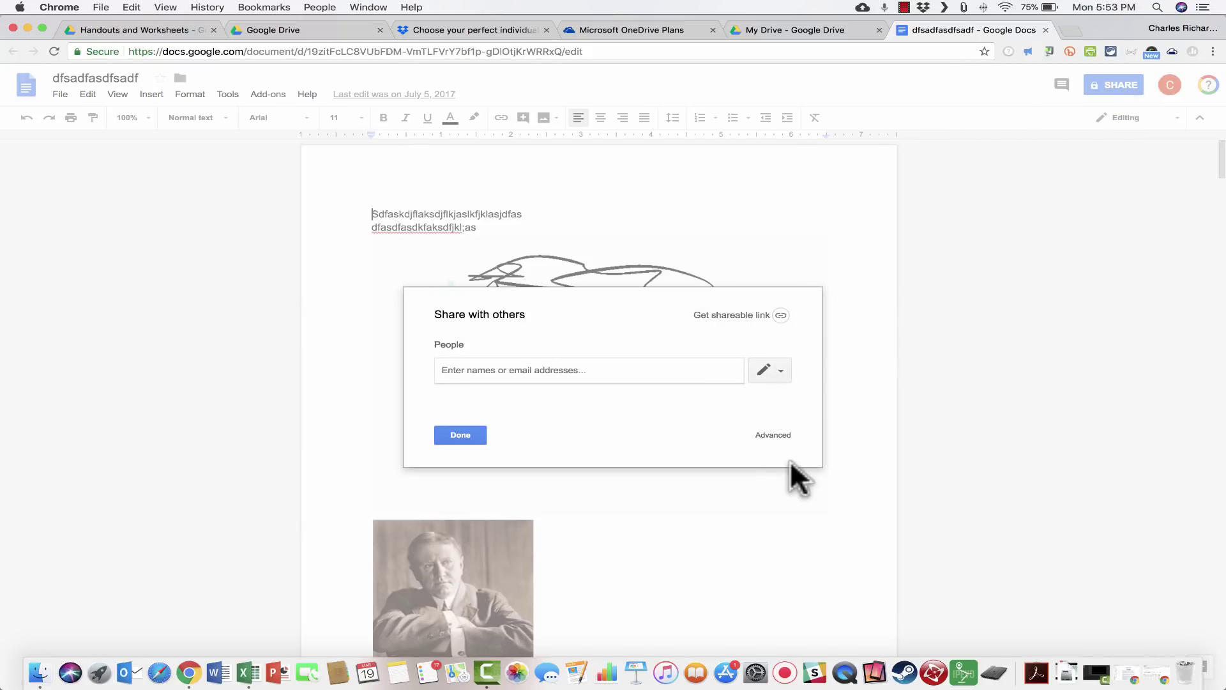
{"action": "left_click", "coordinate": [778, 436]}
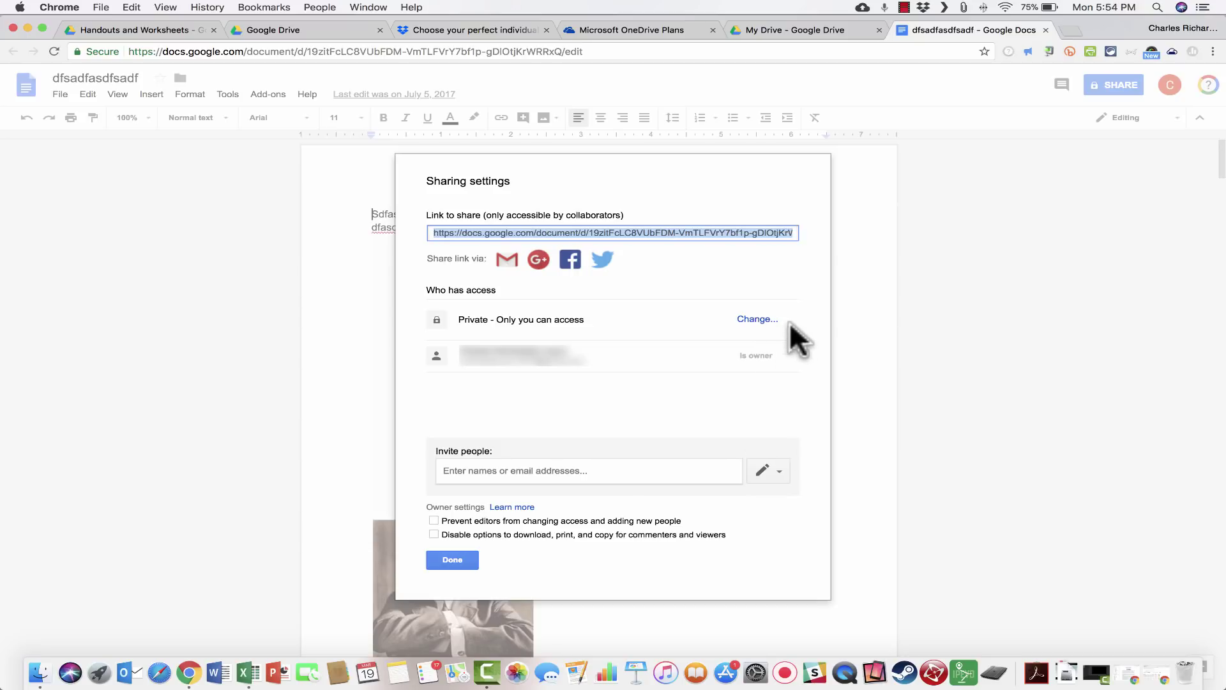
{"action": "left_click", "coordinate": [763, 319]}
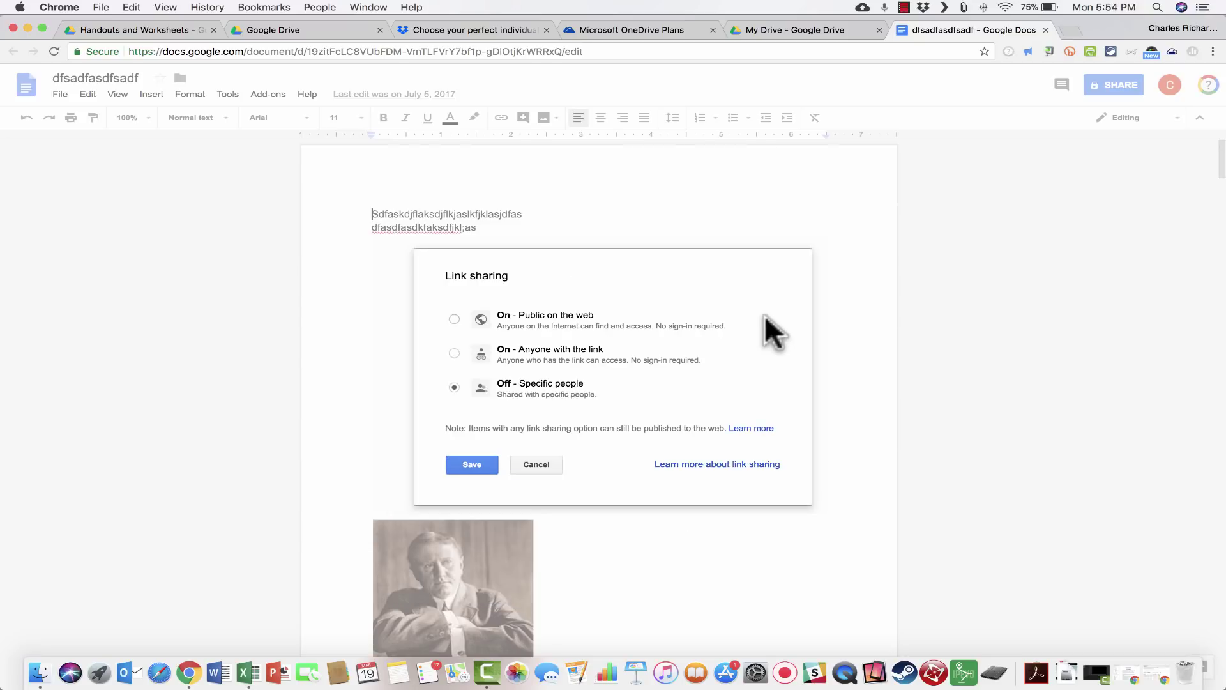
Try "On - Anyone with the link" with "Can edit" access for the document, look at the other access levels, and cancel.
{"action": "left_click", "coordinate": [468, 366]}
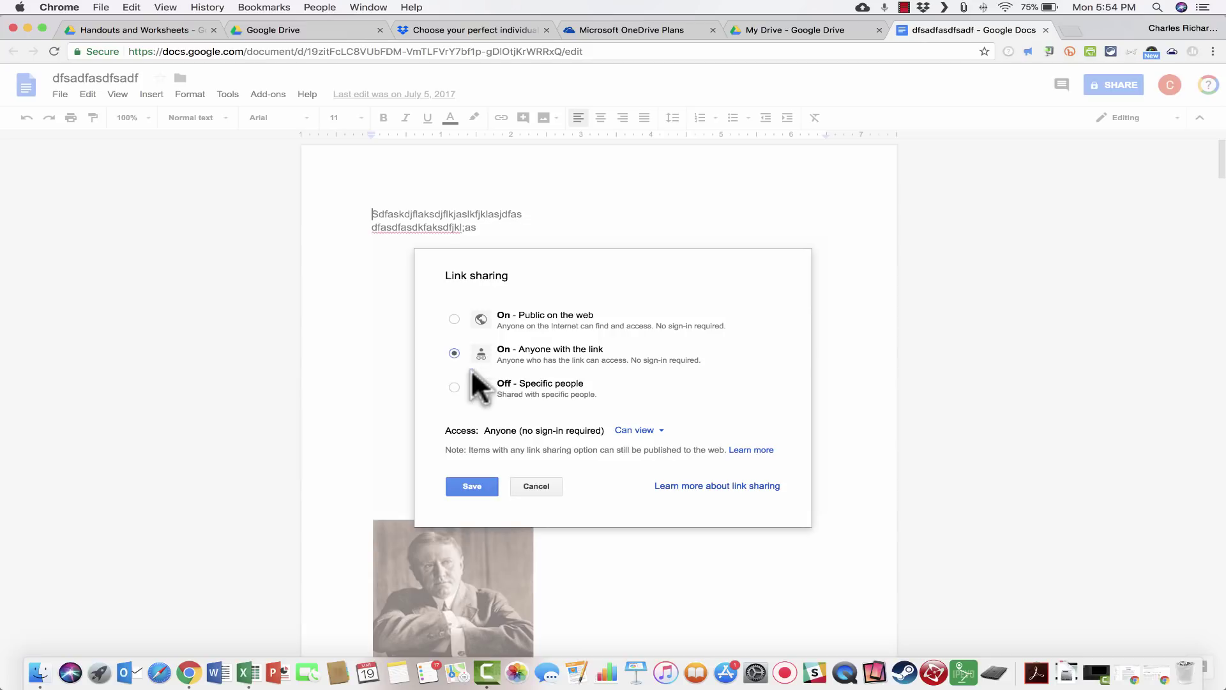
{"action": "left_click", "coordinate": [642, 432]}
{"action": "left_click", "coordinate": [653, 452]}
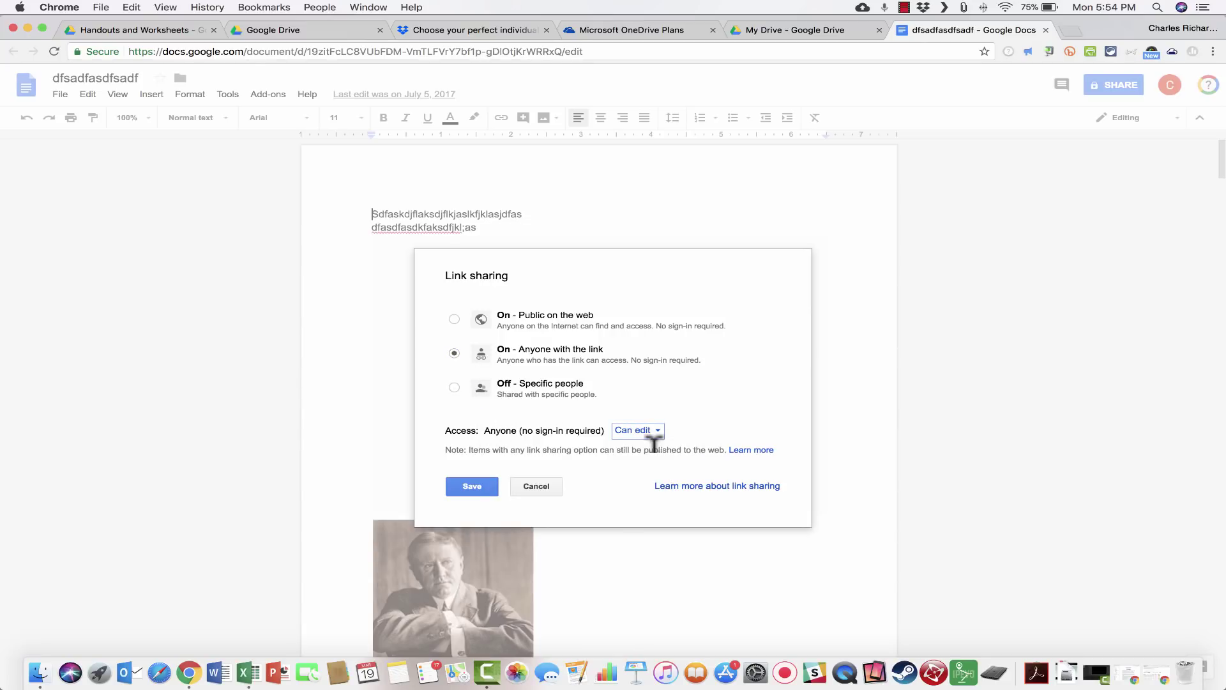
{"action": "left_click", "coordinate": [654, 431]}
{"action": "left_click", "coordinate": [651, 457]}
{"action": "left_click", "coordinate": [552, 486]}
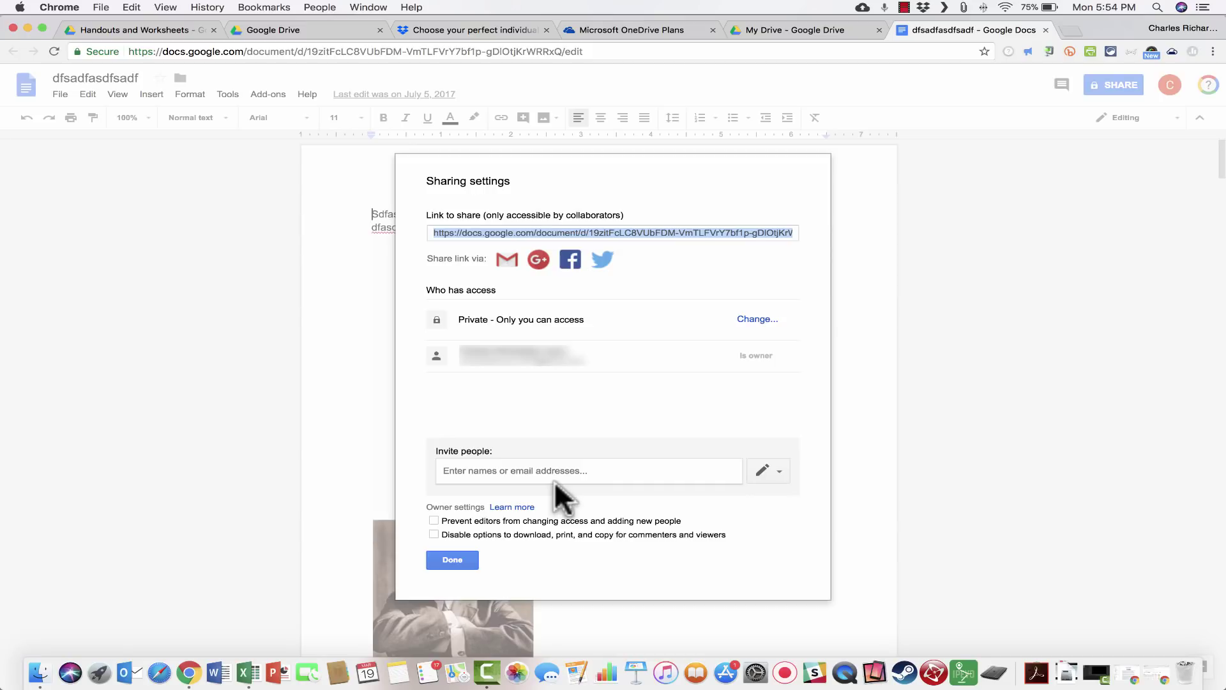
Close the document's sharing settings, view its file commands, and return to My Drive.
{"action": "left_click", "coordinate": [452, 559]}
{"action": "left_click", "coordinate": [59, 92]}
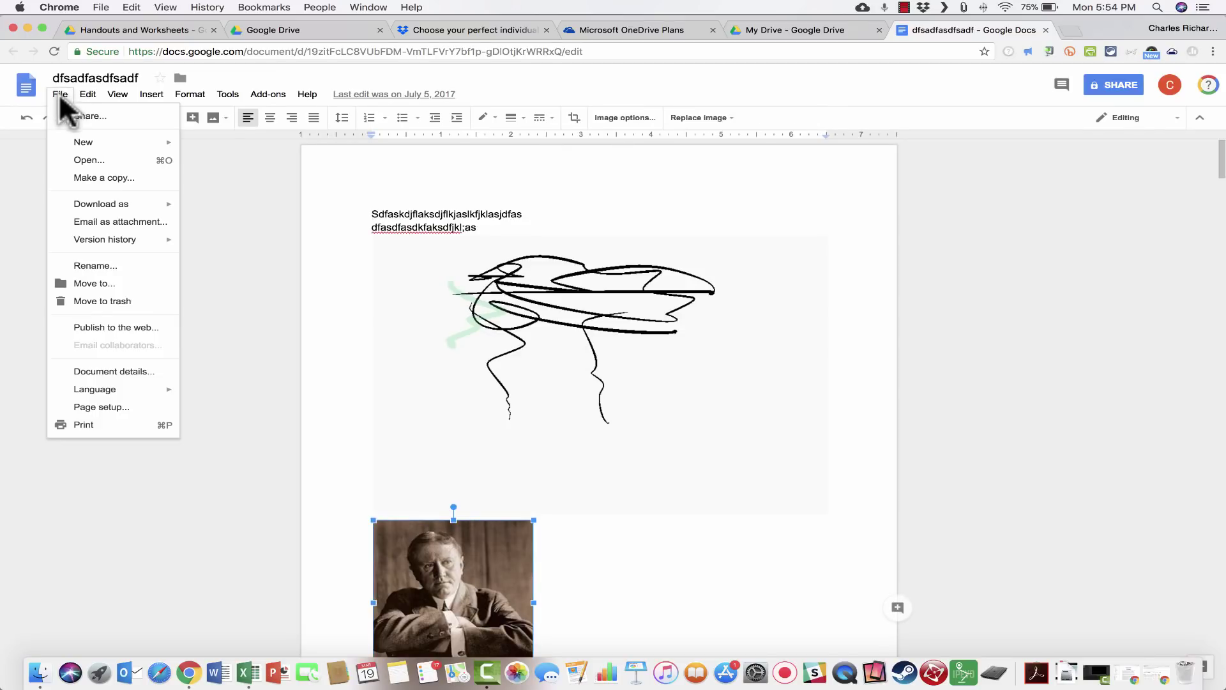
{"action": "left_click", "coordinate": [821, 20]}
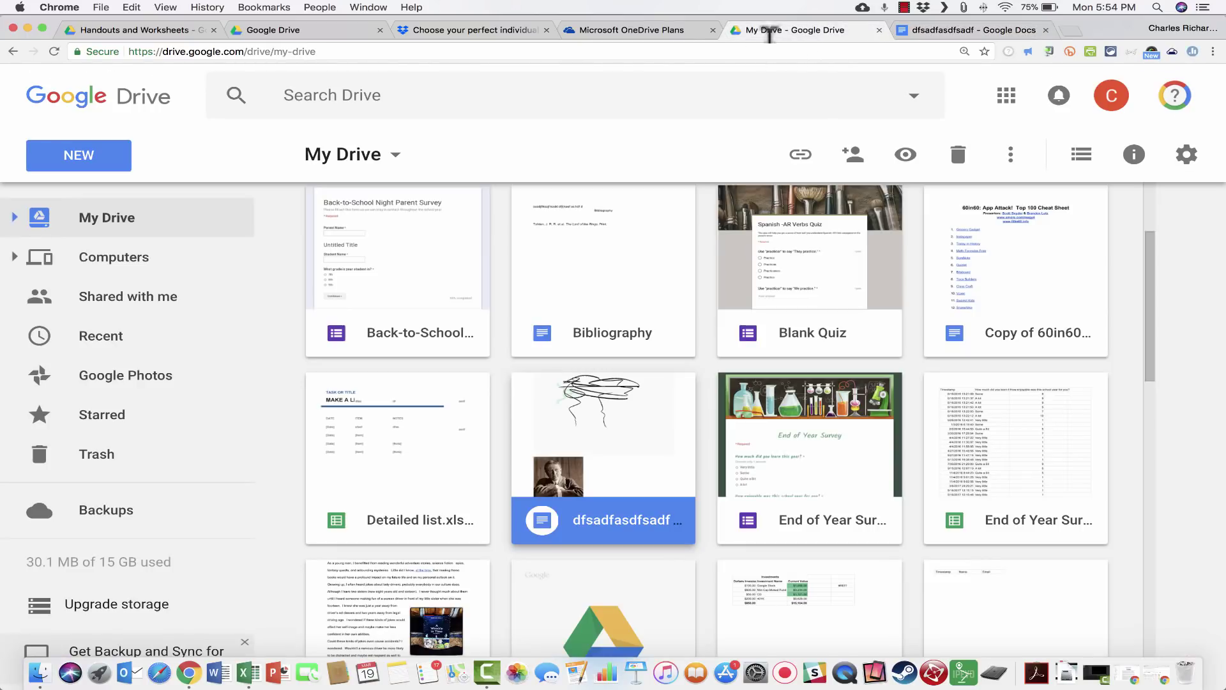
{"action": "left_click", "coordinate": [98, 164]}
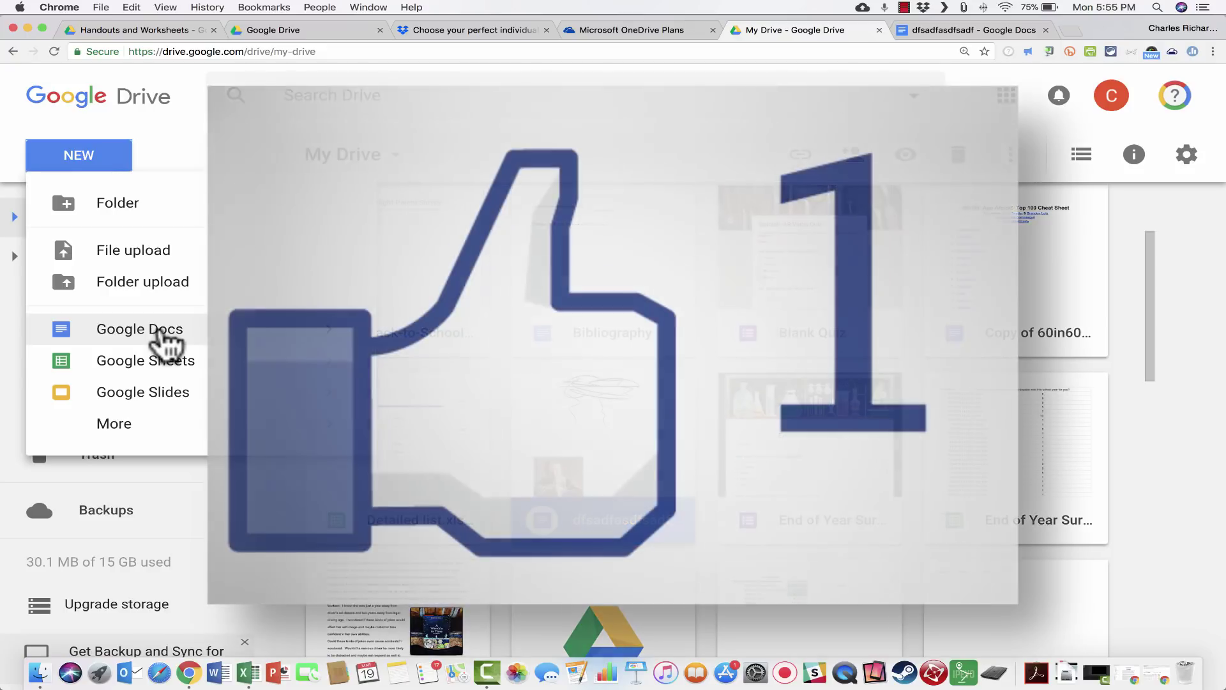
{"action": "key", "text": "Escape"}
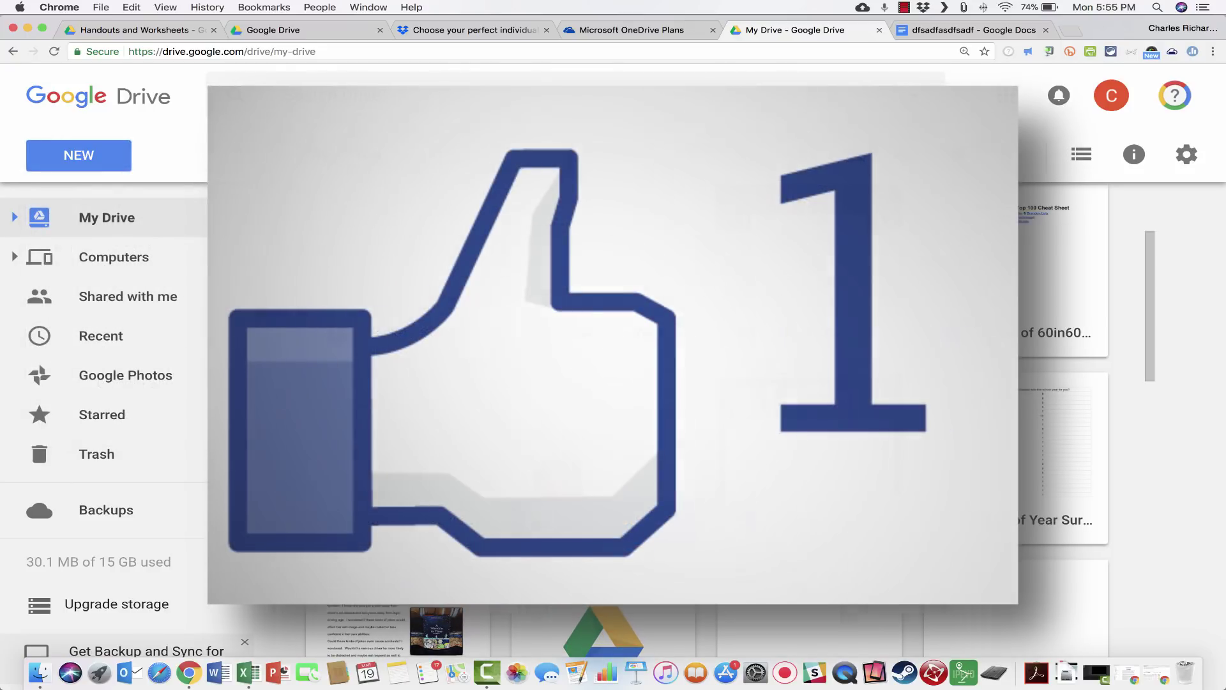